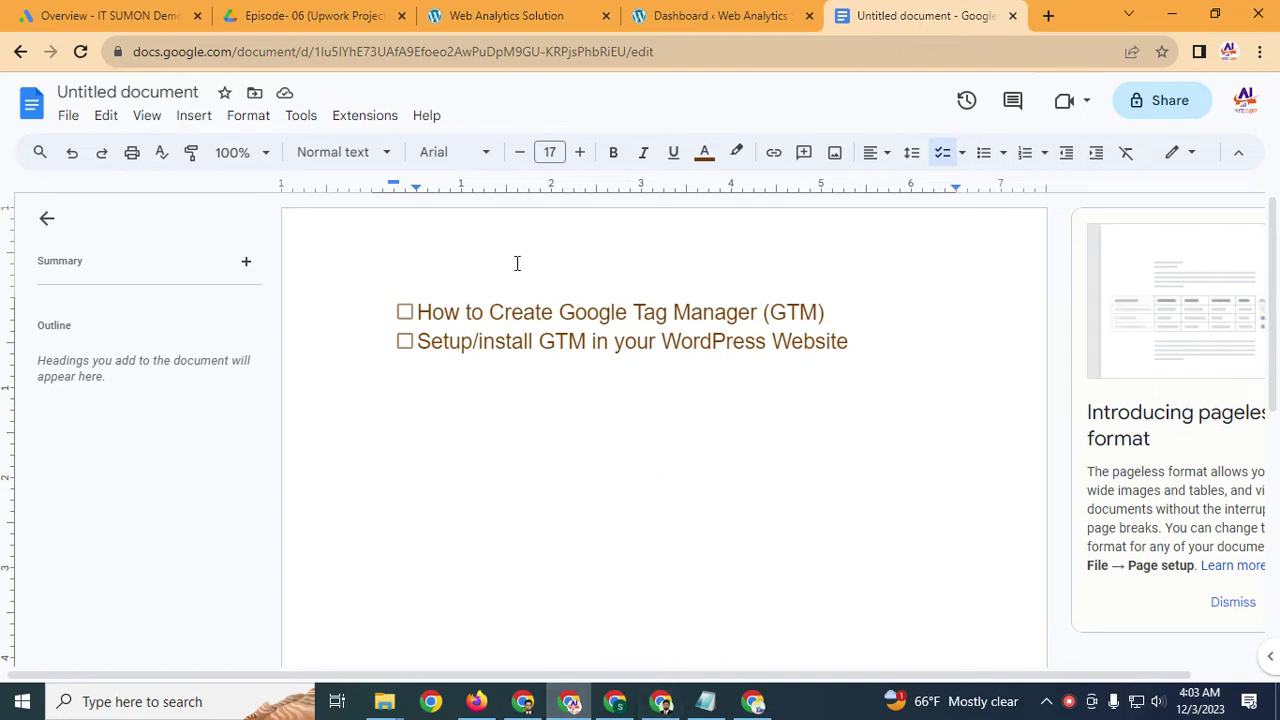
Search the web for "google tag assistant legacy" to find the extension's Chrome Web Store page
left_click(509, 20)
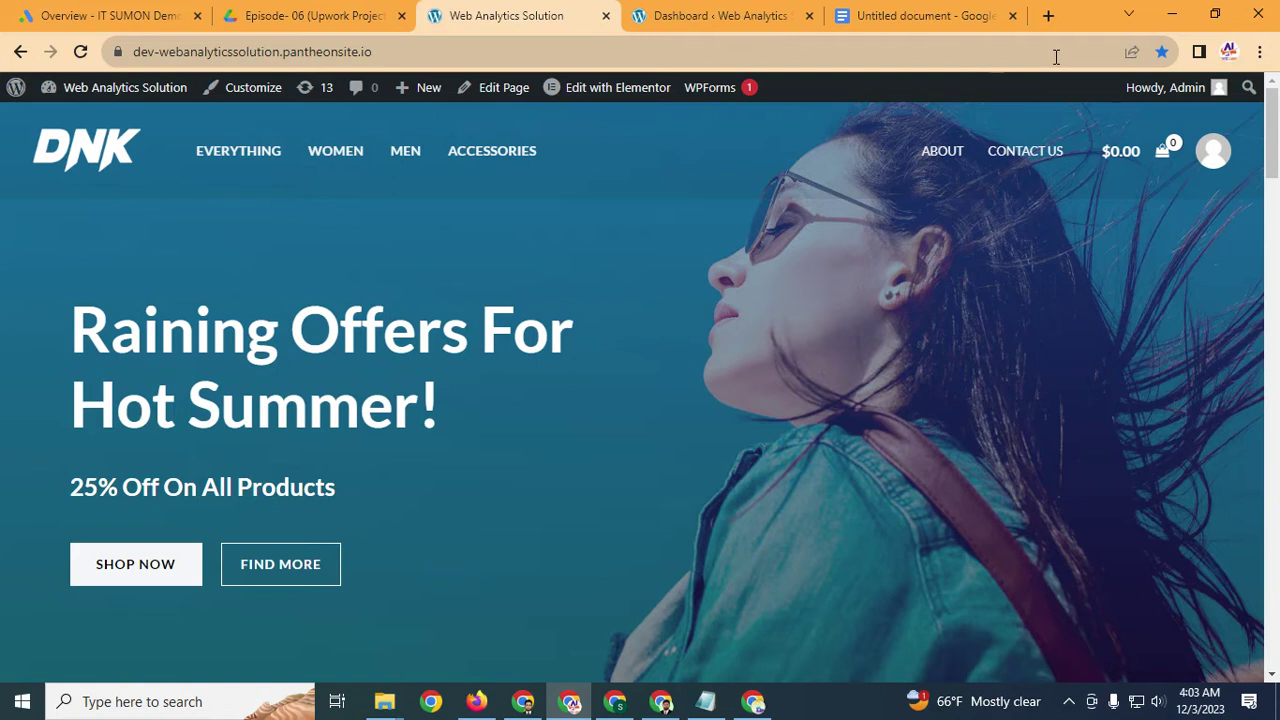
left_click(1047, 17)
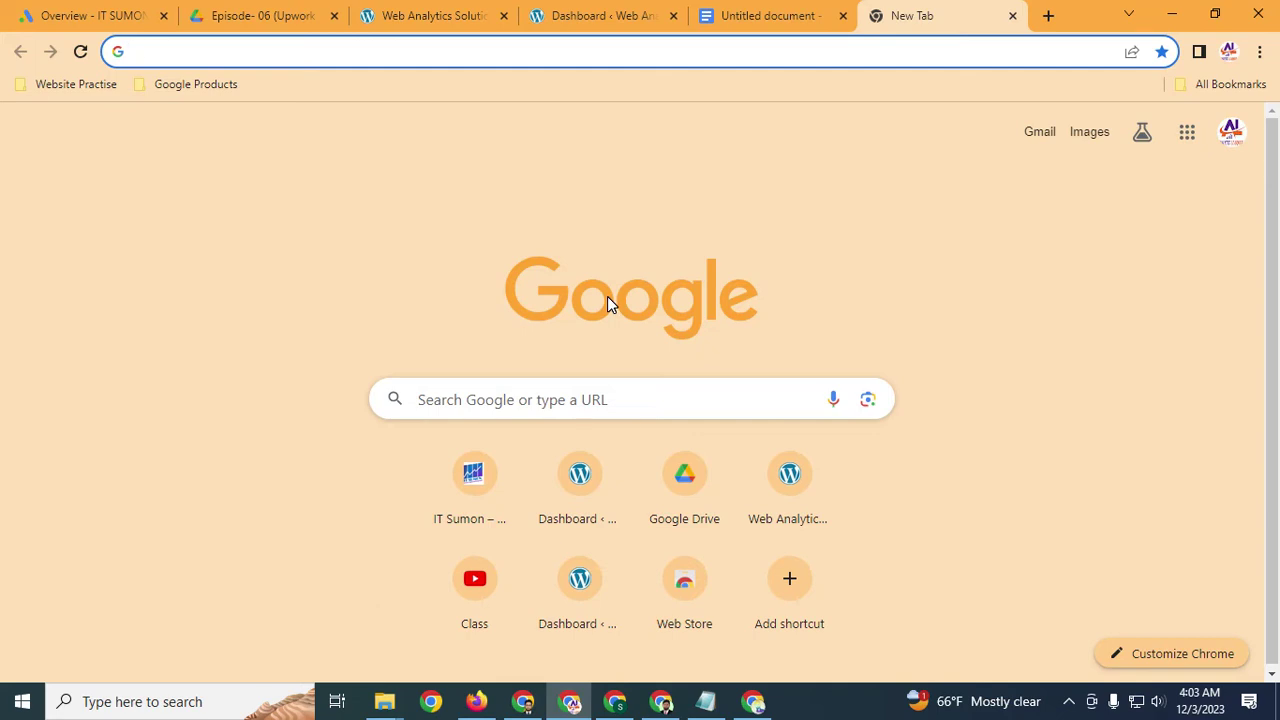
type("google ")
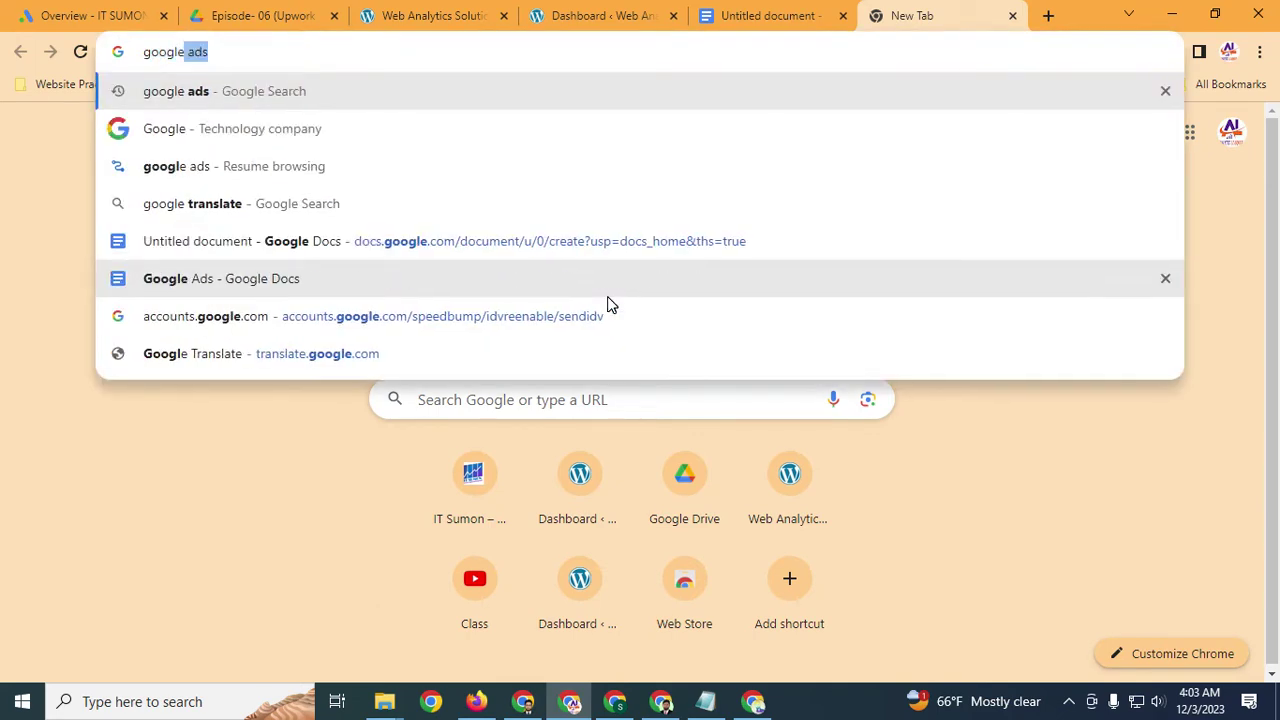
type("tahg")
key("BackSpace")
key("BackSpace")
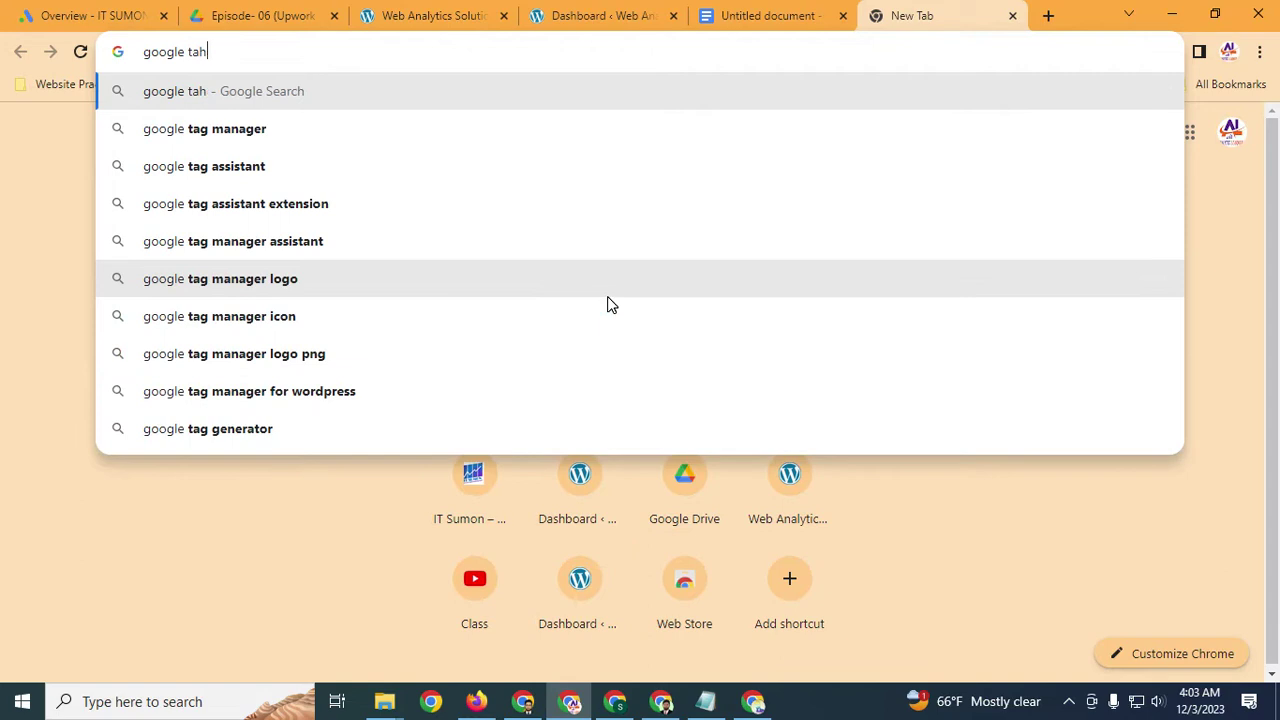
type("g assi")
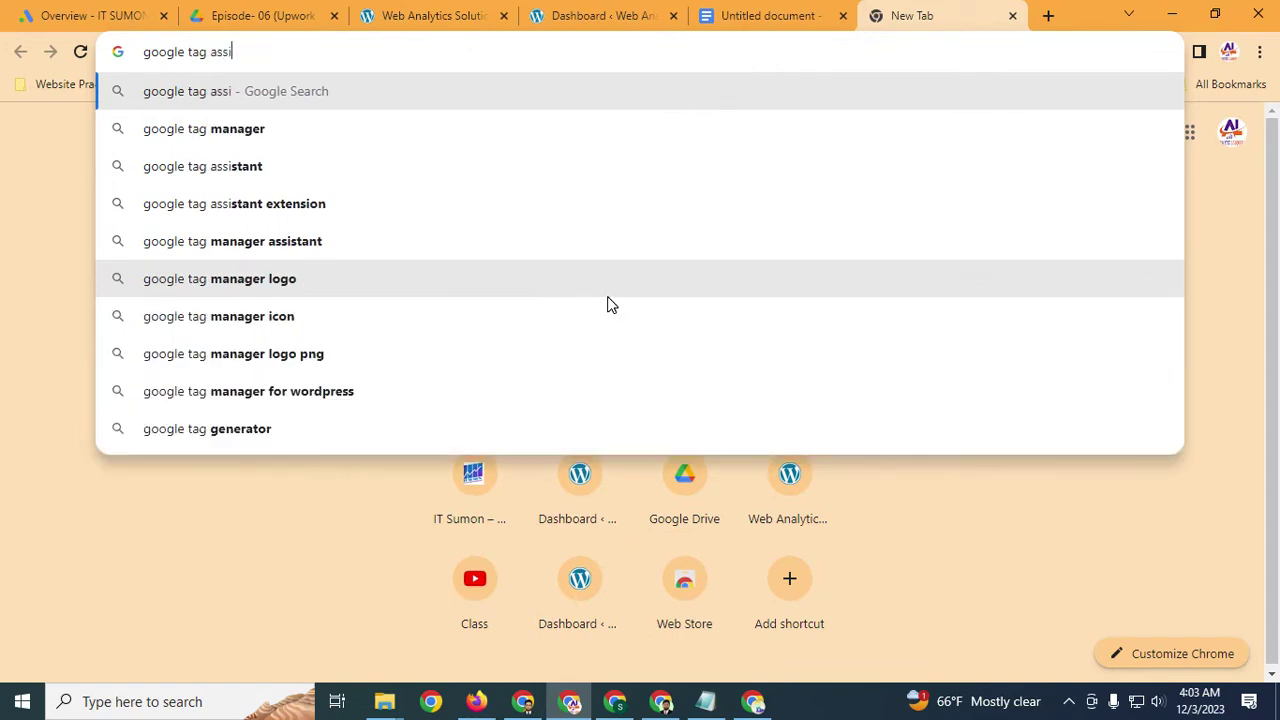
type("stance le")
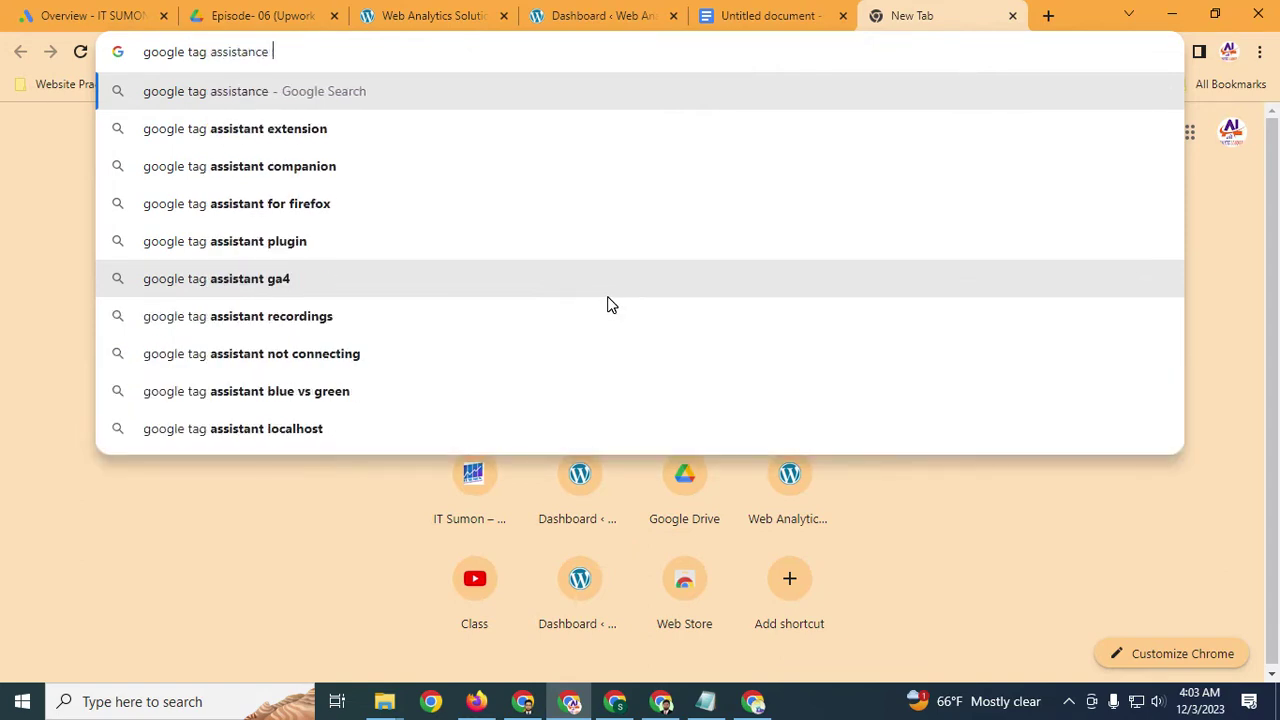
key("Down")
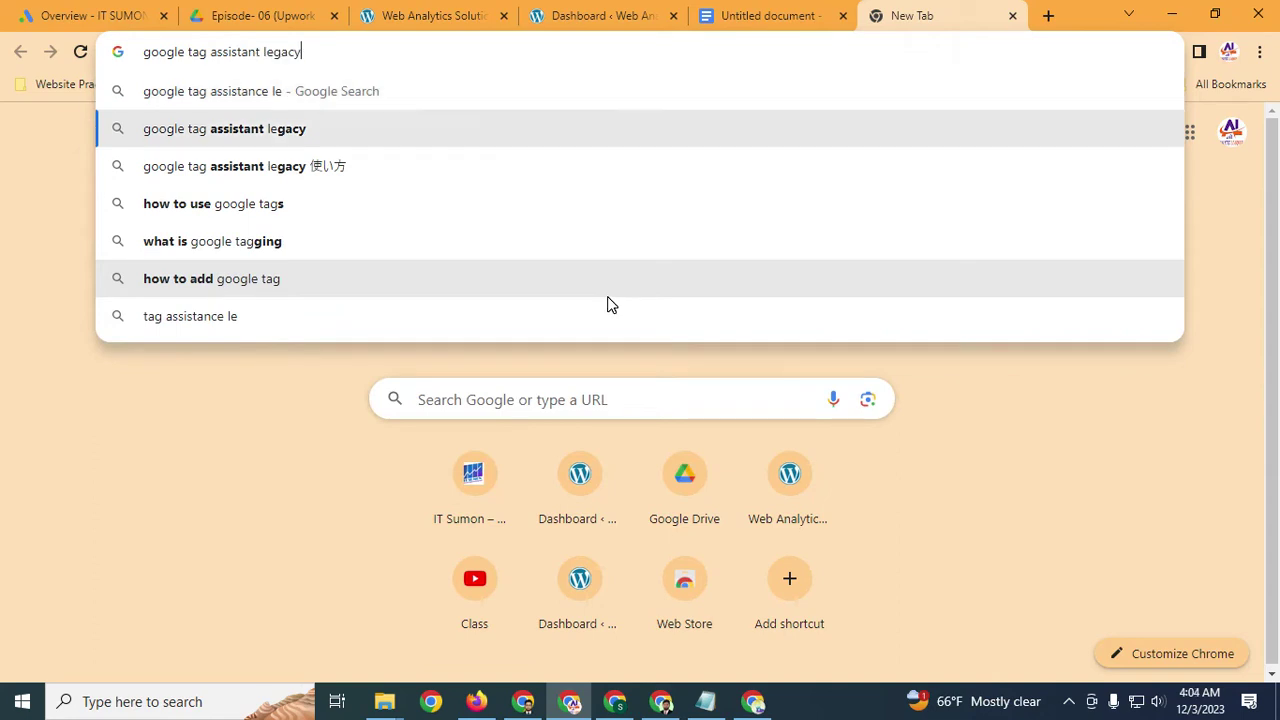
key("Return")
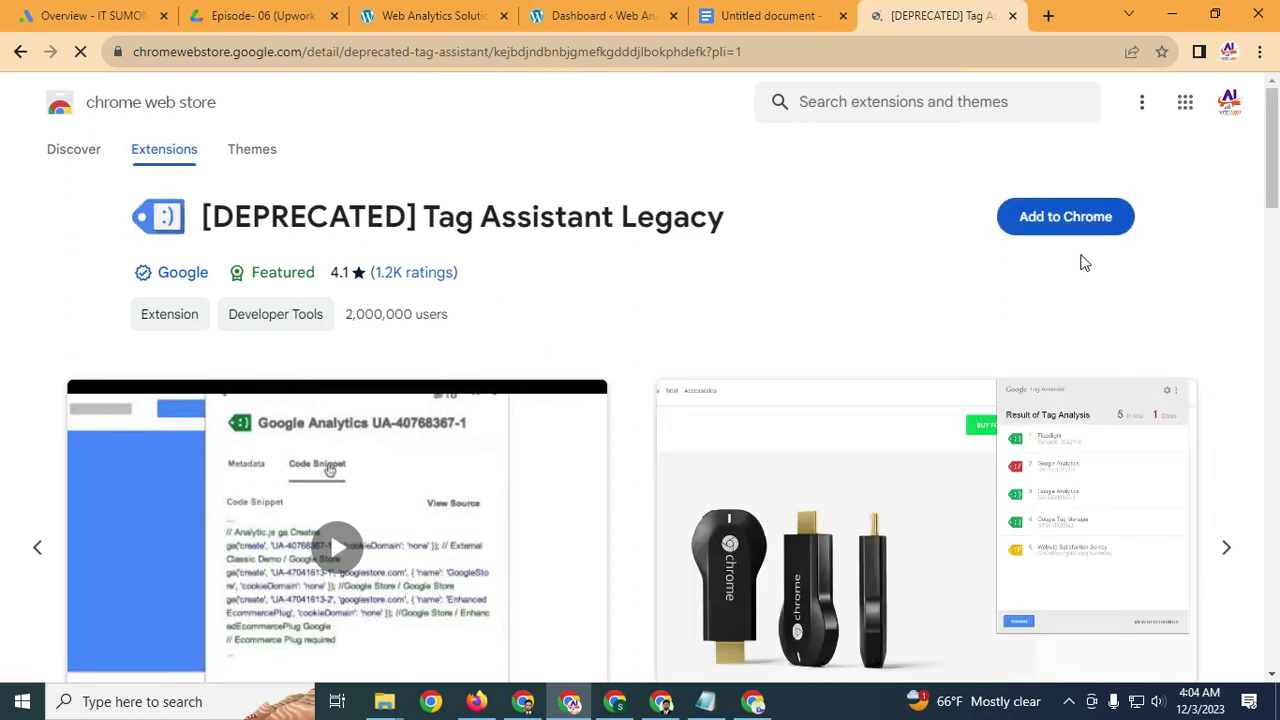
Add the Tag Assistant Legacy extension to Chrome and pin it
left_click(1075, 228)
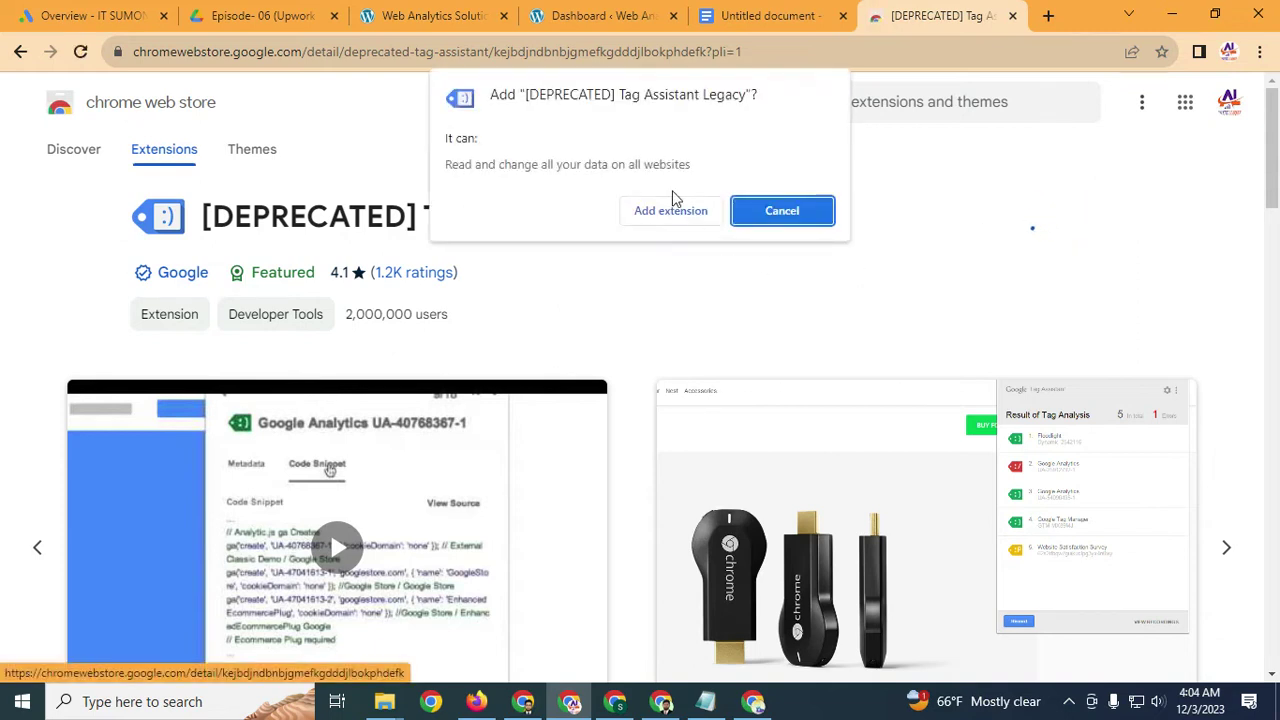
left_click(667, 215)
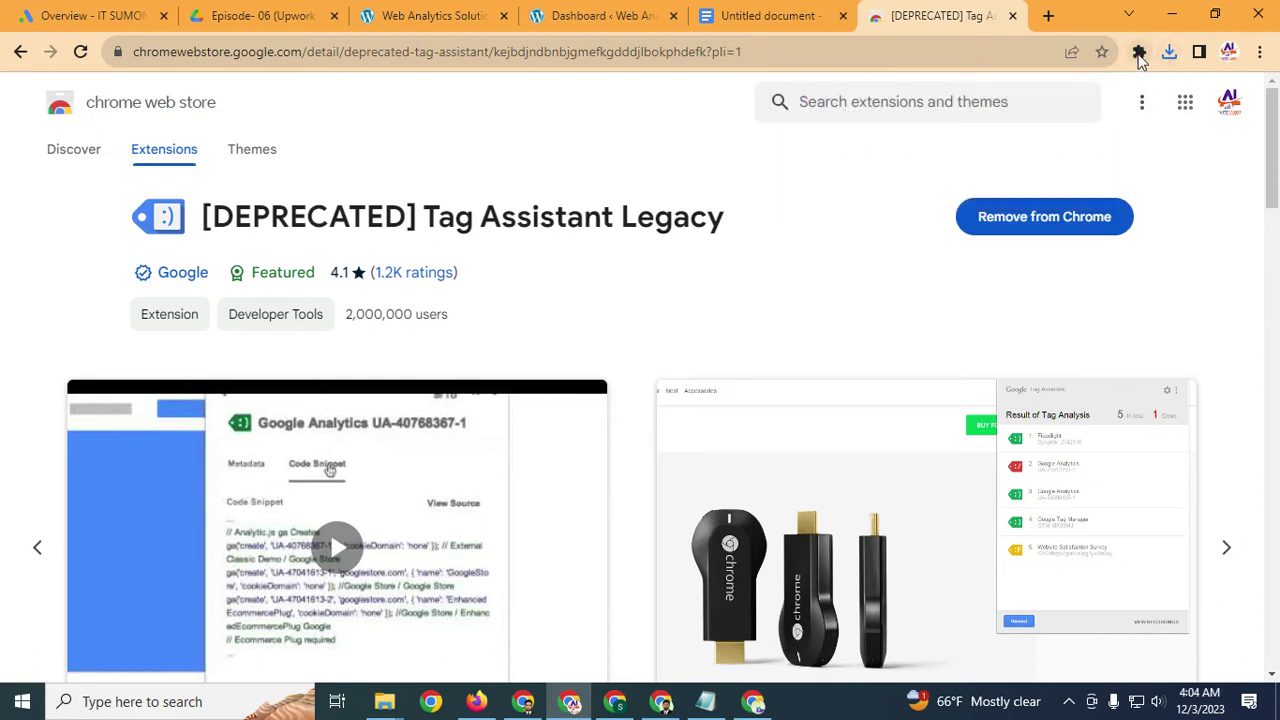
left_click(1140, 58)
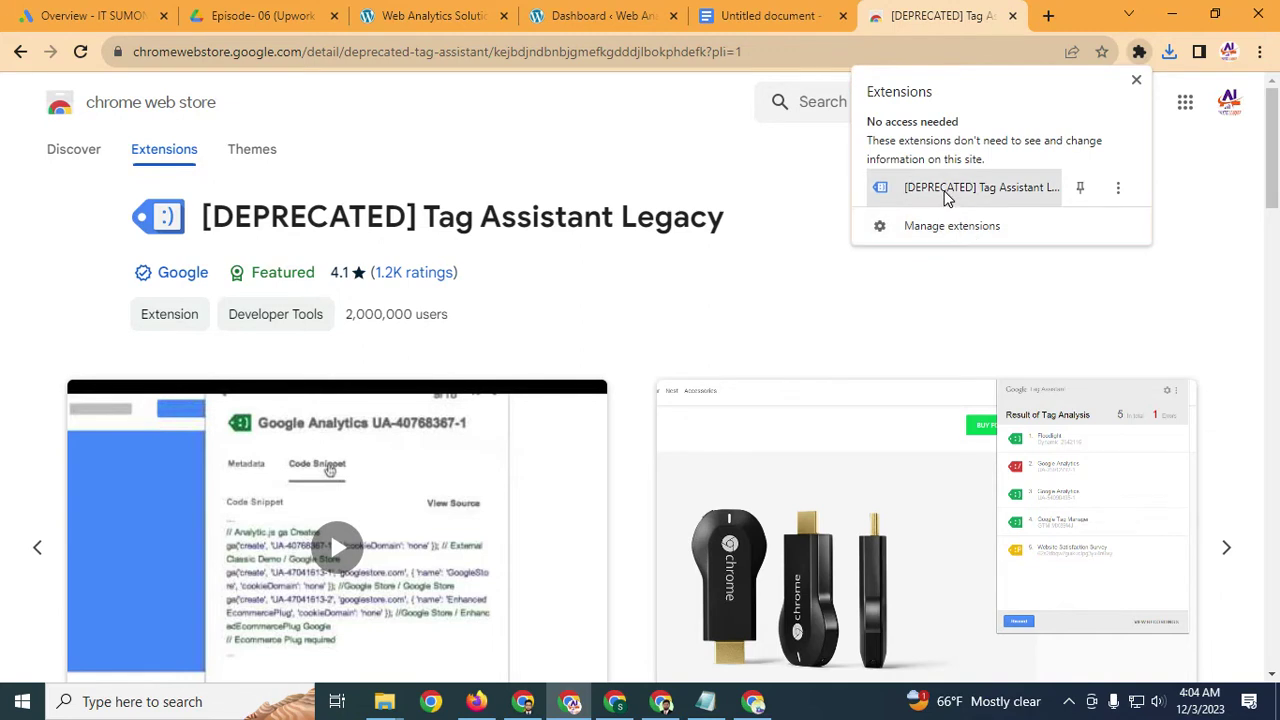
left_click(1082, 190)
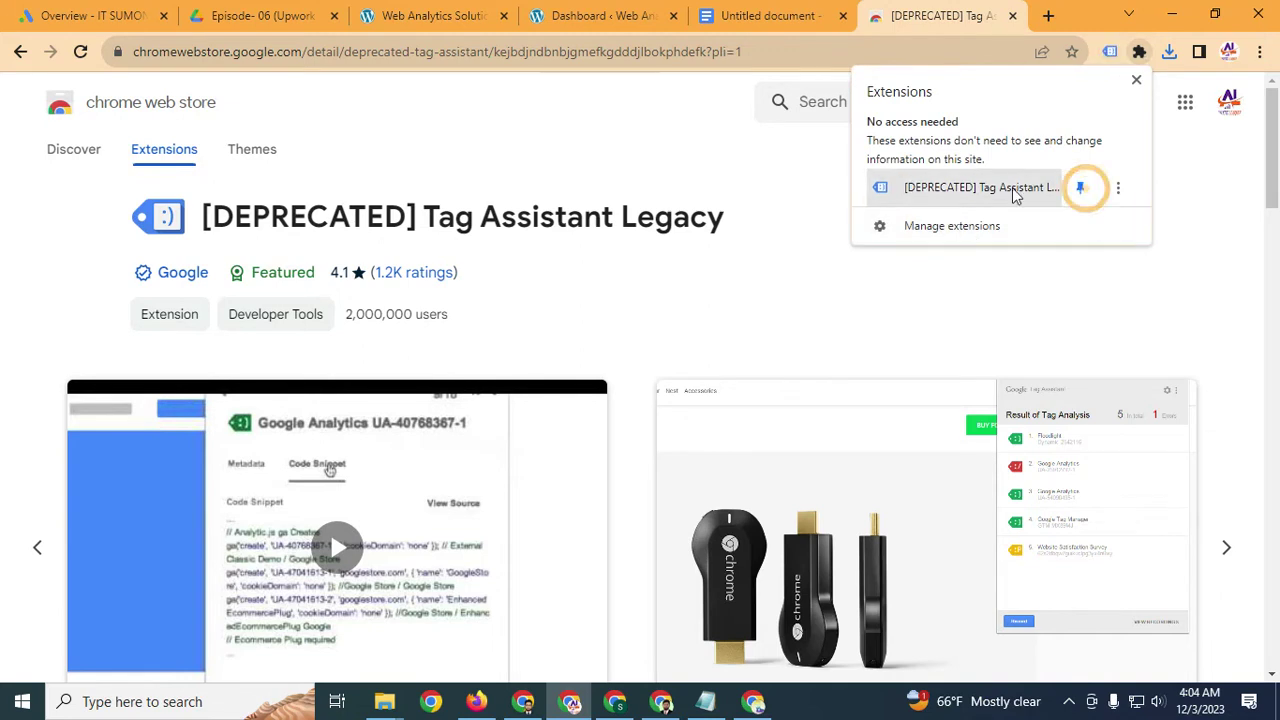
Enable Tag Assistant Legacy on the Web Analytics Solution site with the default tag checks, and reload the page to view its tag analysis
left_click(440, 16)
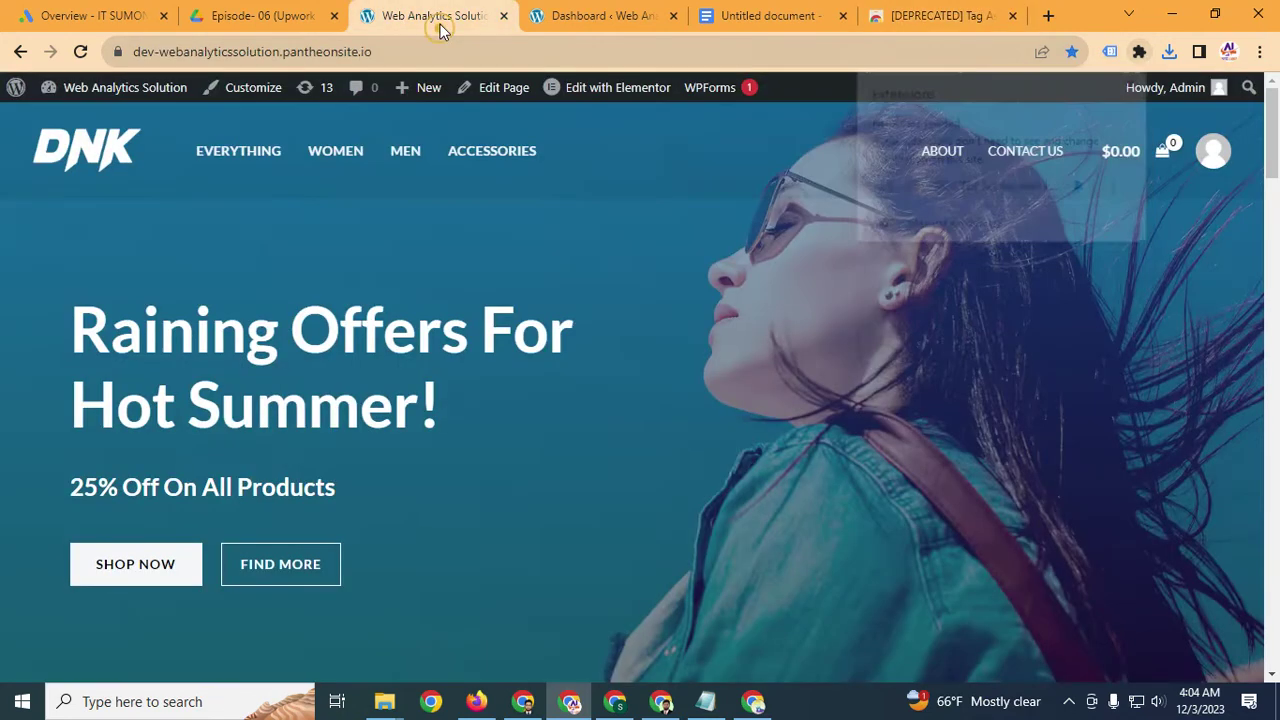
left_click(80, 51)
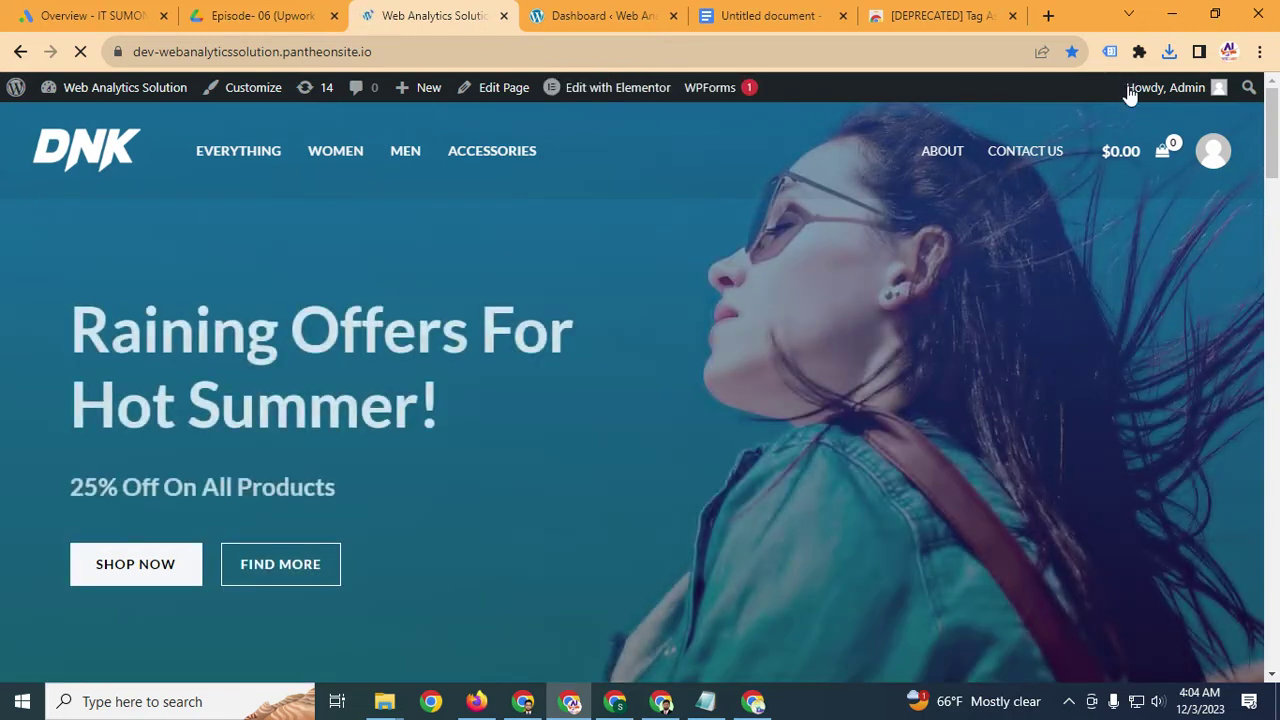
left_click(1110, 51)
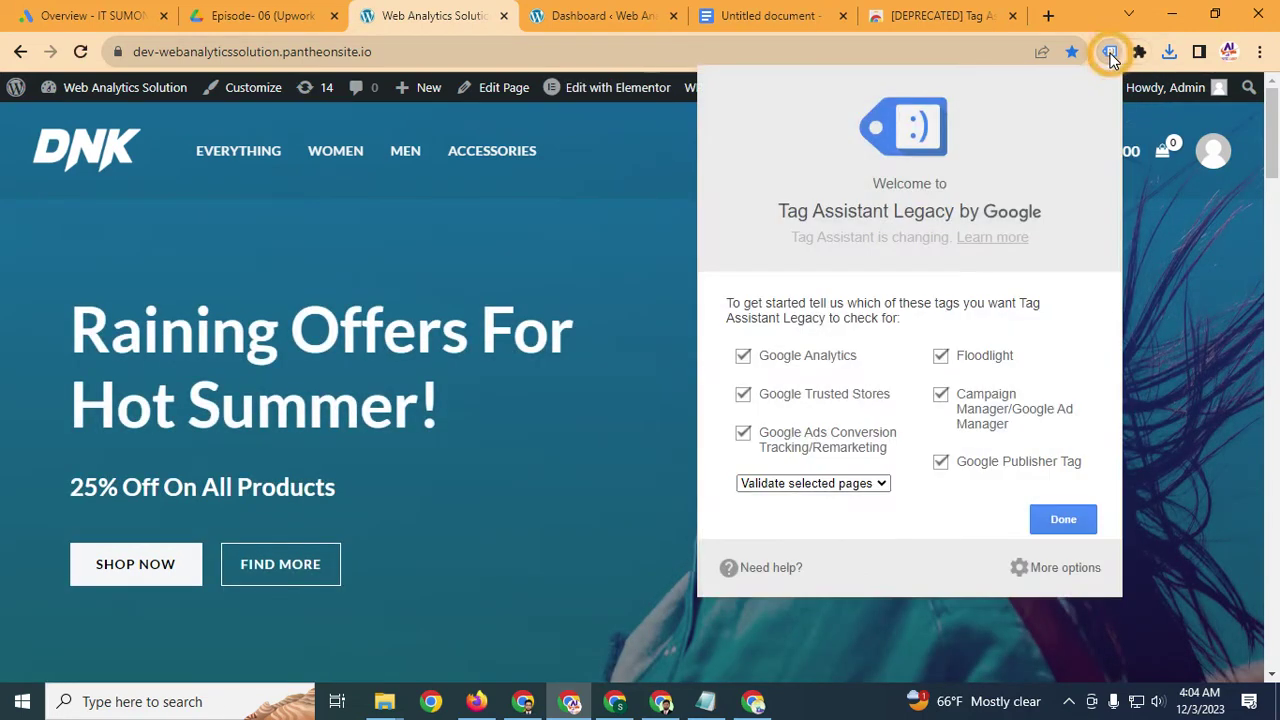
left_click(1060, 519)
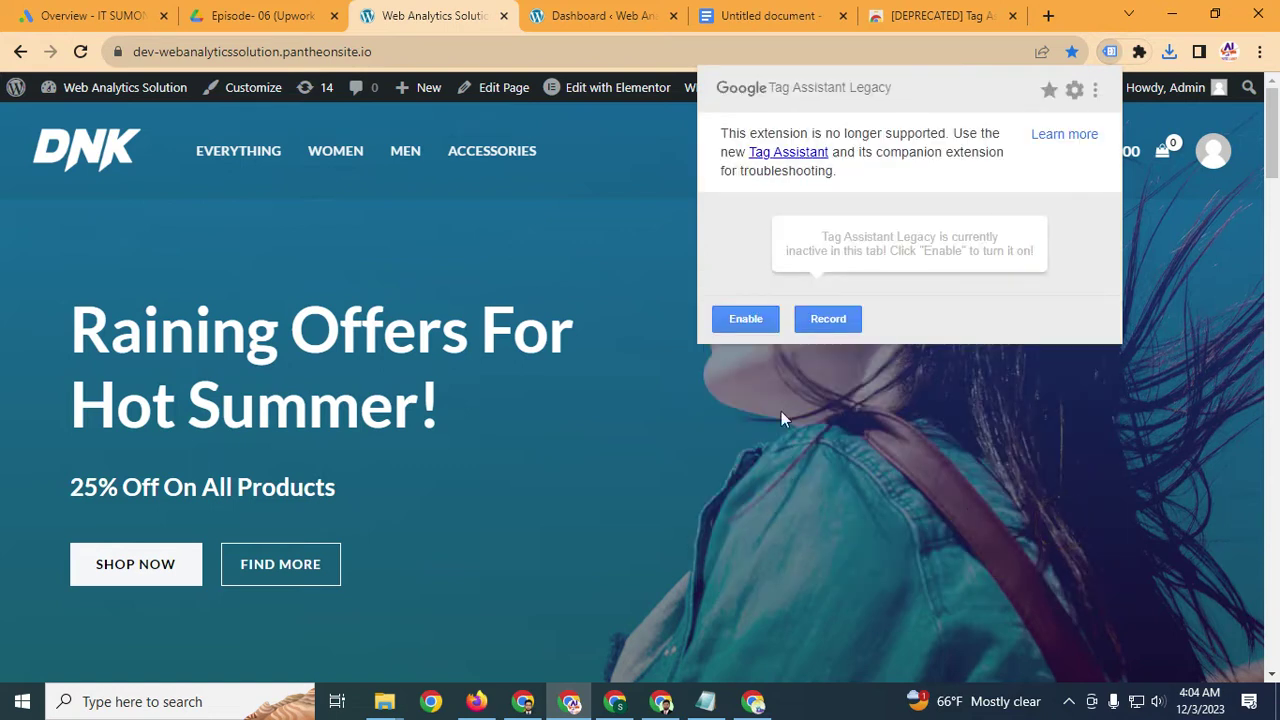
left_click(746, 328)
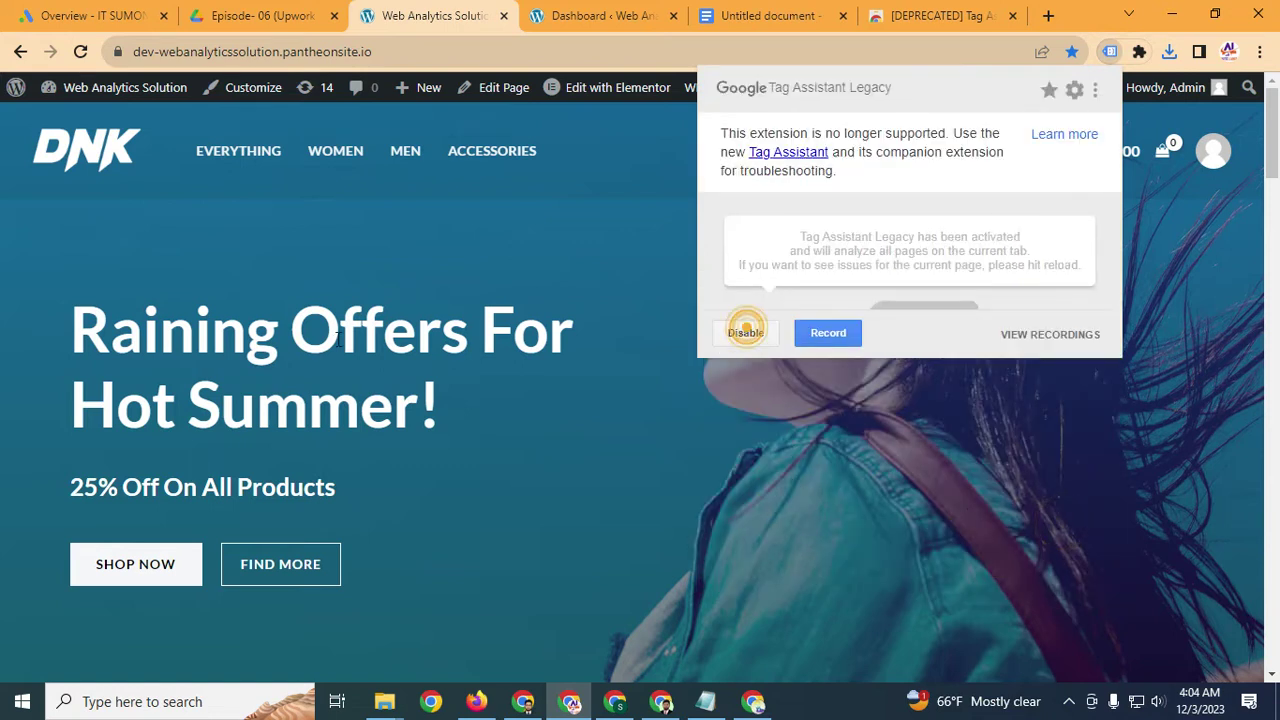
left_click(81, 51)
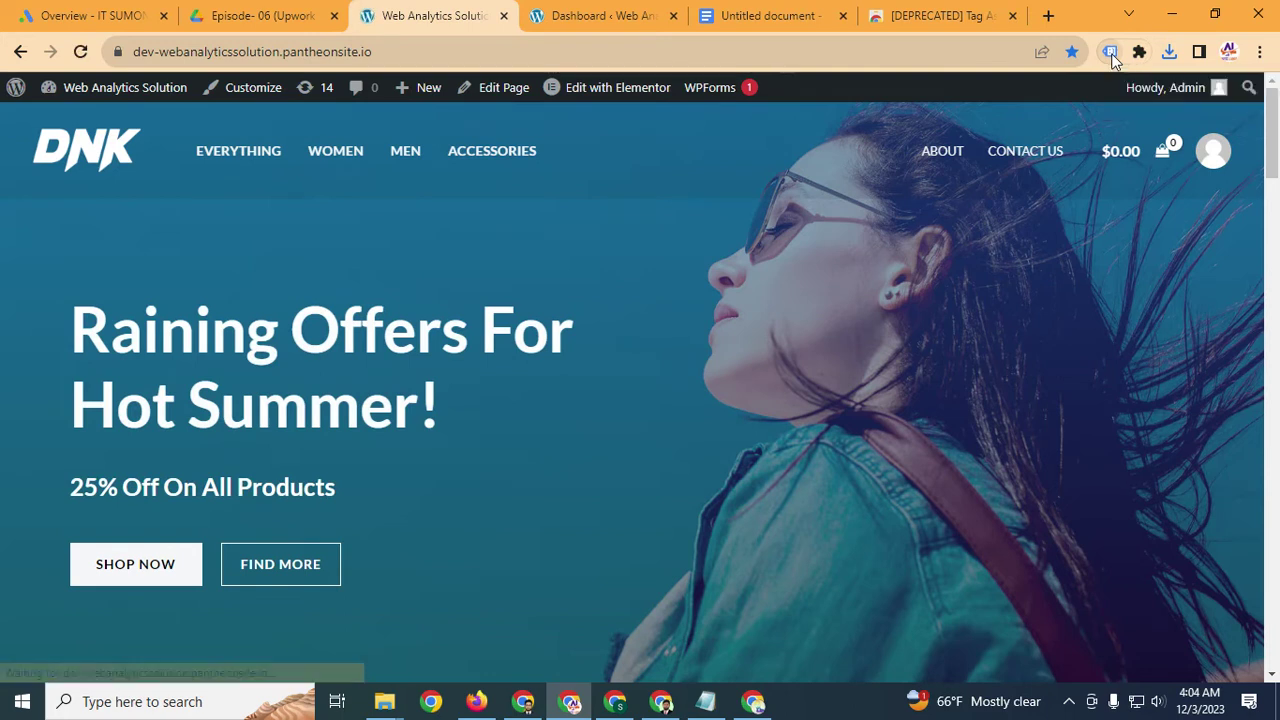
left_click(1110, 52)
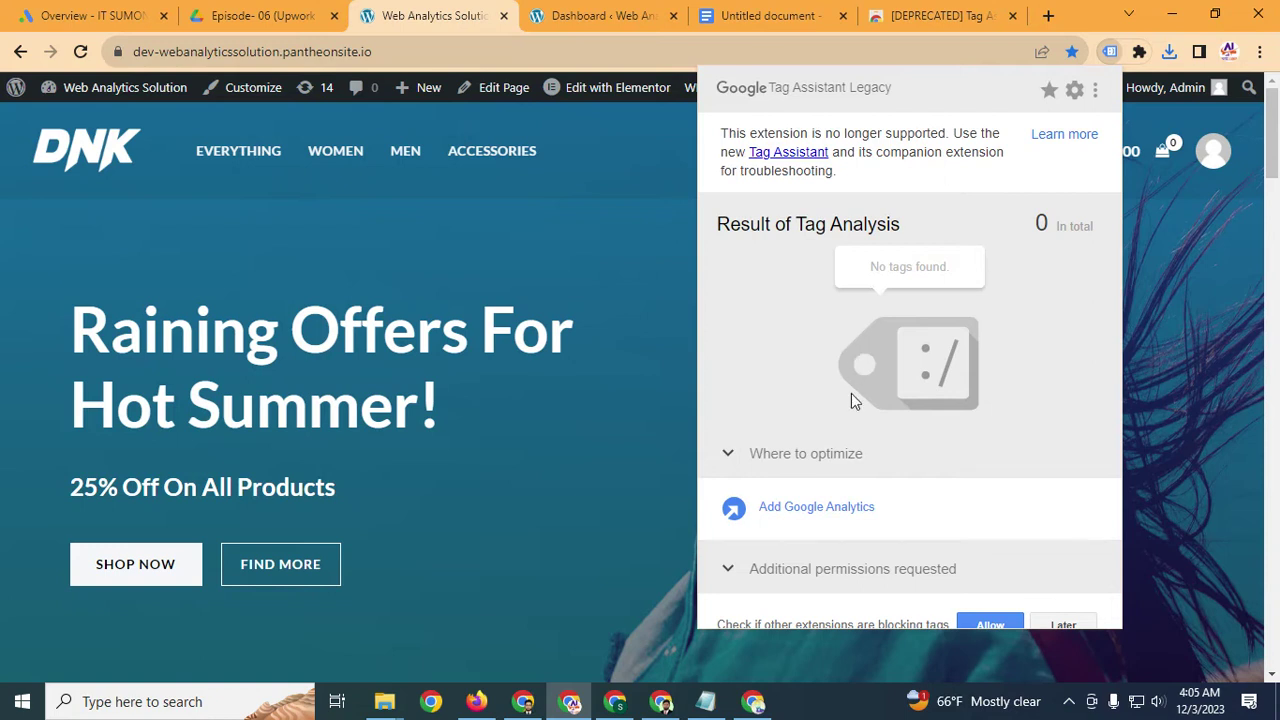
Search Google for "google tag manager" in a new tab and open the tagmanager.google.com result
left_click(1047, 17)
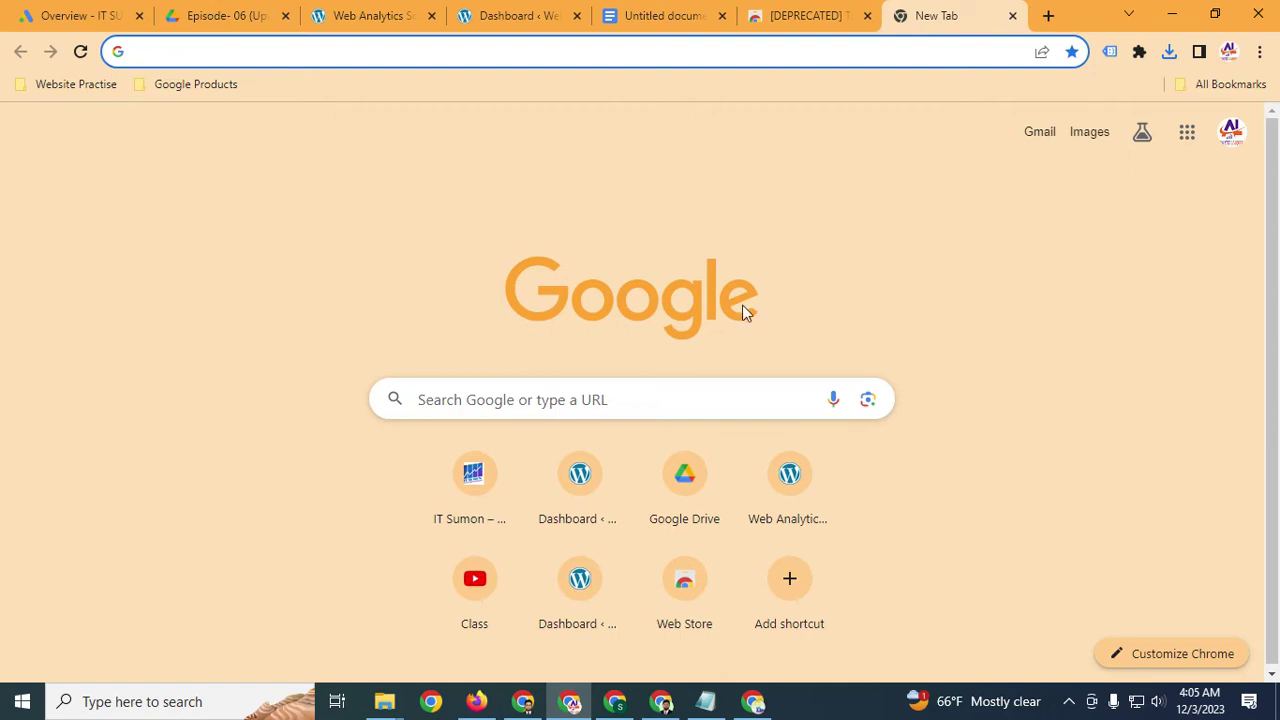
left_click(558, 392)
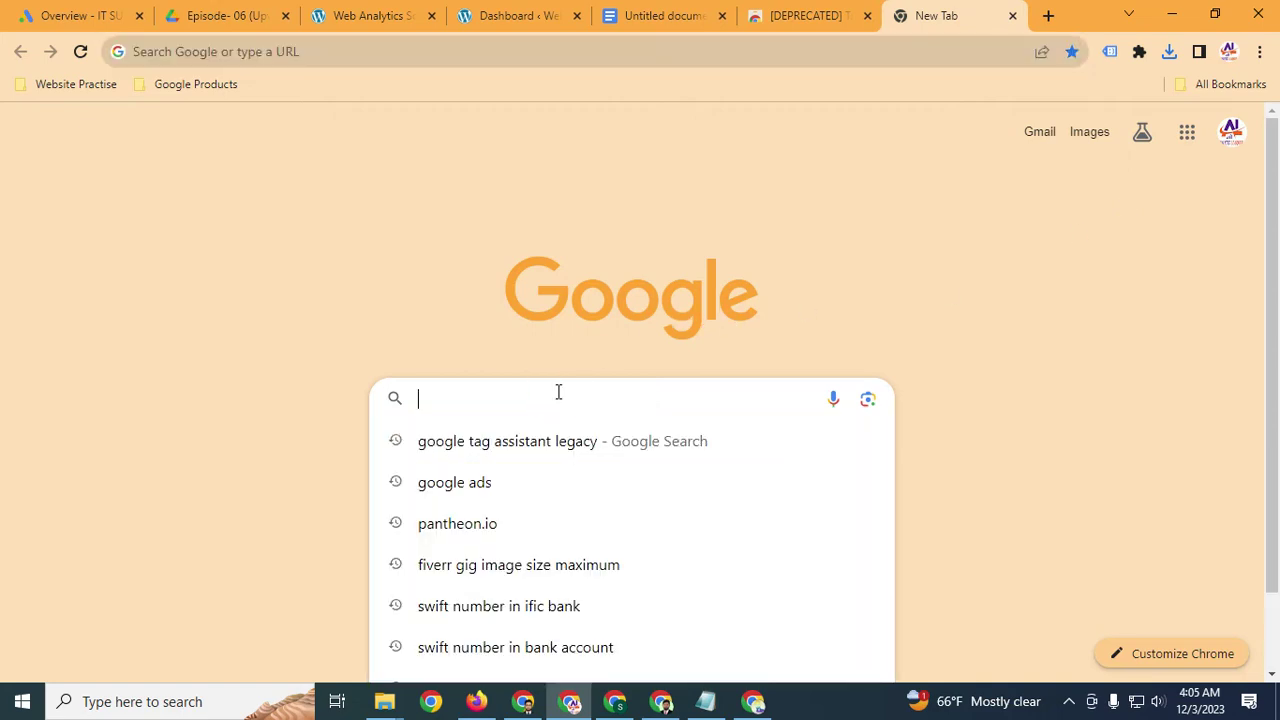
type("google ")
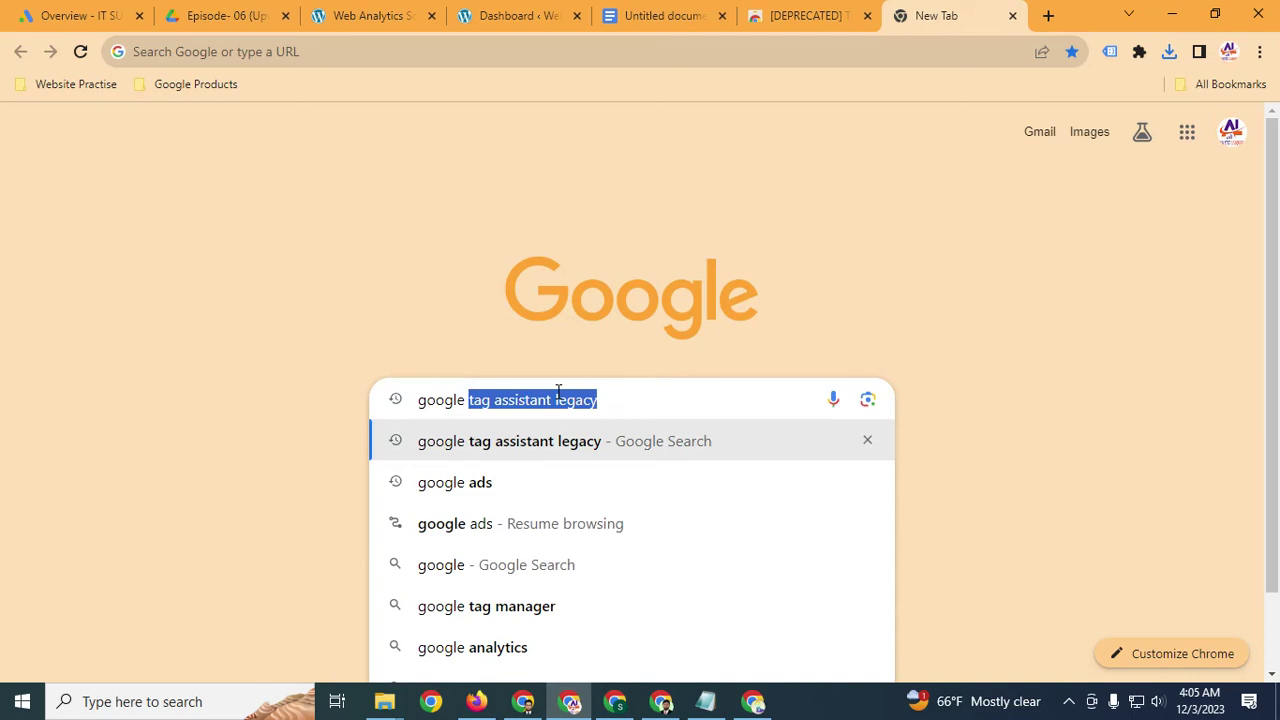
type("tag manager")
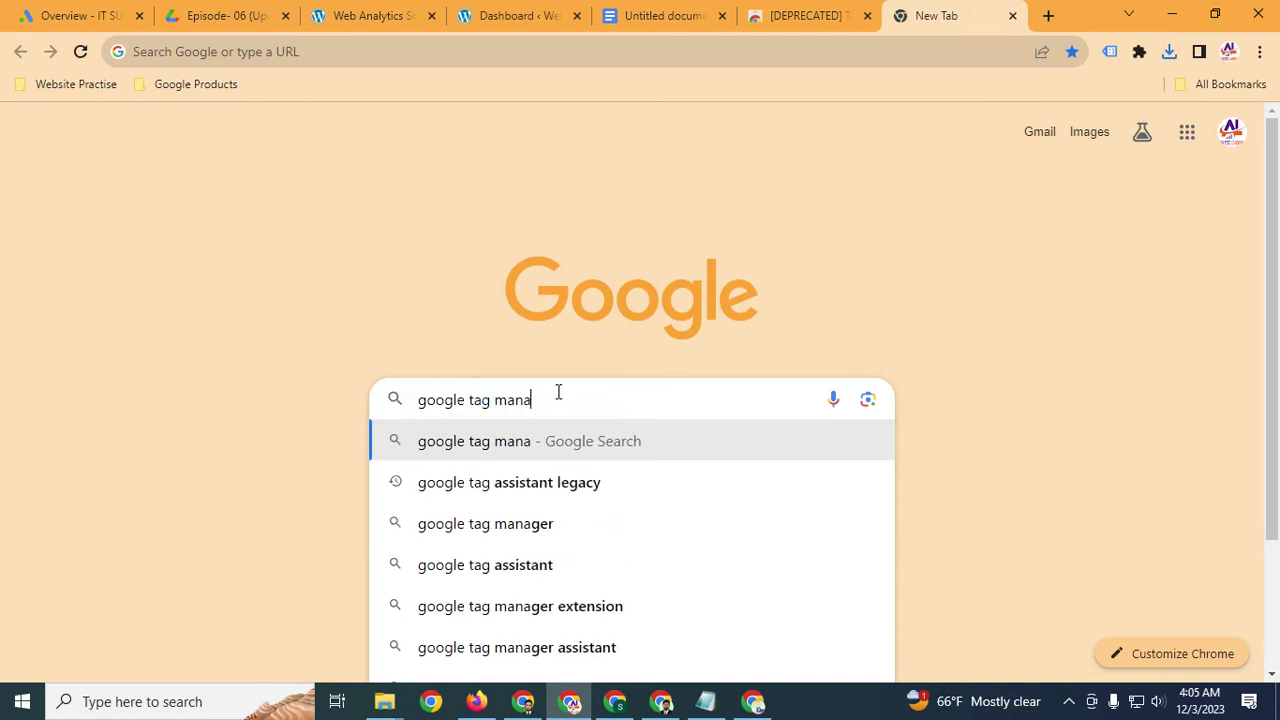
key("Return")
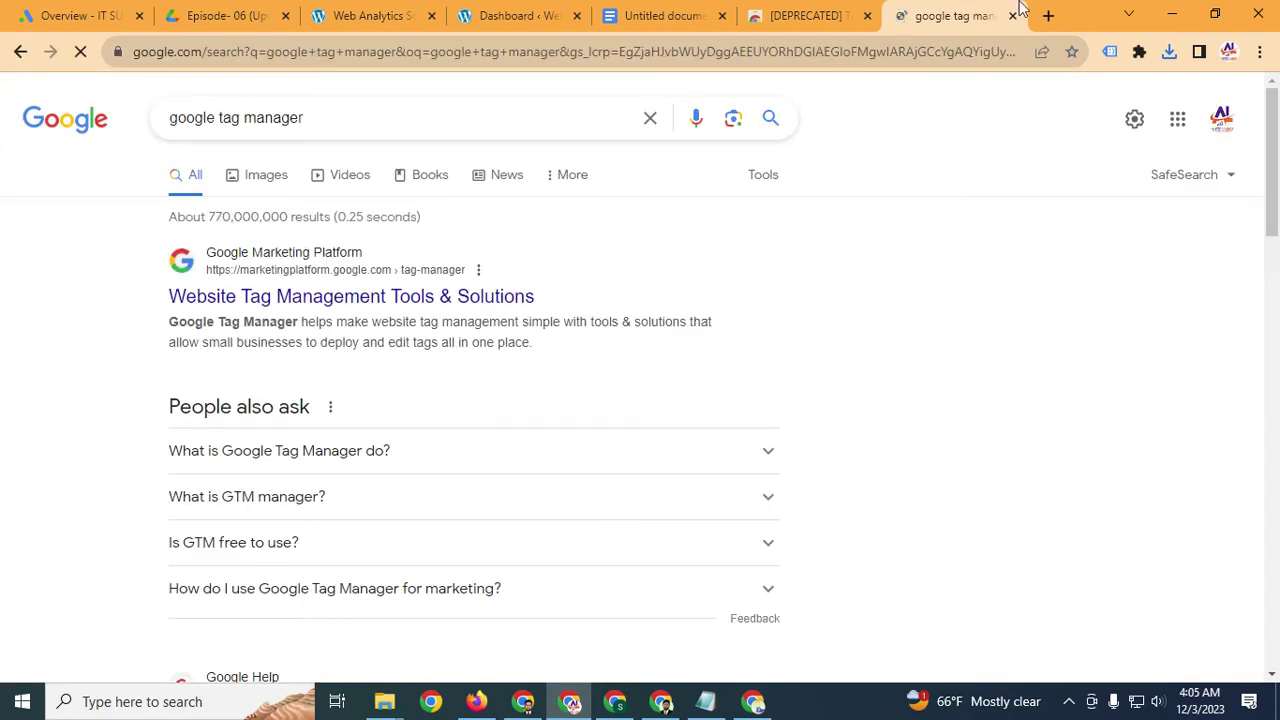
scroll(477, 283, "down", 5)
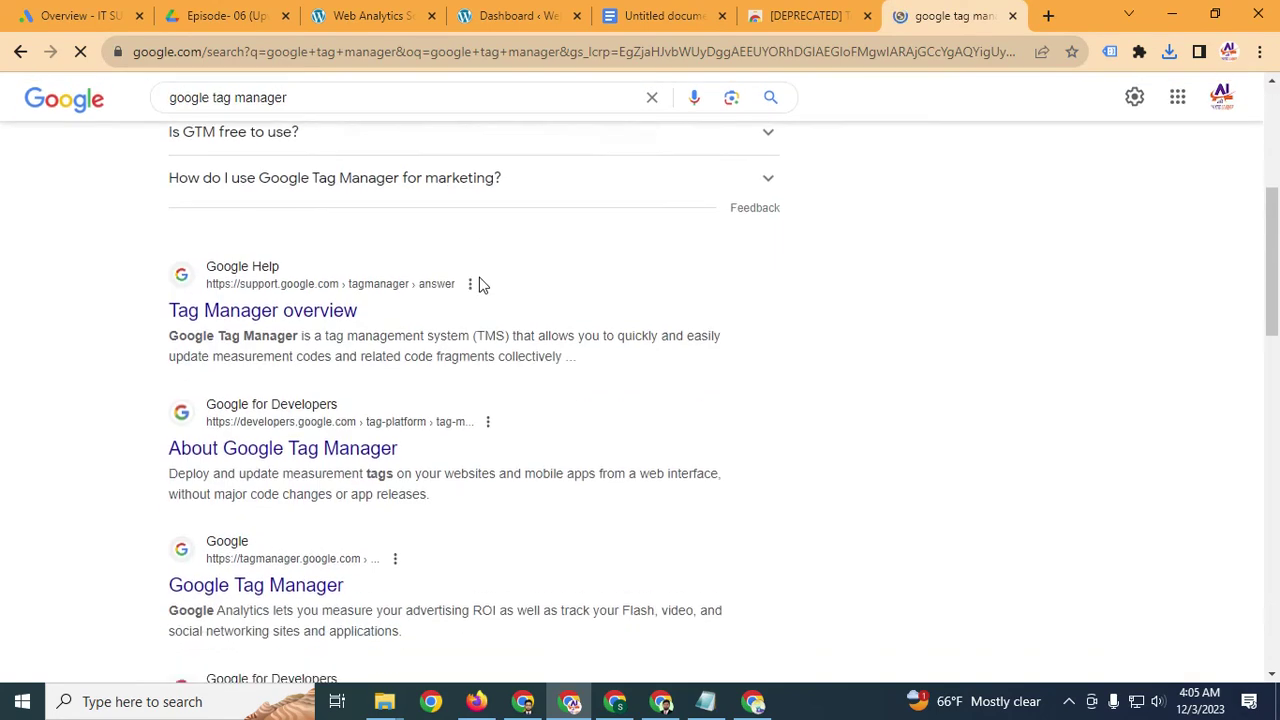
scroll(220, 503, "up", 3)
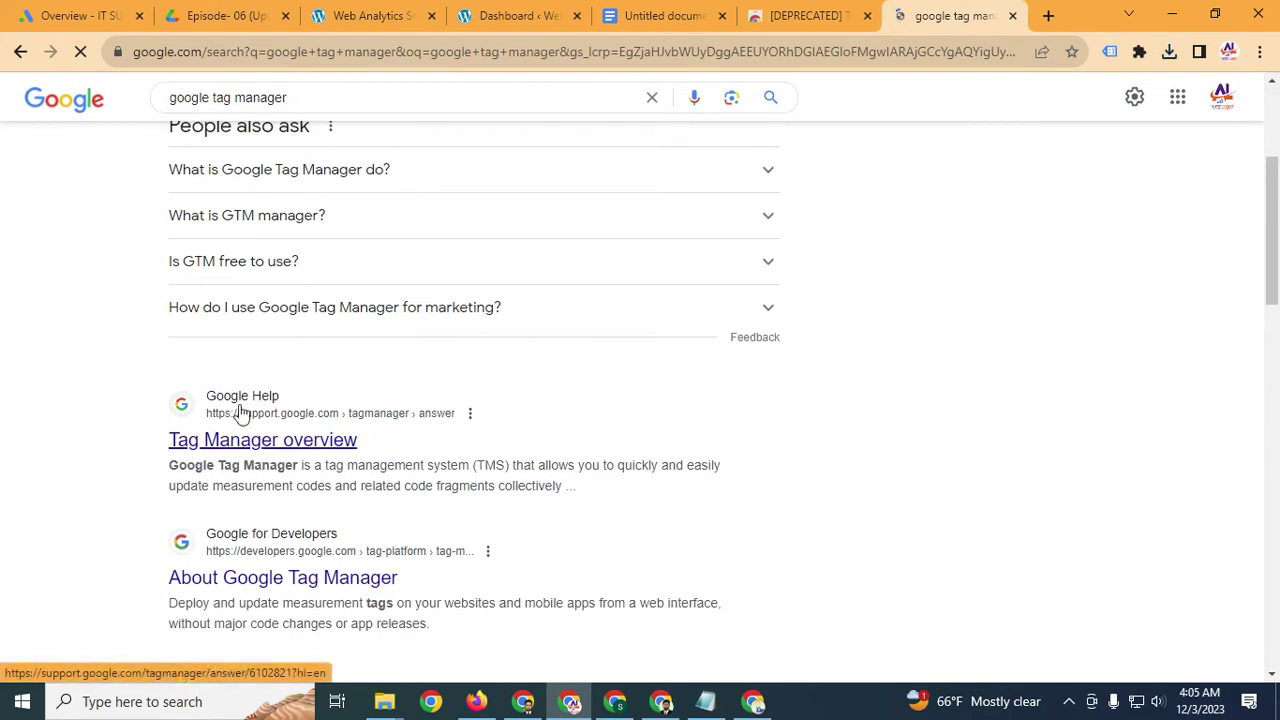
scroll(300, 500, "down", 2)
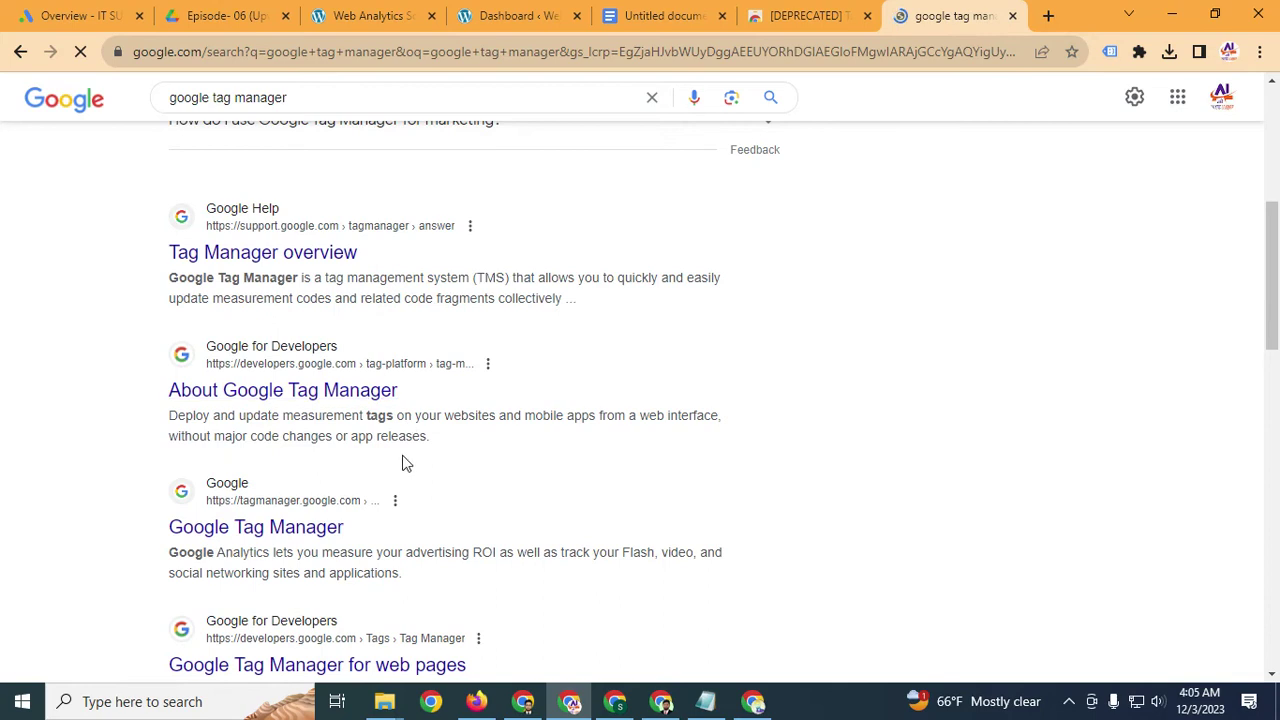
scroll(398, 455, "down", 1)
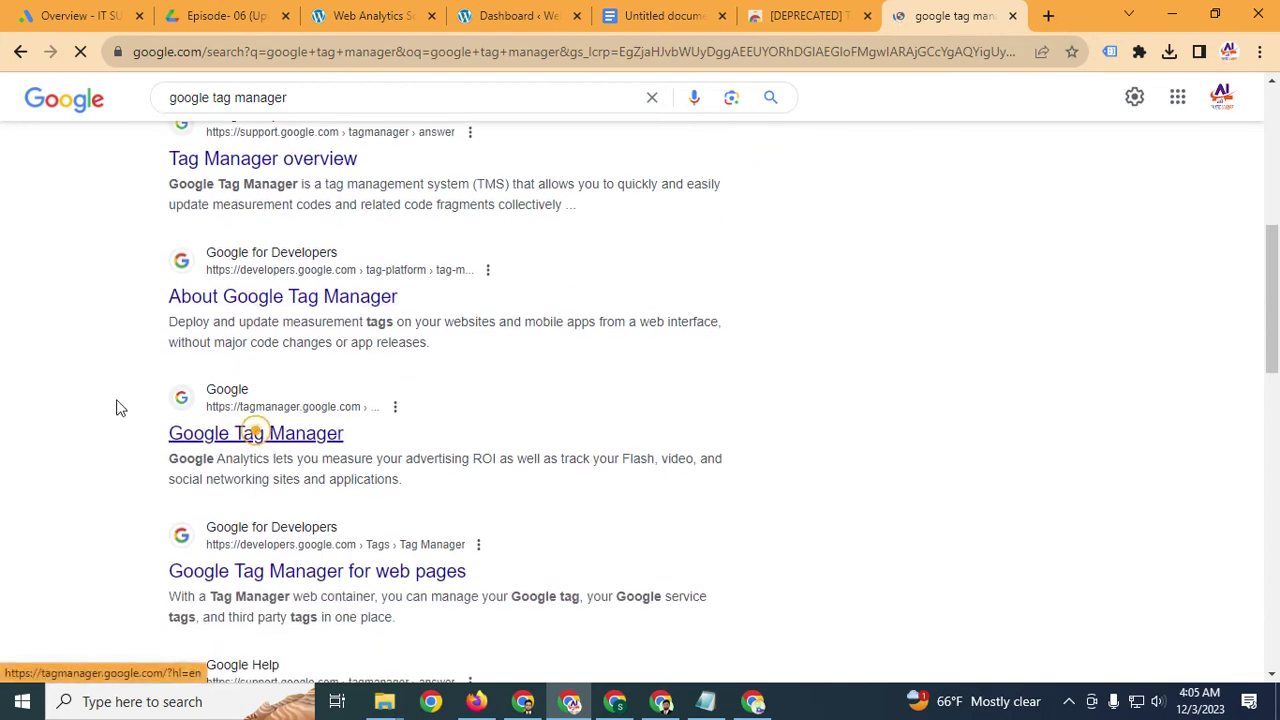
left_click(362, 407)
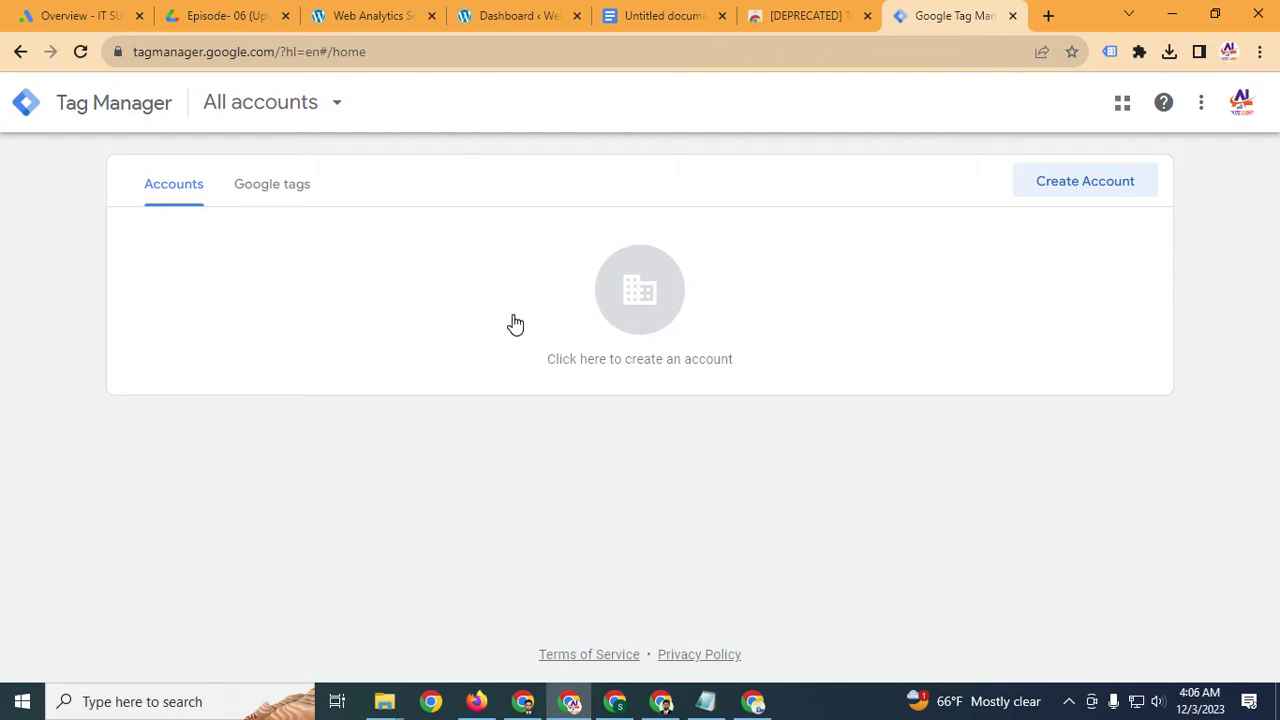
Start creating a new Tag Manager account and check the Web Analytics Solution website it is for
left_click(1108, 193)
left_click(1089, 195)
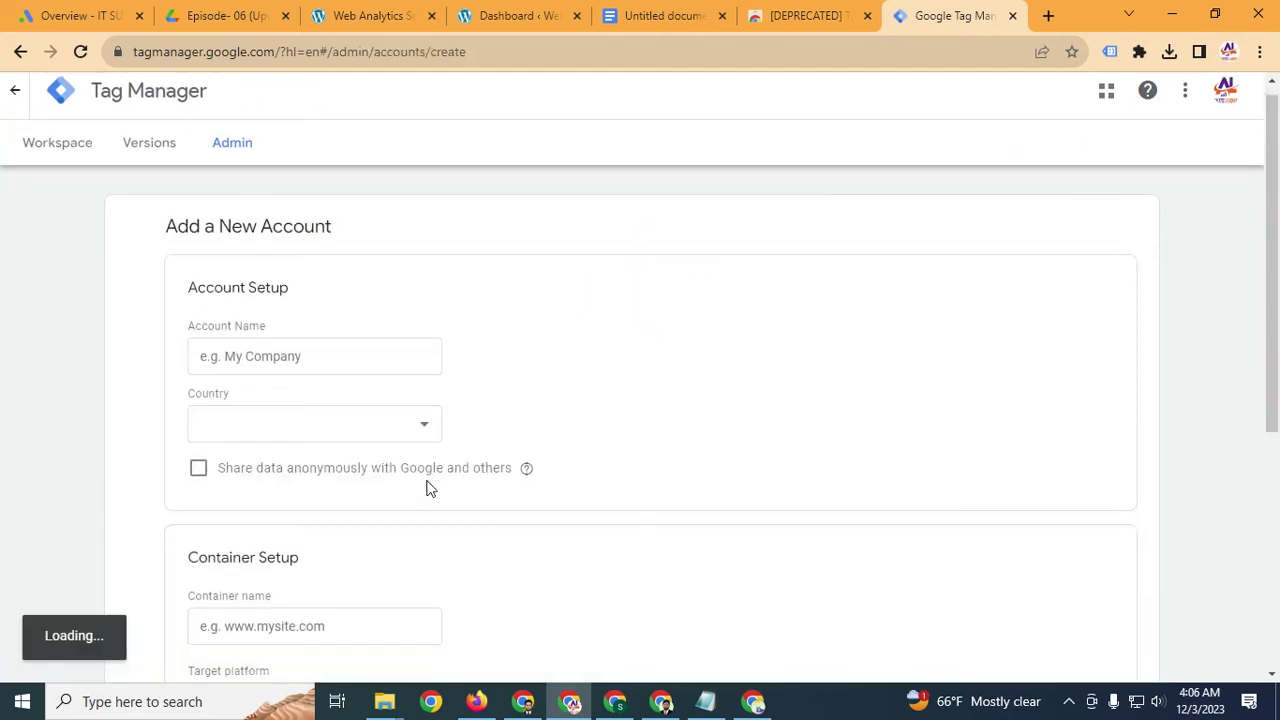
left_click(267, 274)
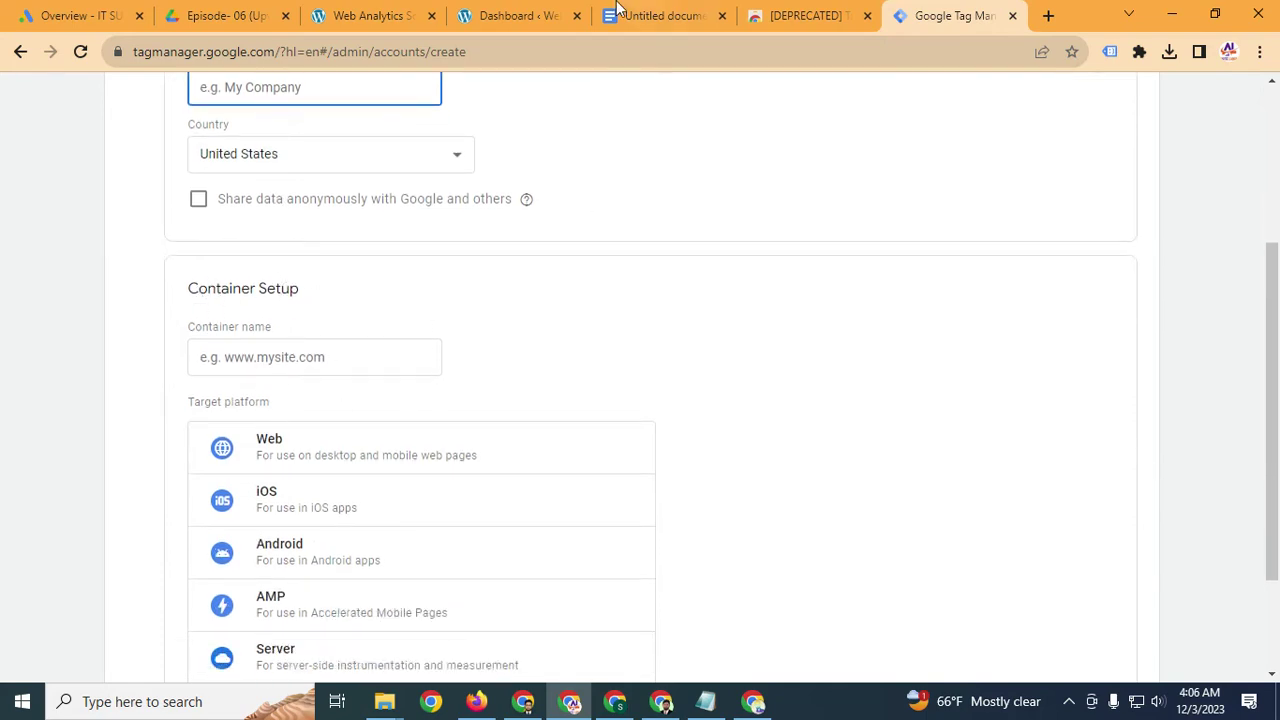
left_click(370, 15)
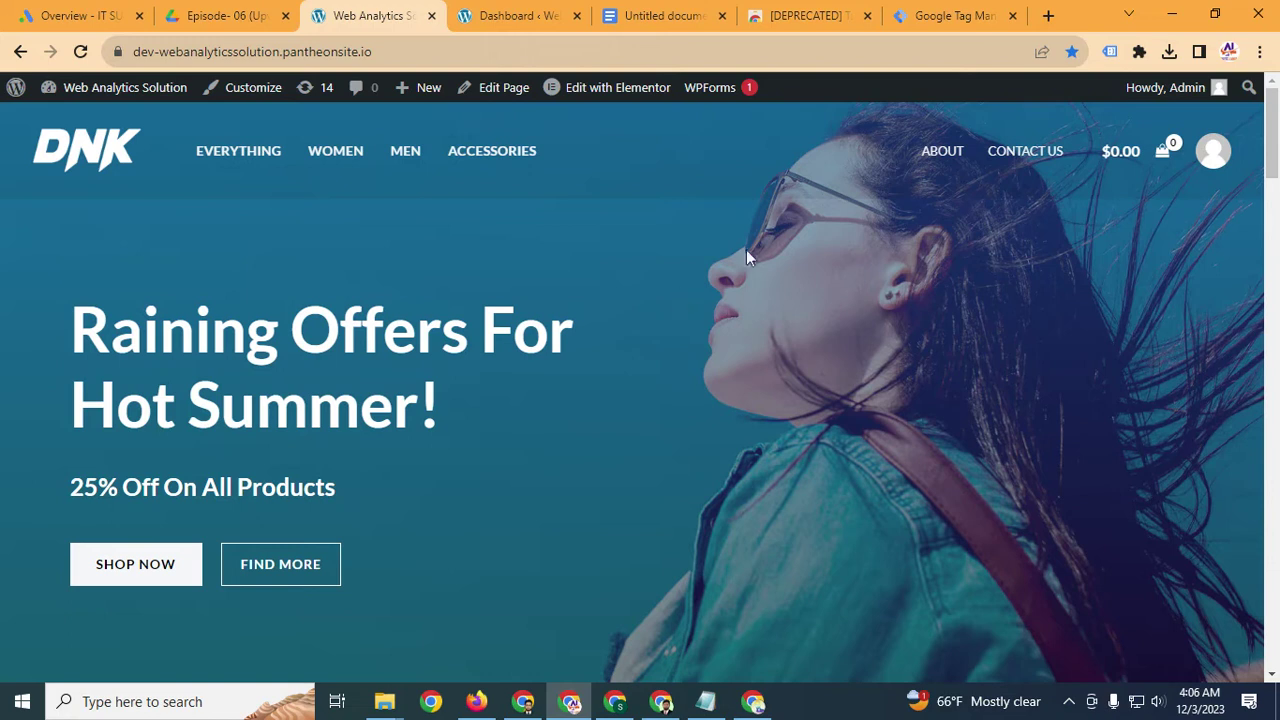
left_click(980, 12)
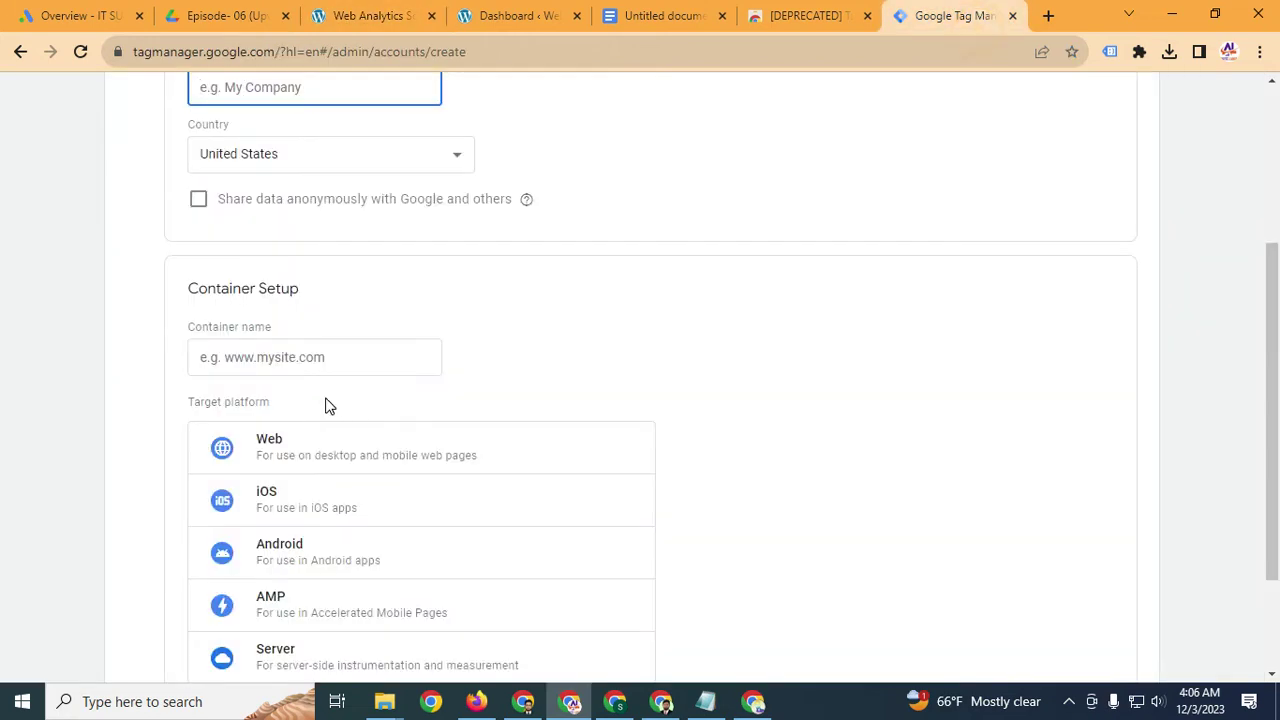
scroll(400, 346, "up", 3)
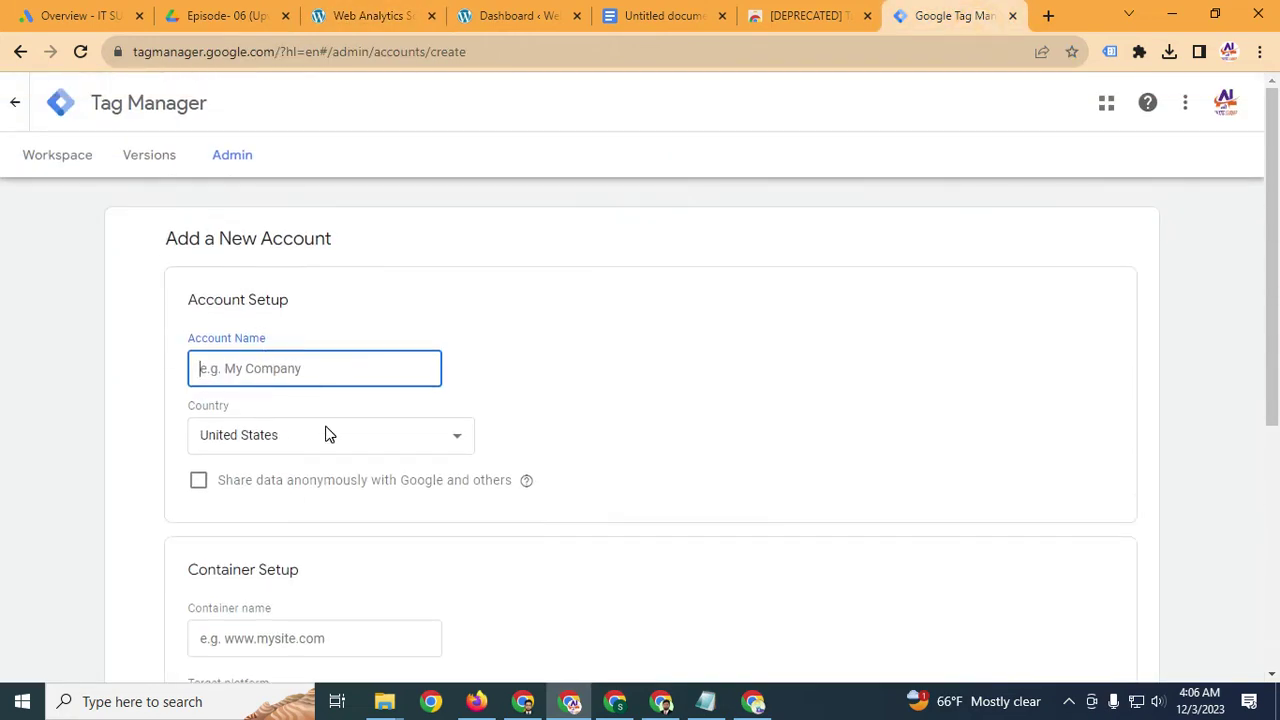
Name the new account "web Analyst", set its country to Bangladesh, and enable anonymous data sharing with Google and others
left_click(249, 377)
type("web Anaylist")
key("BackSpace")
left_click(266, 440)
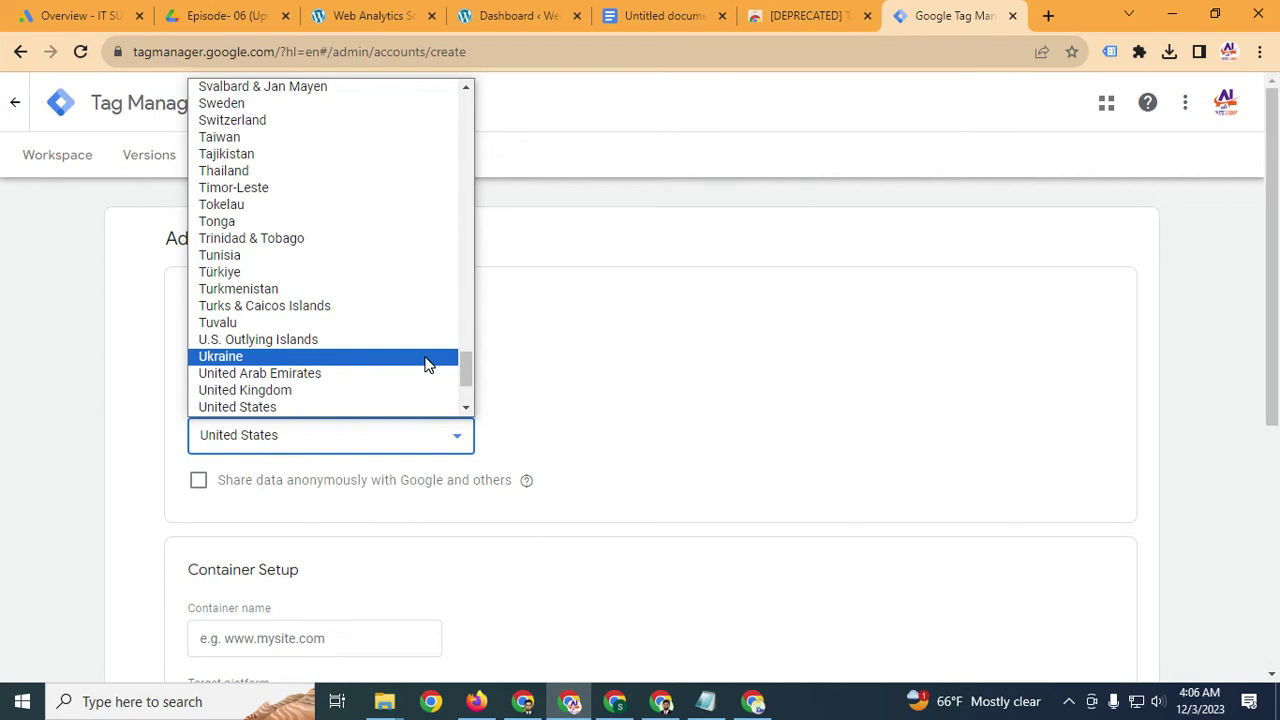
key("b")
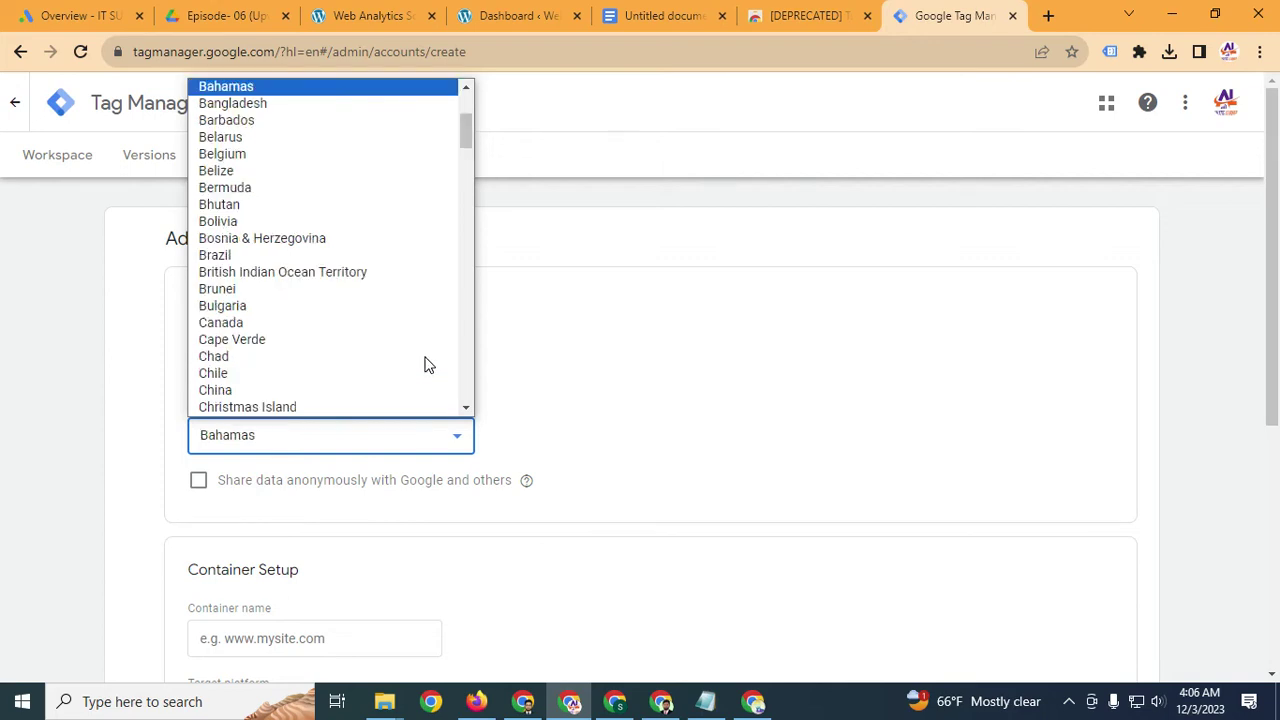
key("b")
key("Return")
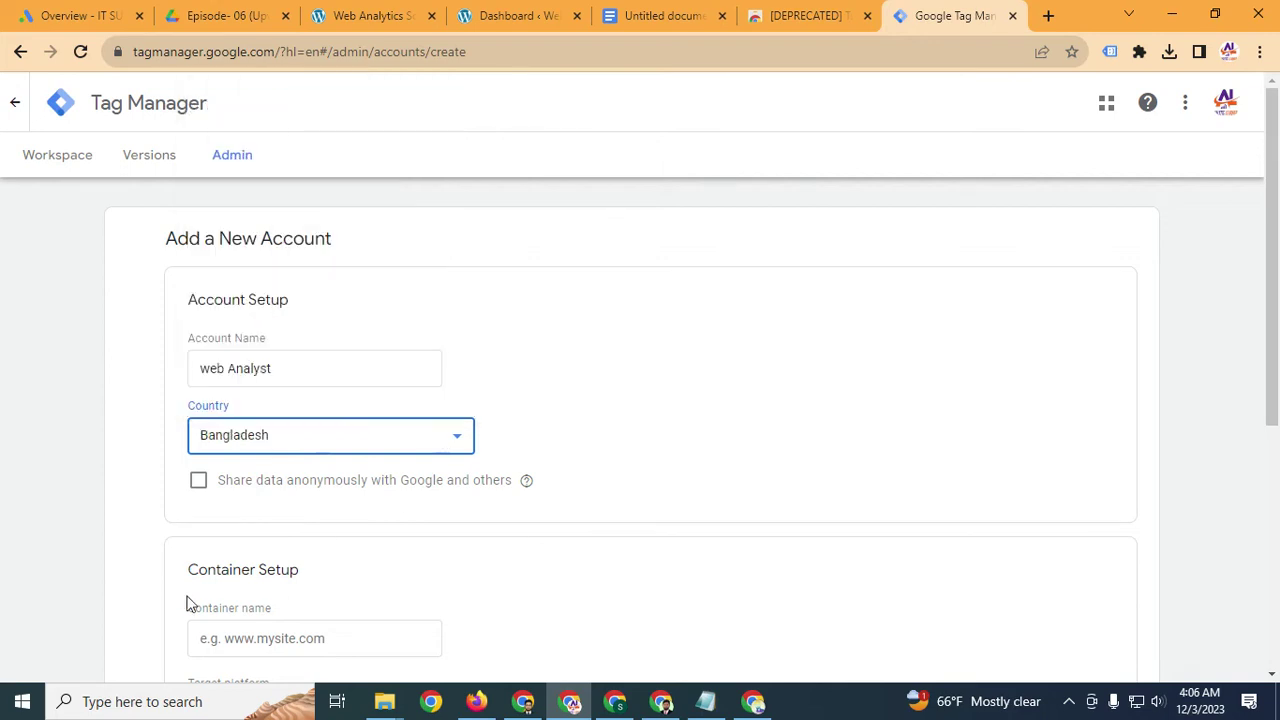
left_click(198, 482)
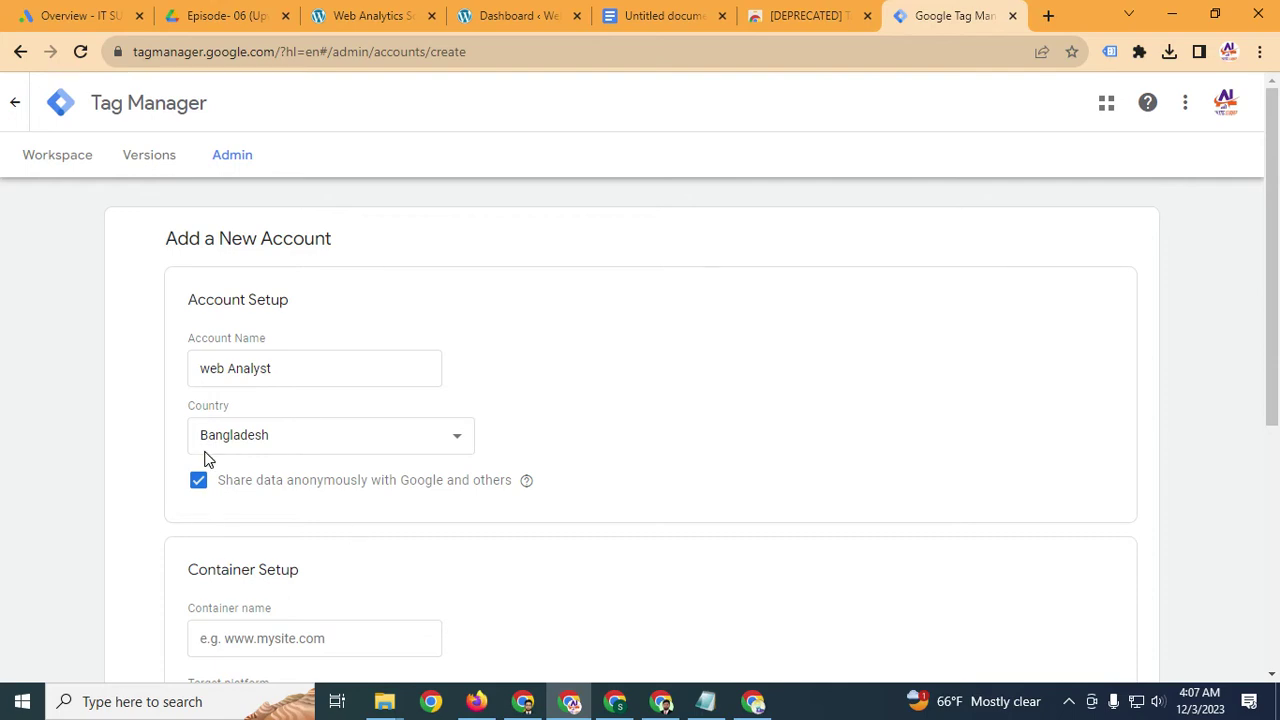
Copy the Web Analytics Solution website's address and paste it as the container name
scroll(205, 497, "down", 2)
left_click(261, 460)
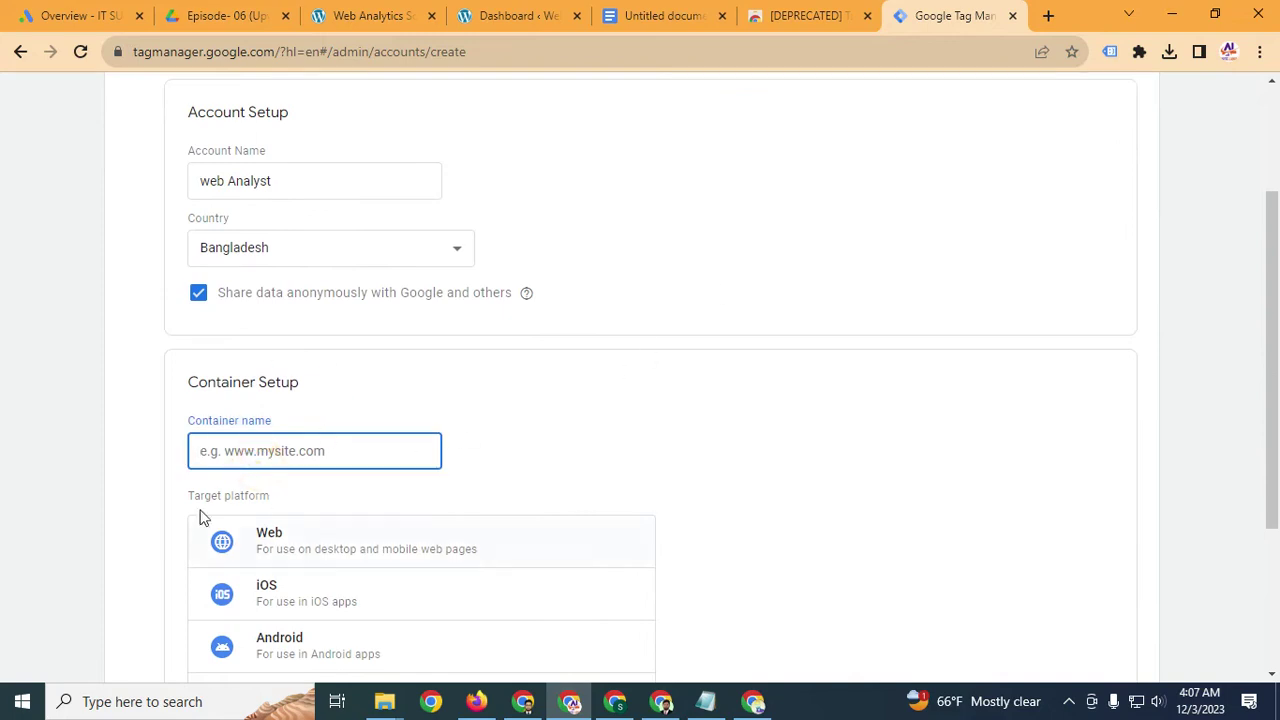
left_click(370, 15)
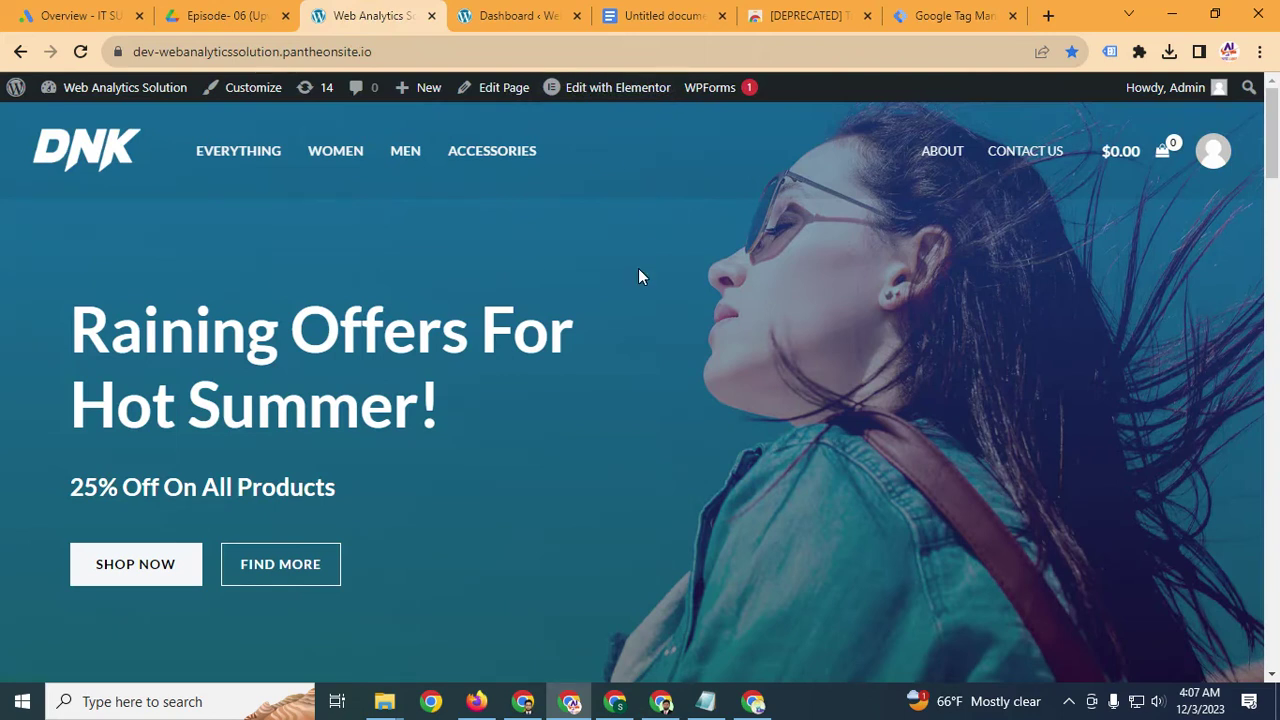
left_click(380, 52)
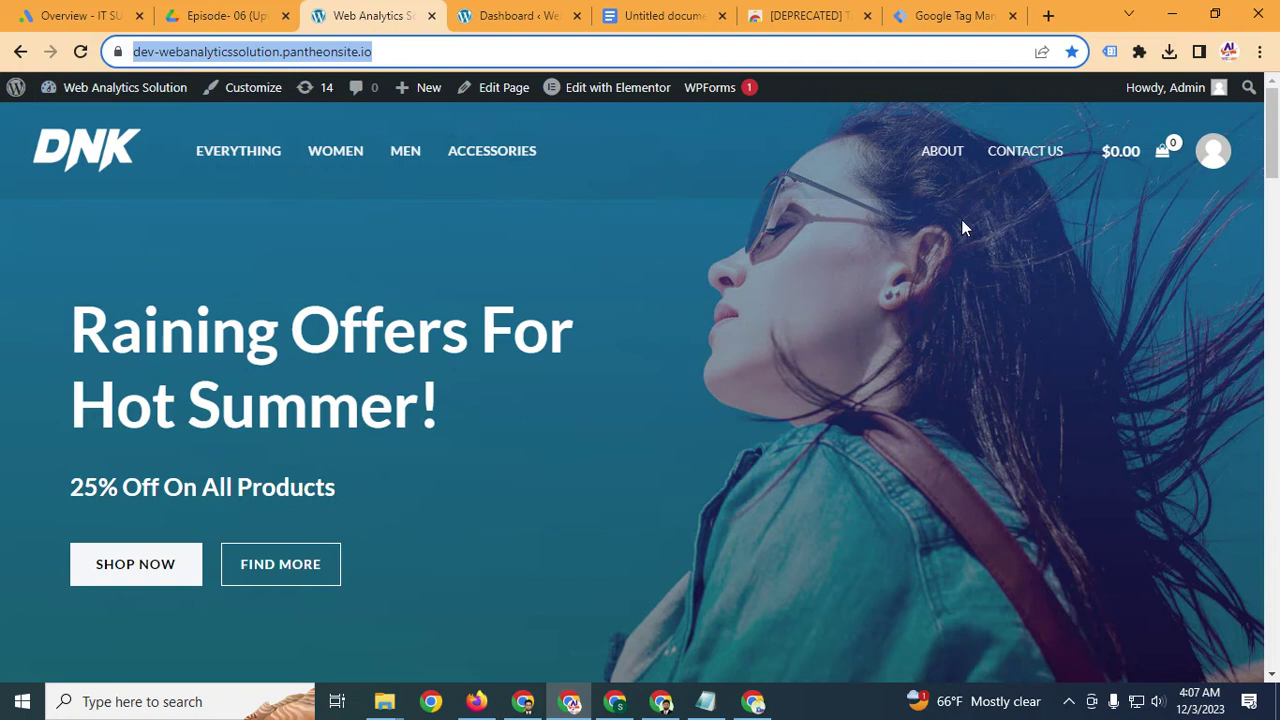
left_click(940, 10)
left_click(331, 443)
key("ctrl+v")
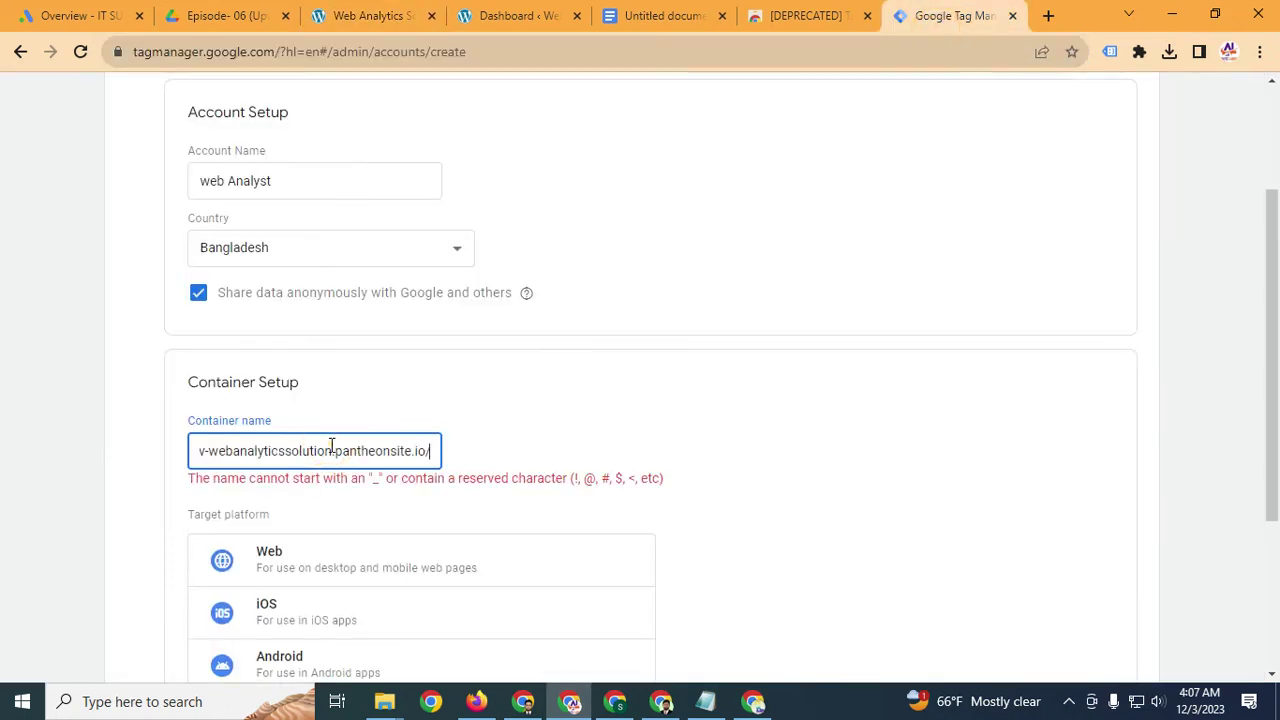
key("BackSpace")
left_click(215, 451)
key("Left")
key("Left")
key("Left")
key("Left")
key("Left")
key("Left")
key("Left")
key("Left")
key("Left")
key("Left")
key("Left")
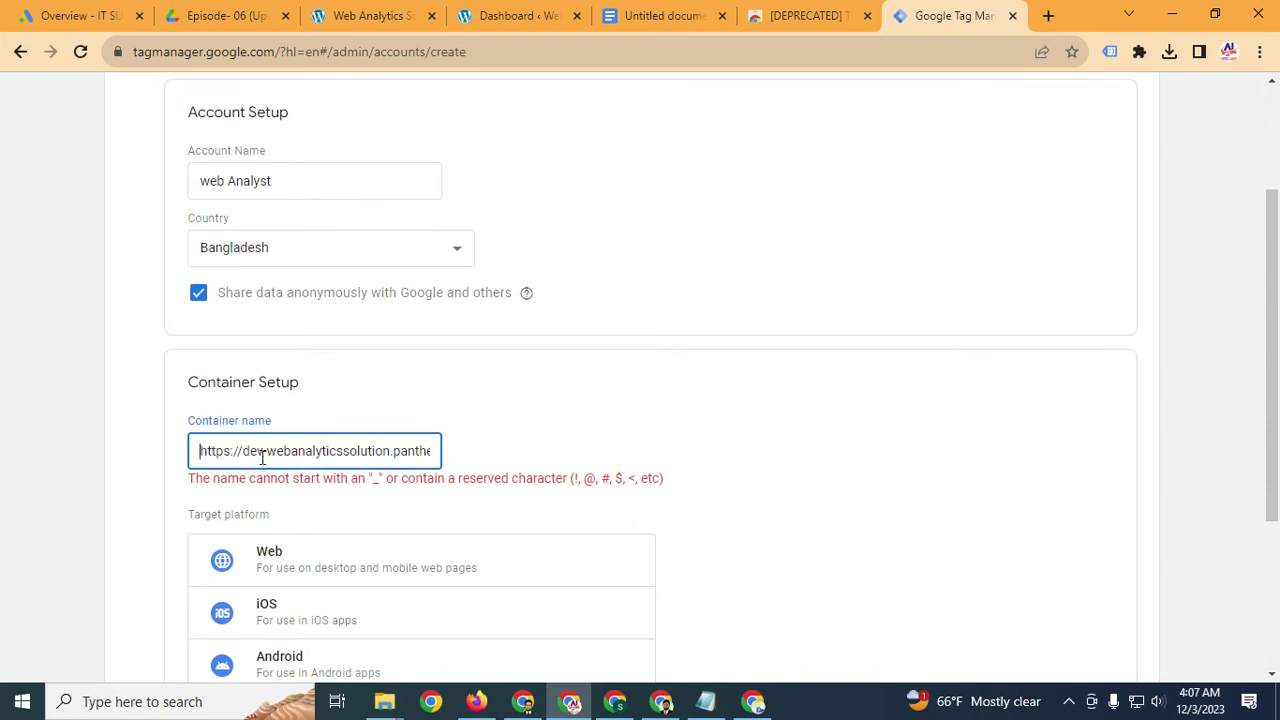
left_click(243, 451)
key("BackSpace")
key("BackSpace")
key("BackSpace")
key("BackSpace")
key("BackSpace")
key("BackSpace")
key("BackSpace")
key("BackSpace")
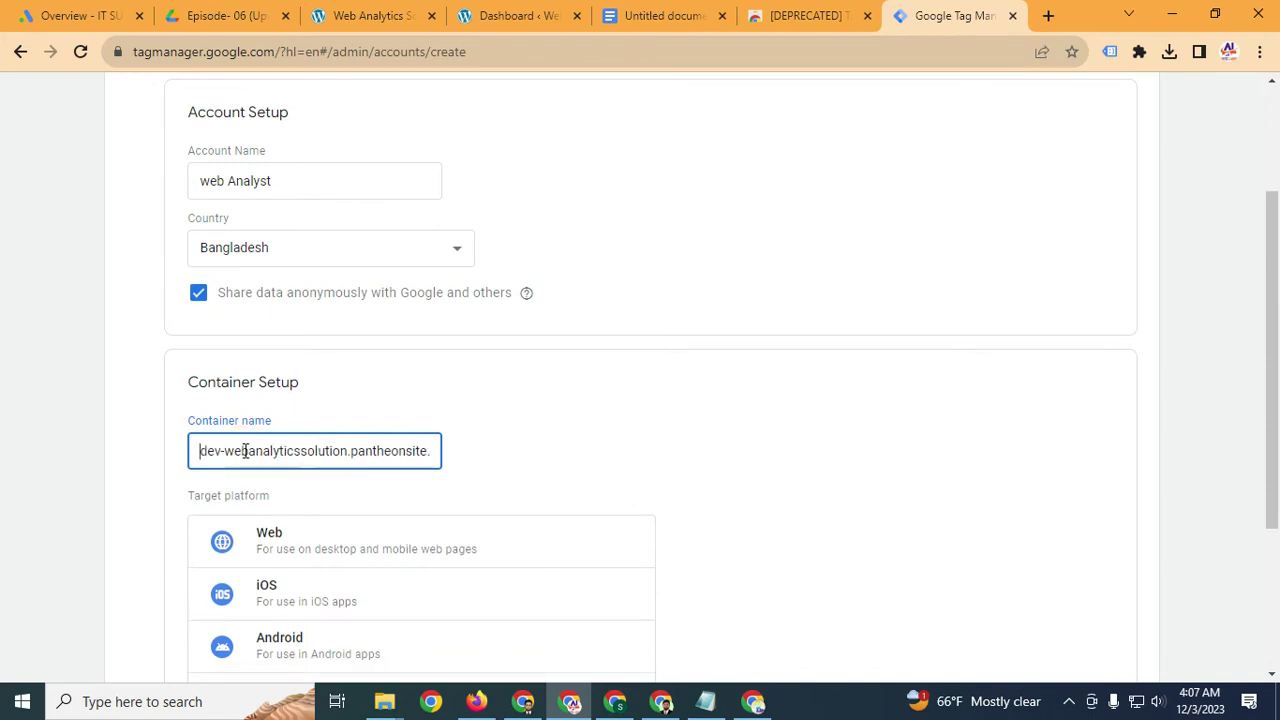
Shorten the container name to "webanalyticssolution" by removing the .pantheonsite.io ending and the dev- prefix
left_click(371, 451)
left_click_drag(348, 451, 477, 466)
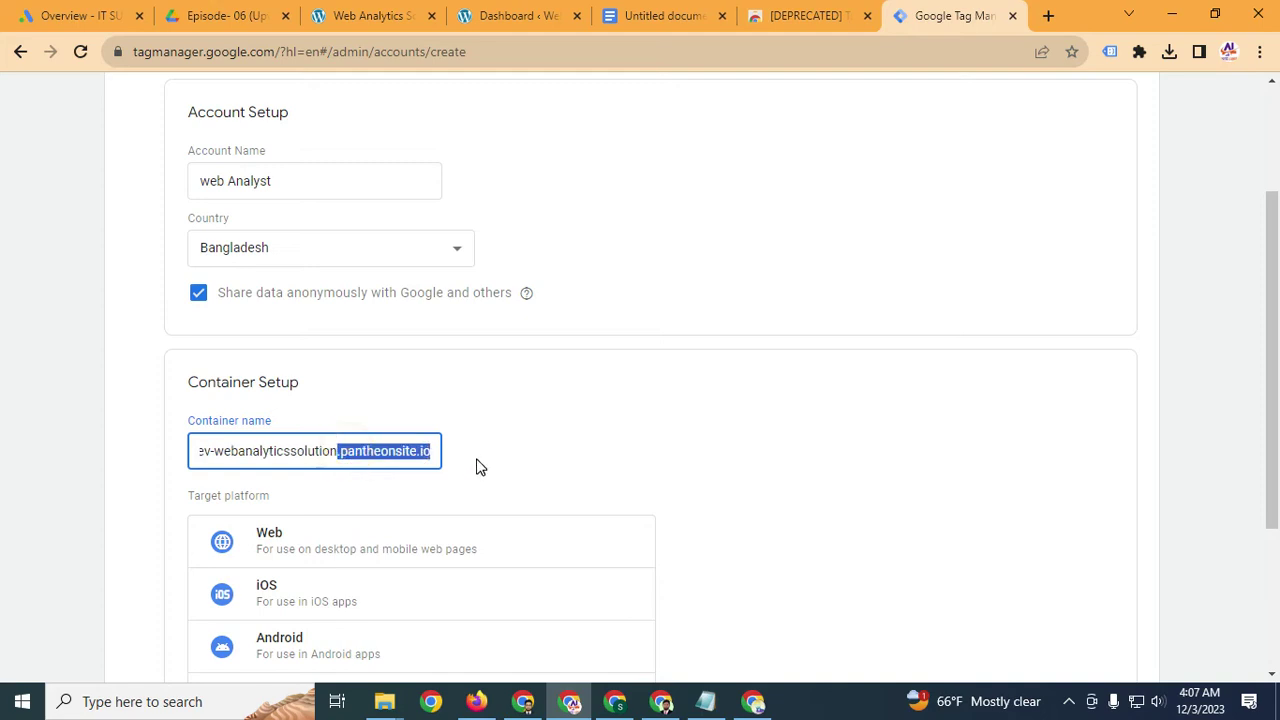
key("BackSpace")
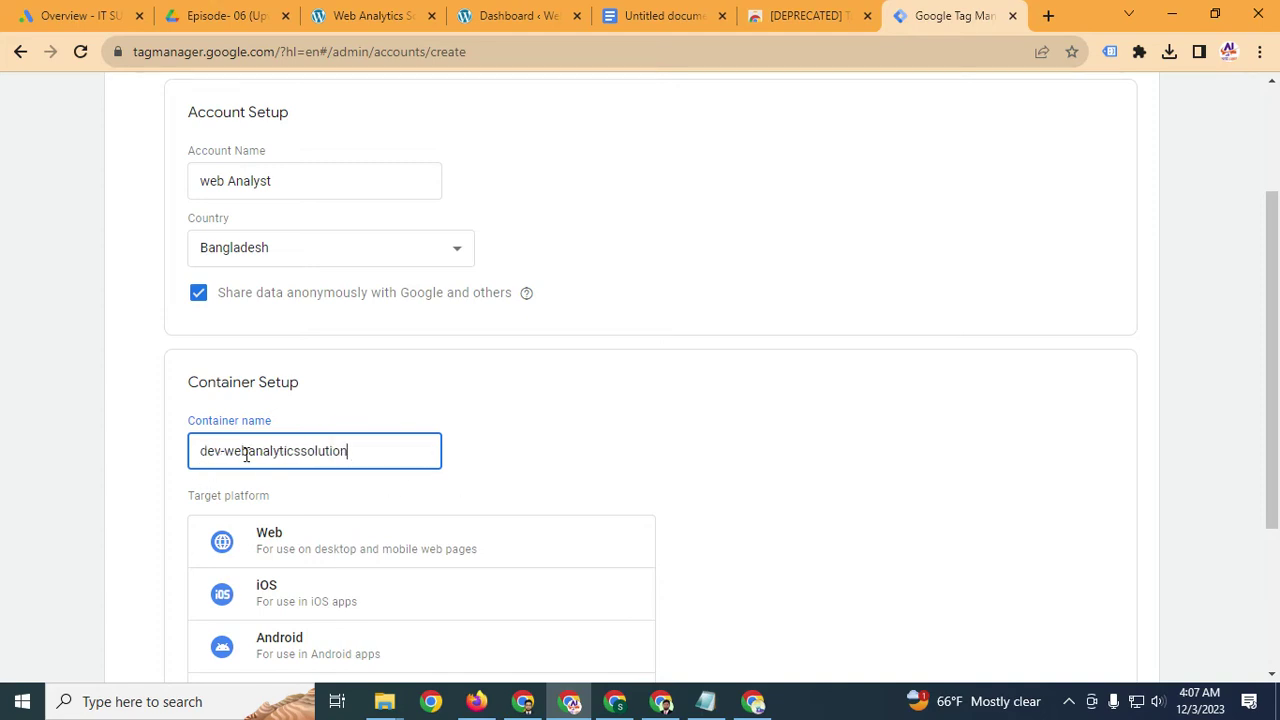
left_click_drag(225, 451, 169, 454)
key("BackSpace")
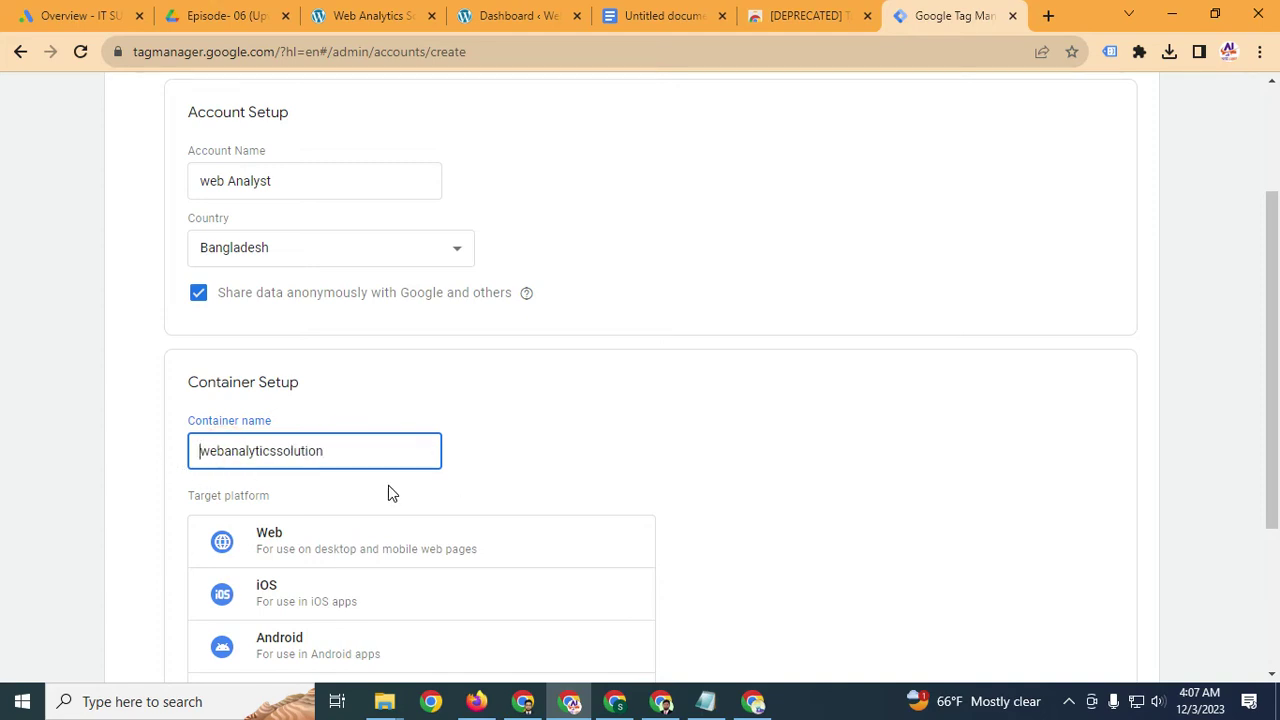
Rewrite the container name with spaces and capitals as "Web Analytics Solution - Web"
left_click(222, 452)
left_click(209, 452)
key("BackSpace")
type("Web")
left_click(238, 451)
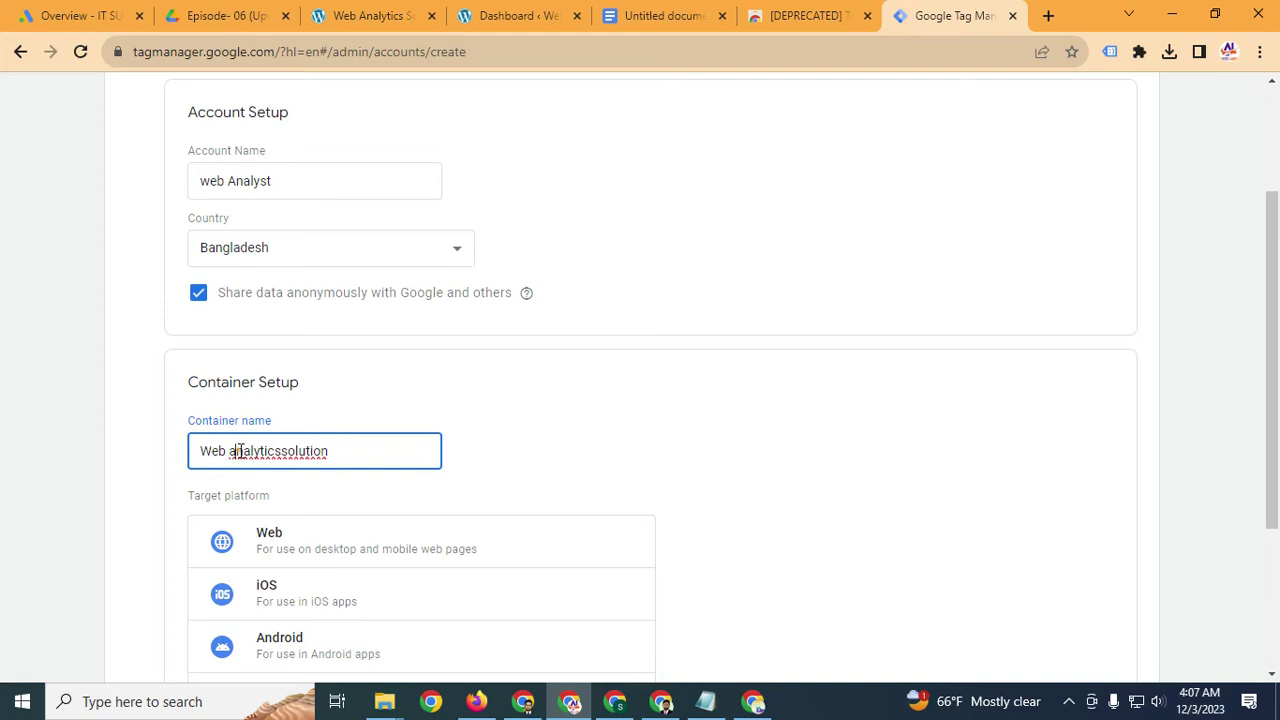
key("BackSpace")
type("A")
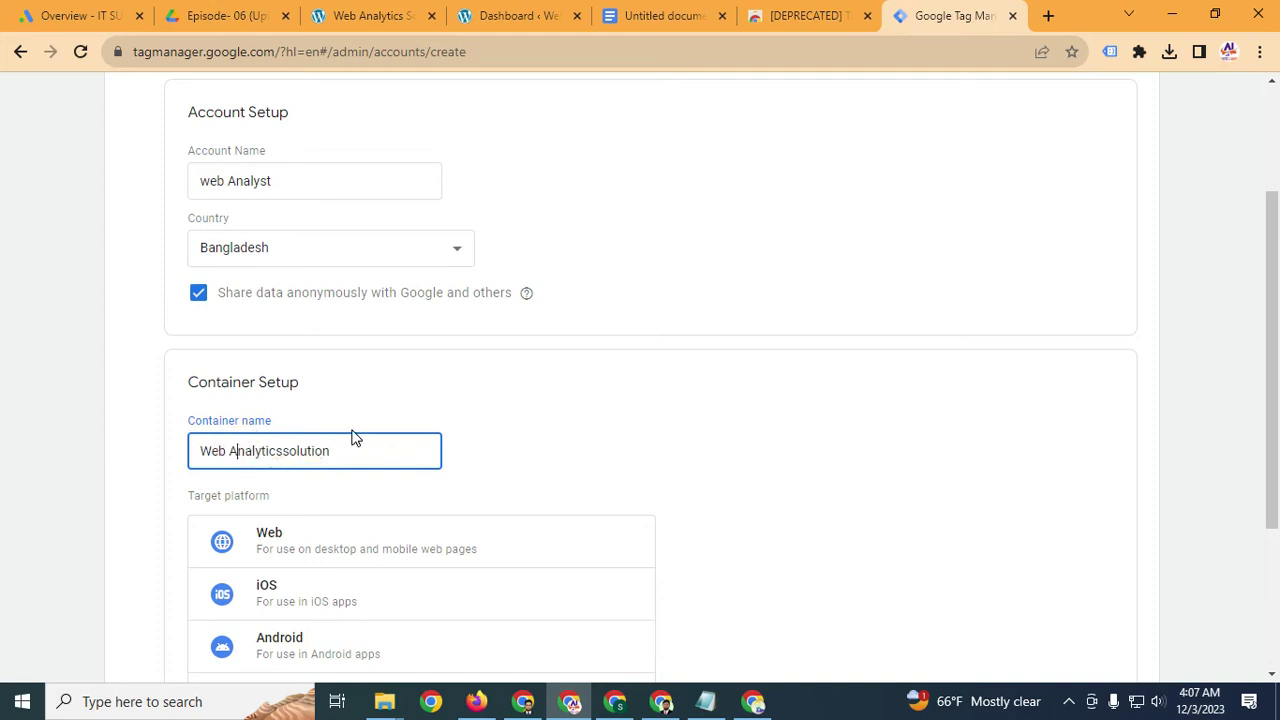
left_click(284, 451)
left_click(295, 450)
key("BackSpace")
type("Solution - Web")
Choose Web as the container's target platform and submit the new account and container form
scroll(488, 500, "down", 2)
left_click(370, 15)
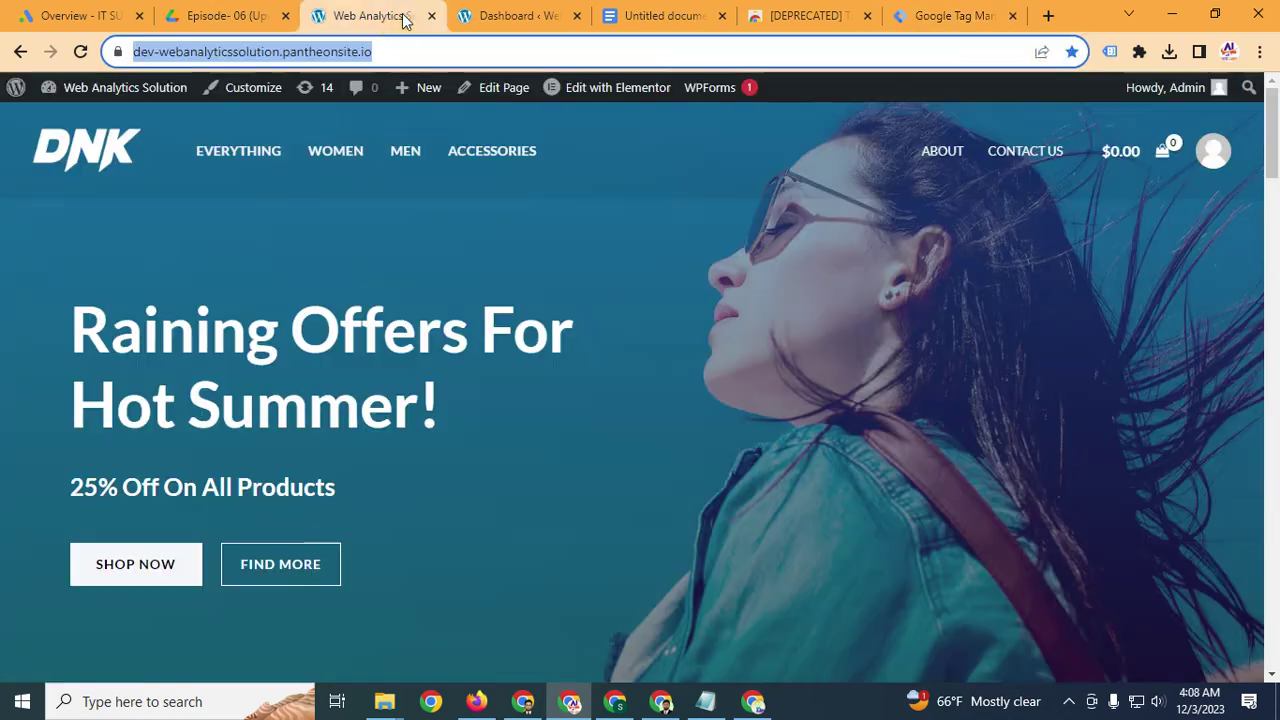
left_click(950, 15)
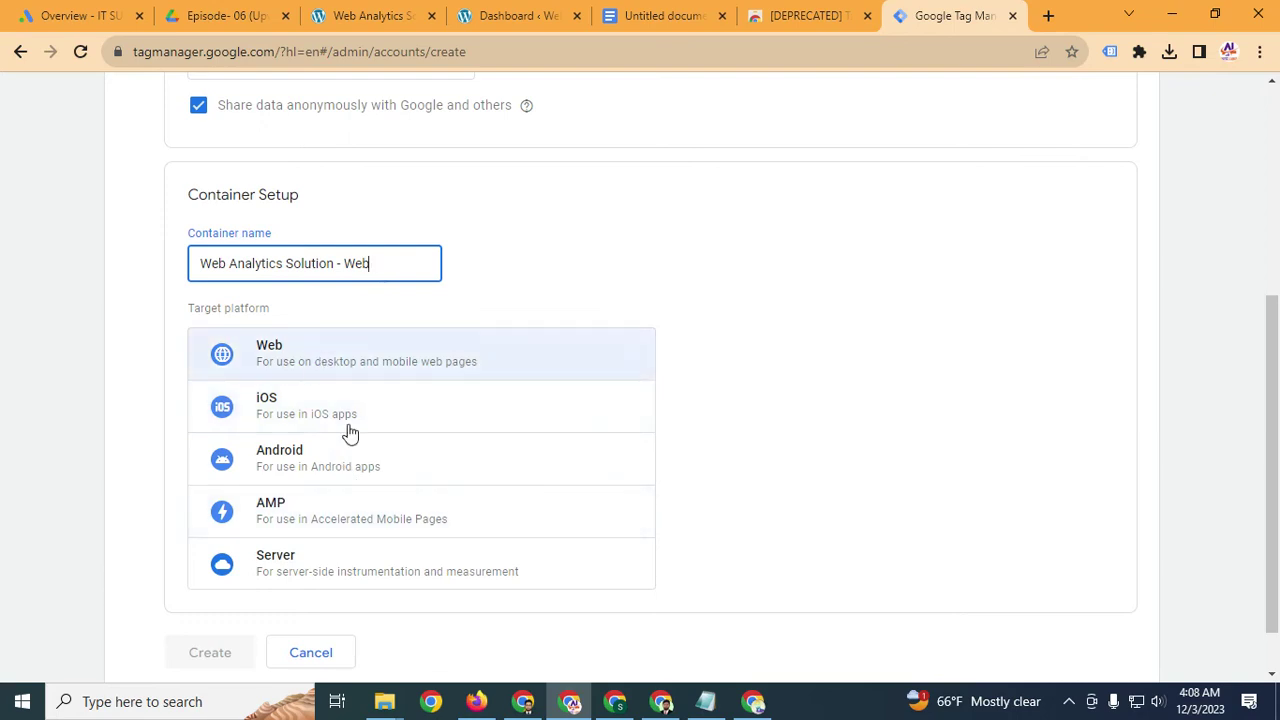
left_click(303, 358)
scroll(580, 509, "down", 2)
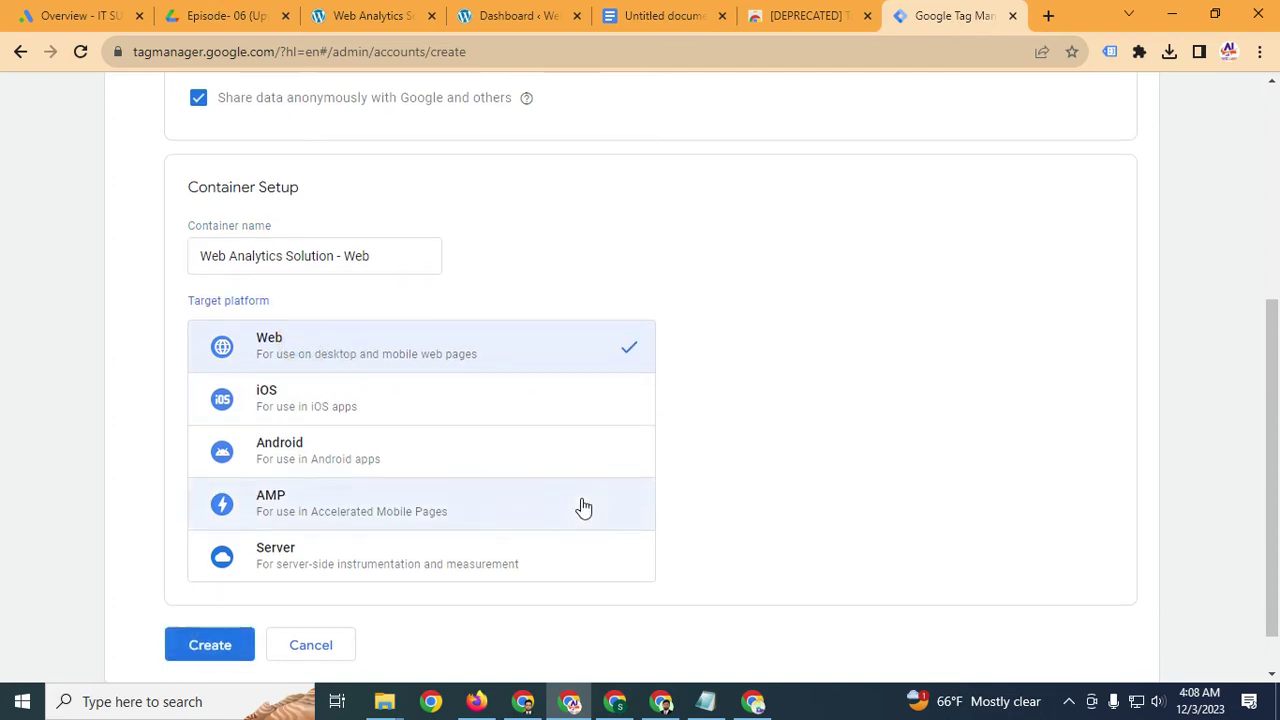
left_click(213, 596)
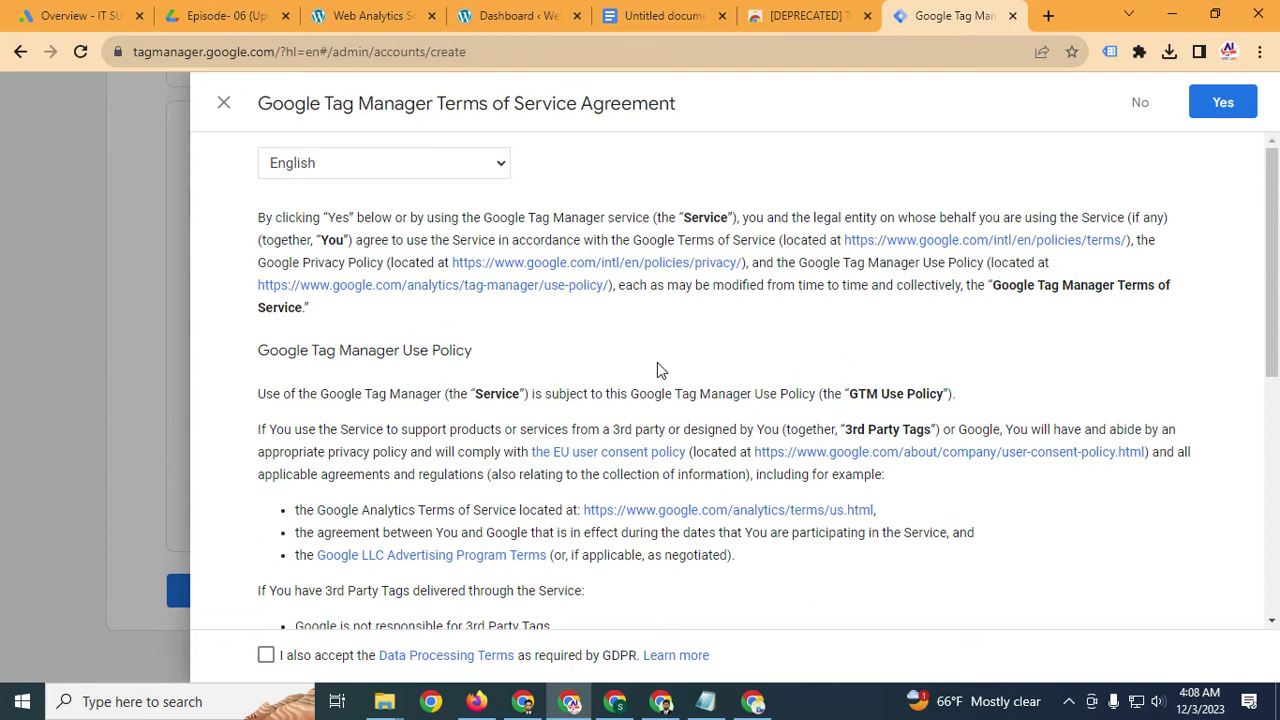
Accept the GDPR Data Processing Terms and agree to the Google Tag Manager Terms of Service
scroll(686, 403, "down", 5)
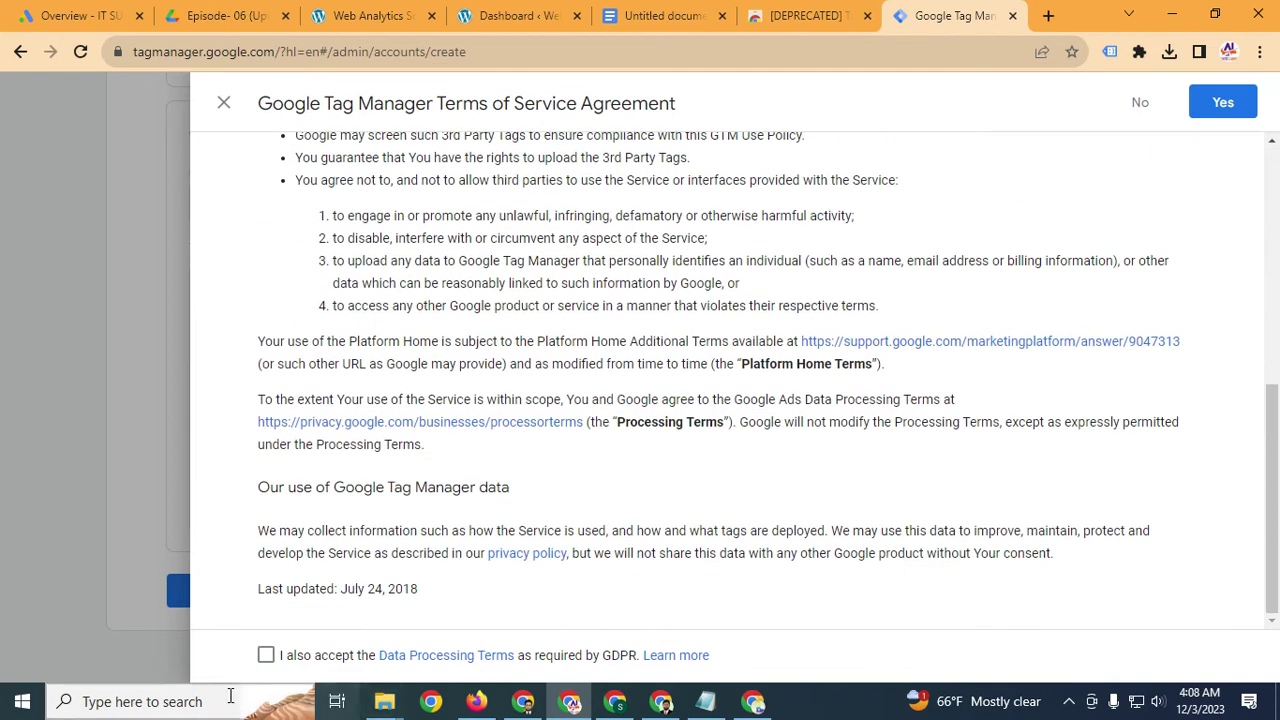
left_click(265, 655)
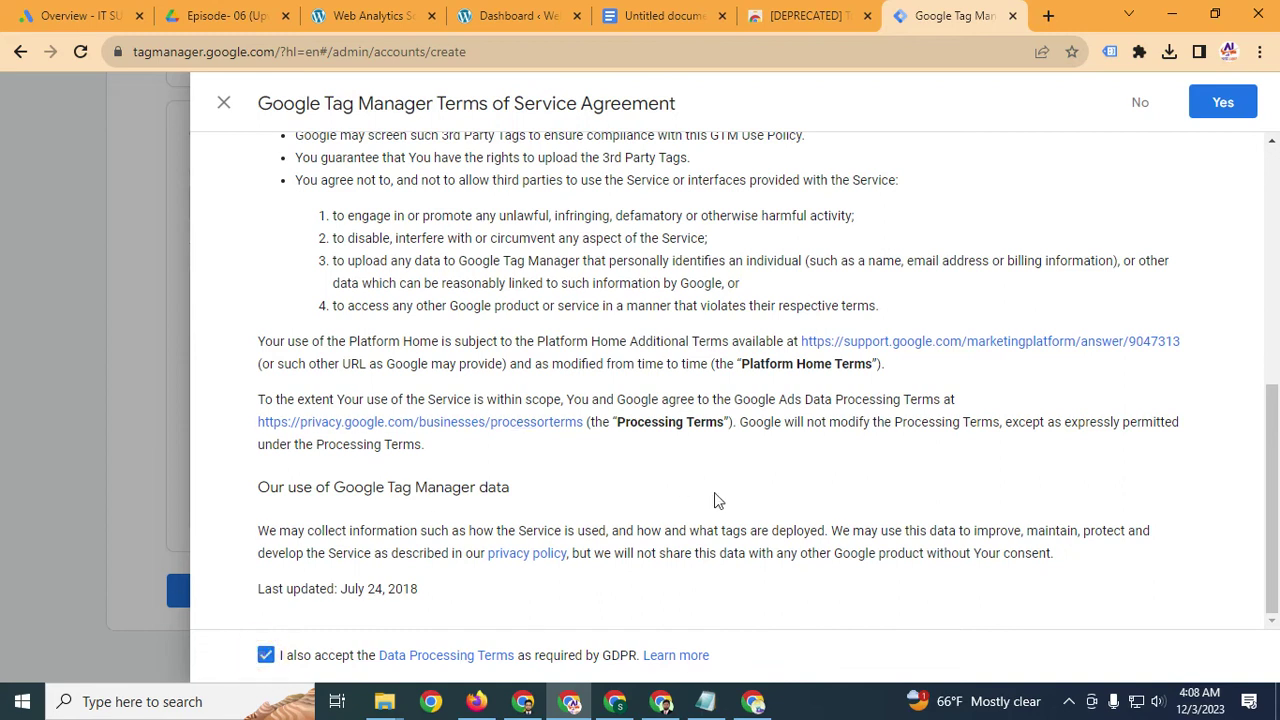
left_click(1221, 110)
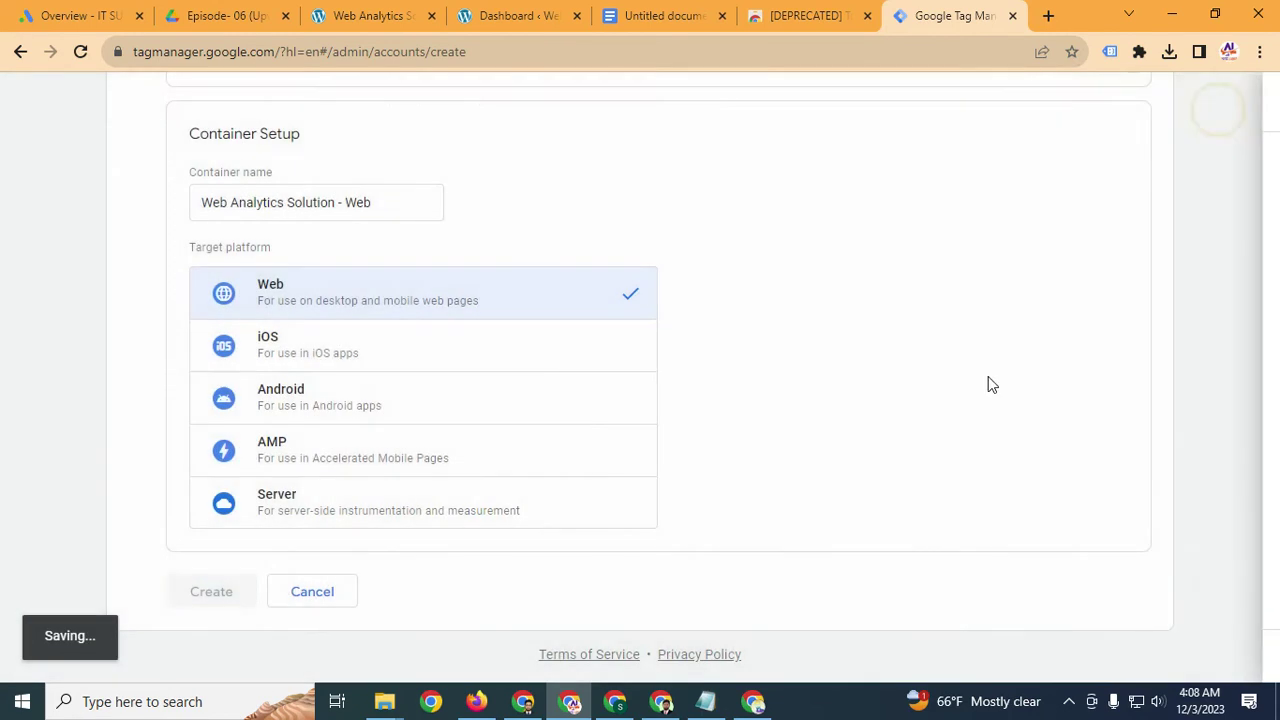
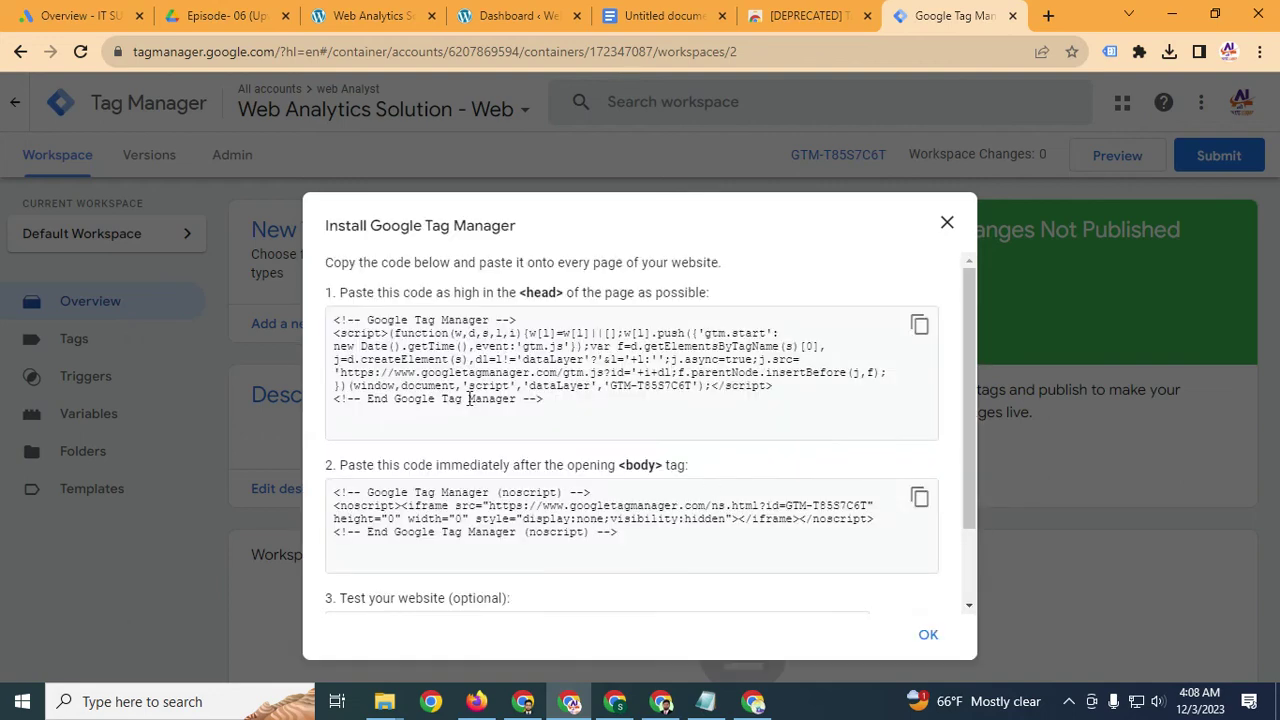
Examine the container ID and the full head code snippet in the Google Tag Manager installation instructions
left_click_drag(689, 390, 610, 390)
left_click(686, 390)
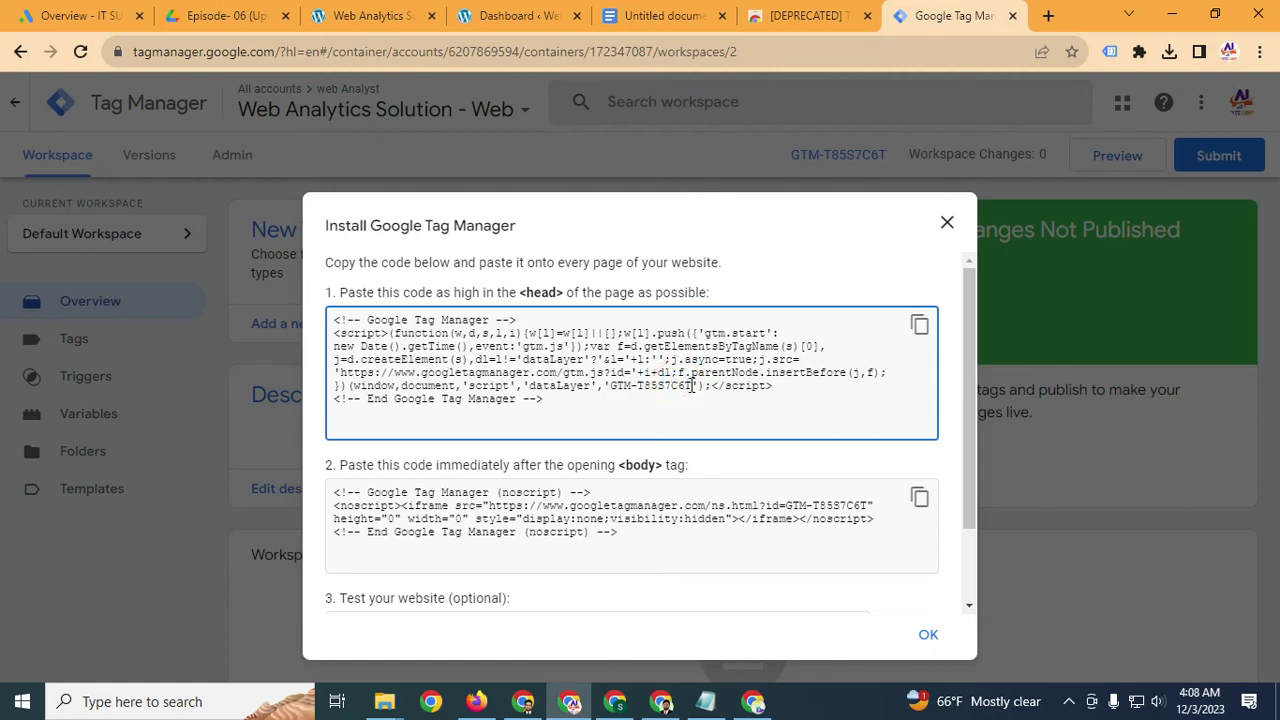
left_click_drag(688, 390, 594, 390)
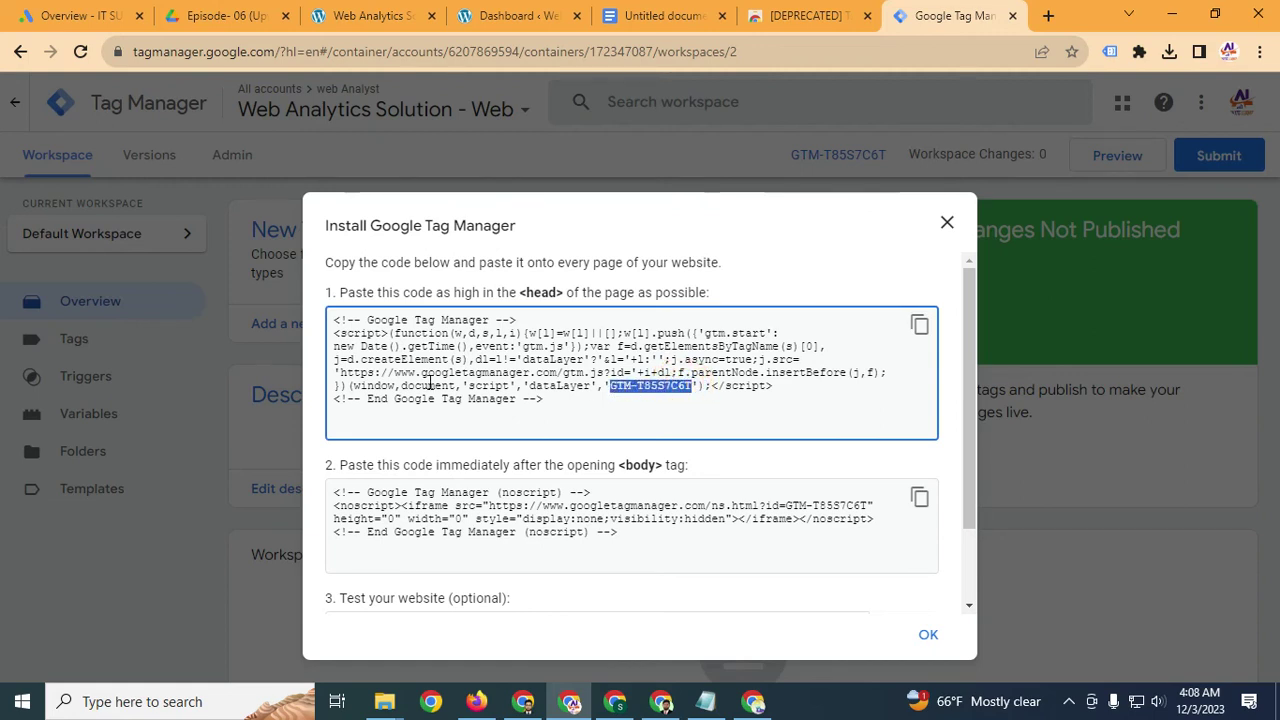
left_click(545, 400)
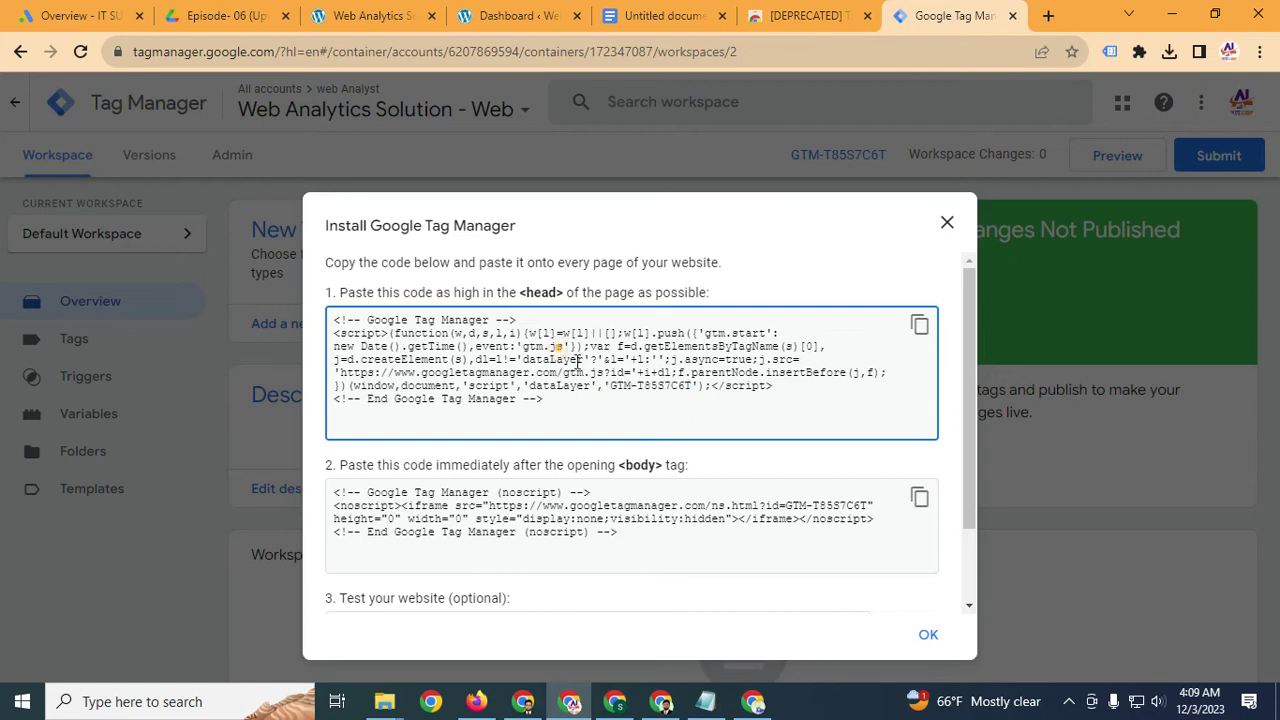
left_click_drag(545, 400, 330, 333)
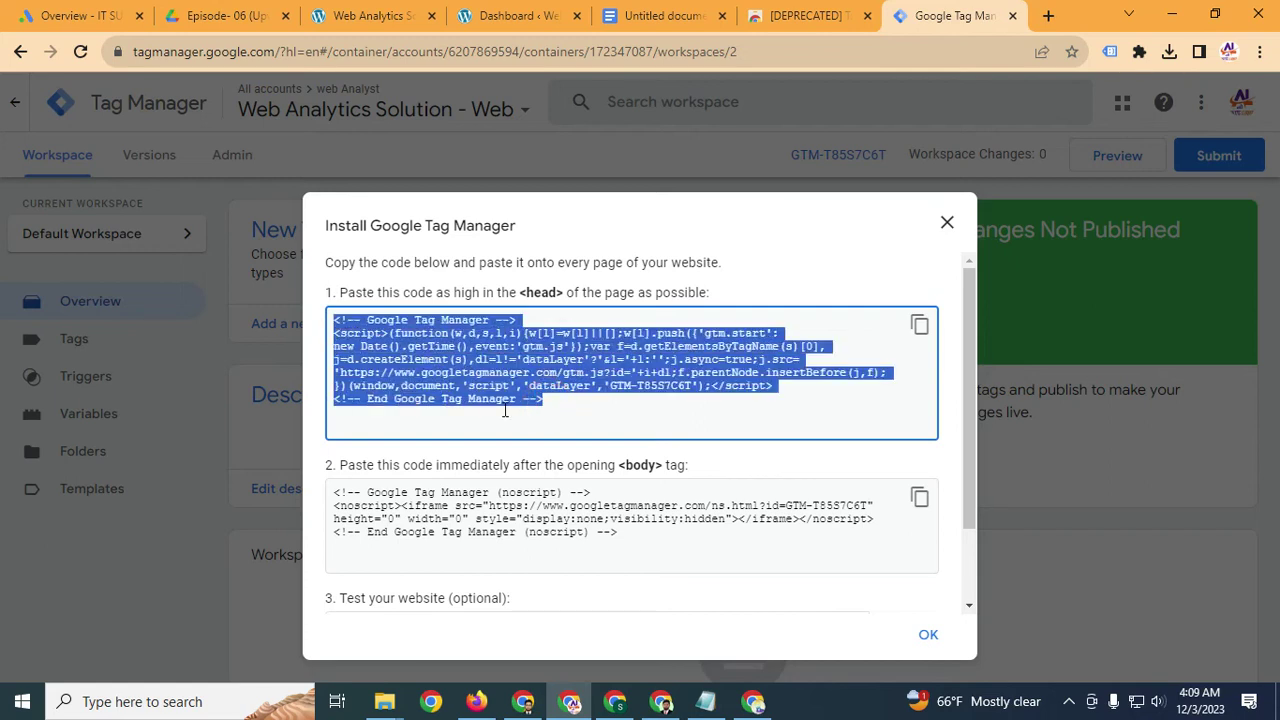
left_click(540, 413)
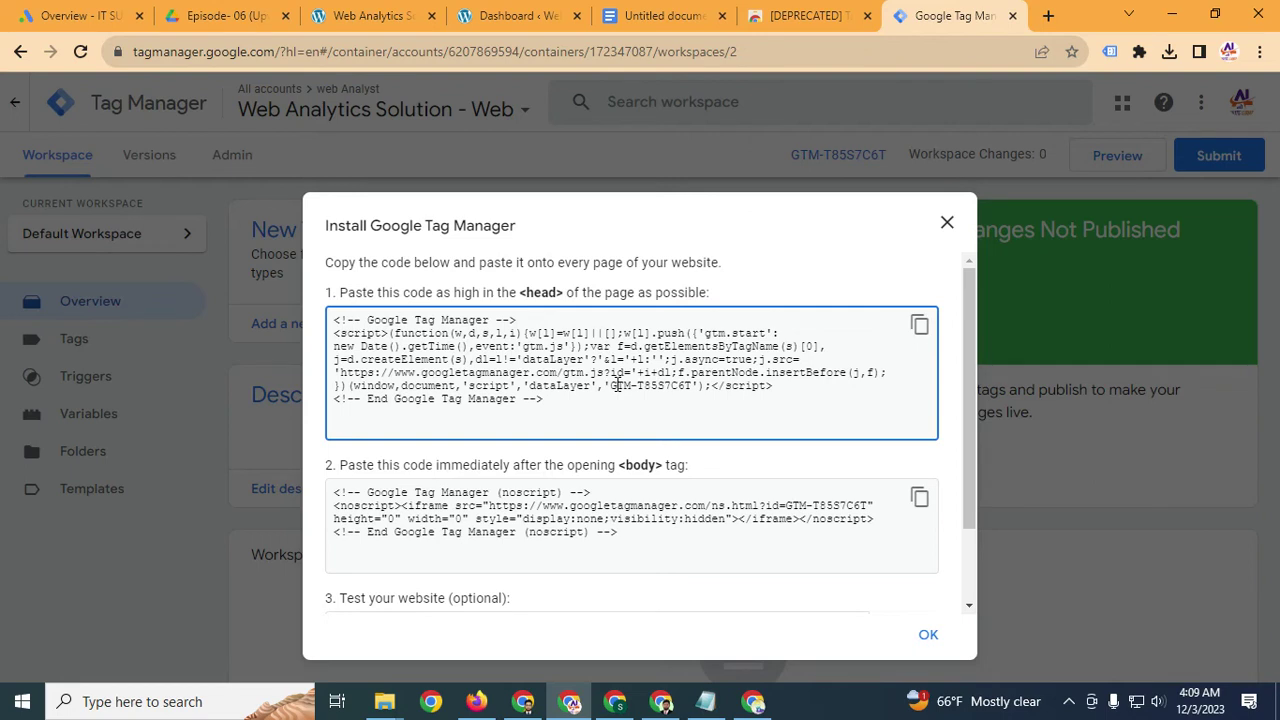
Copy the Google Tag Manager head code snippet, and select the container ID inside it
left_click(919, 325)
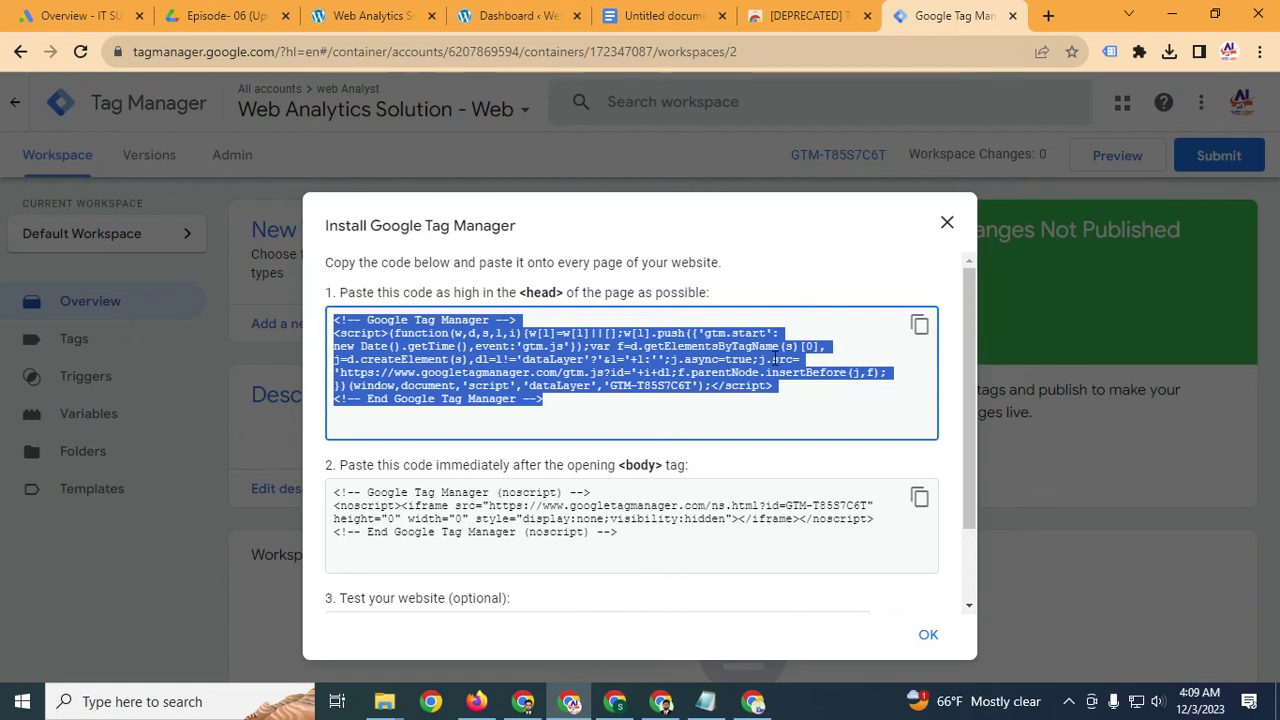
left_click(626, 372)
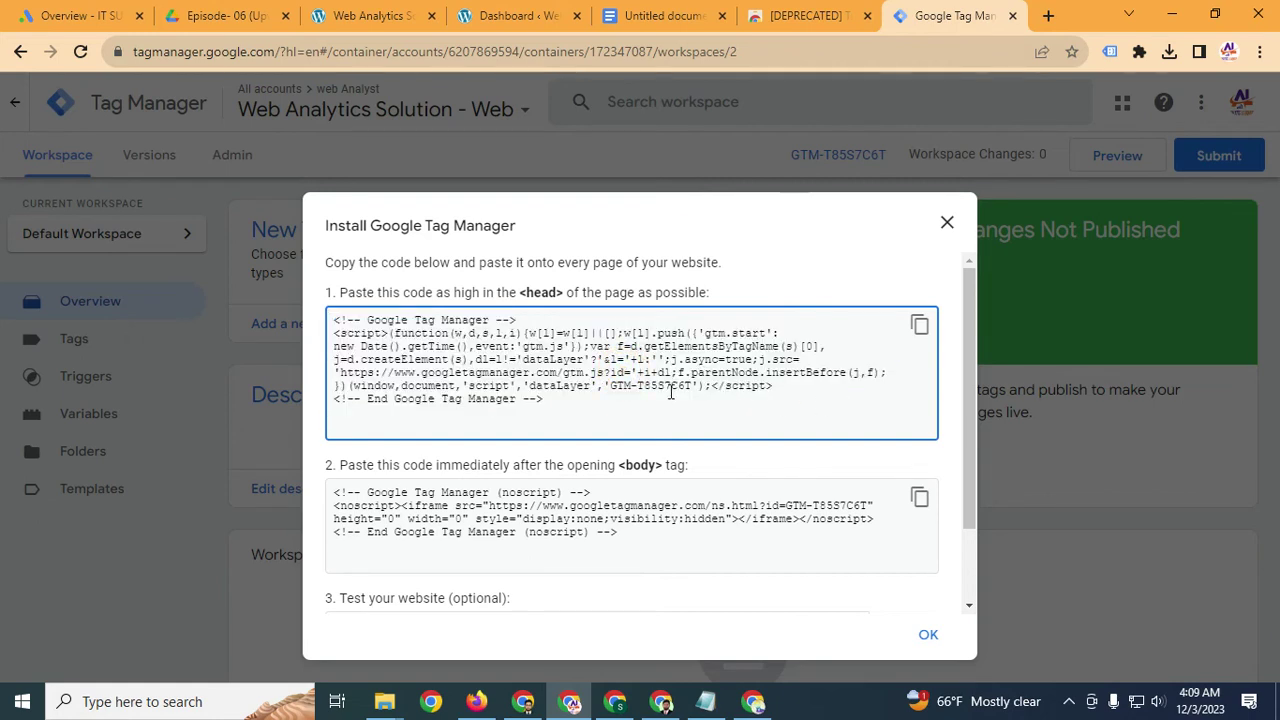
left_click_drag(690, 387, 611, 390)
Switch to the WordPress dashboard and open the page for adding new plugins
left_click(530, 15)
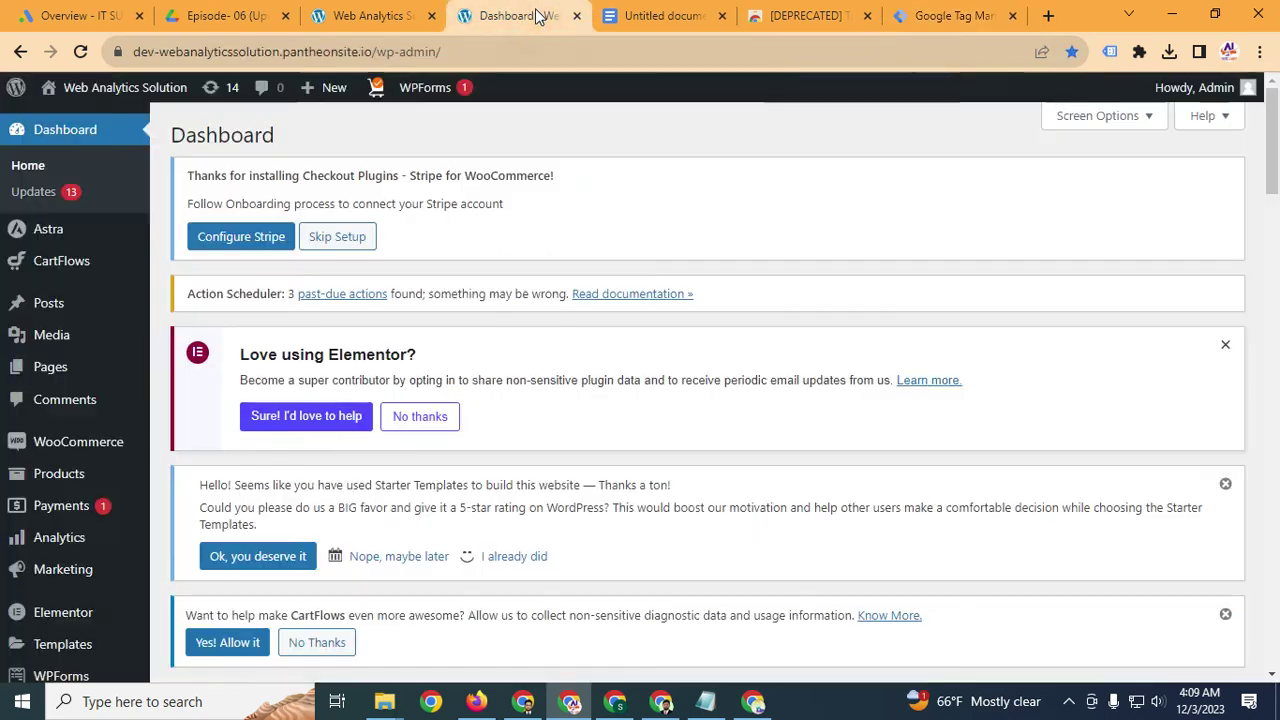
scroll(70, 430, "down", 3)
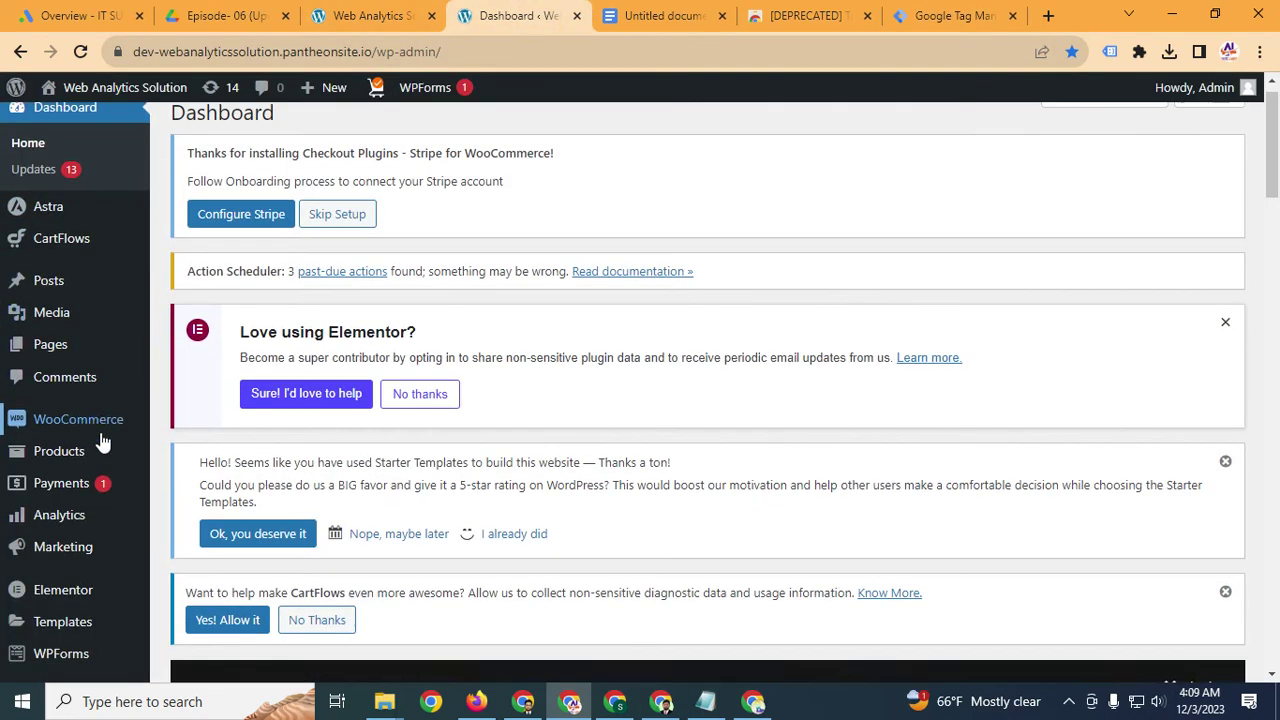
mouse_move(57, 535)
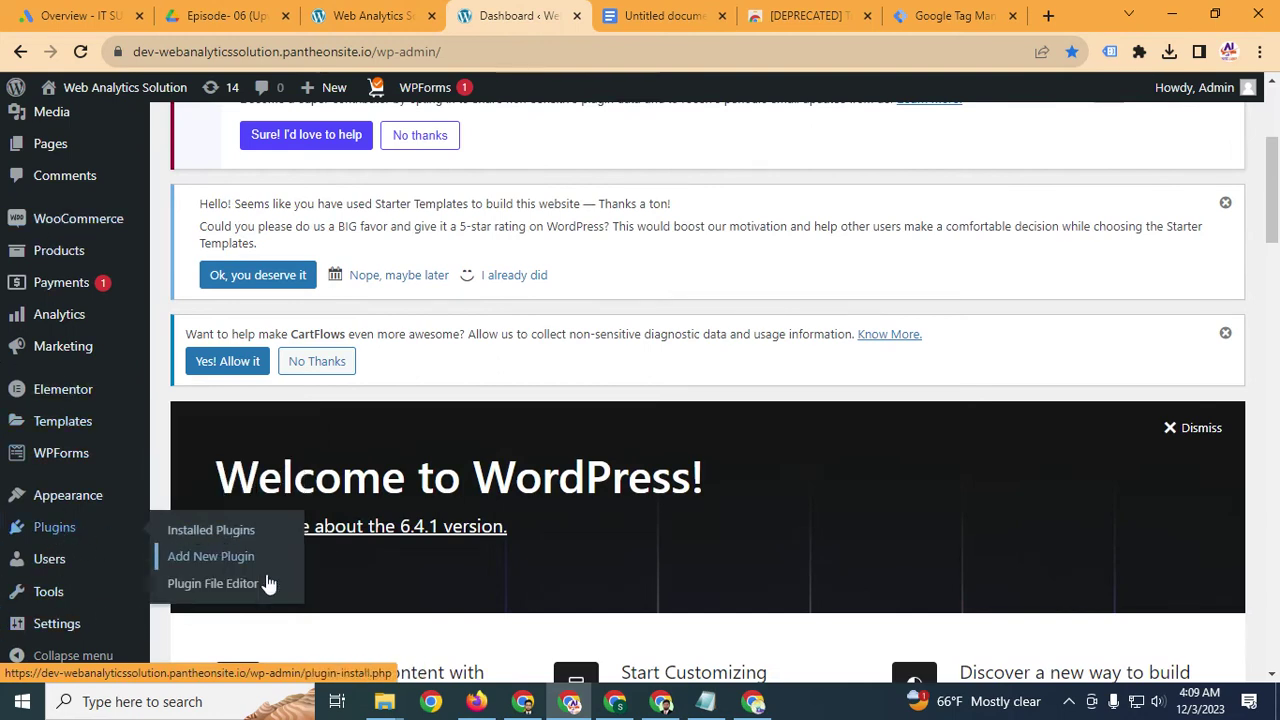
left_click(224, 566)
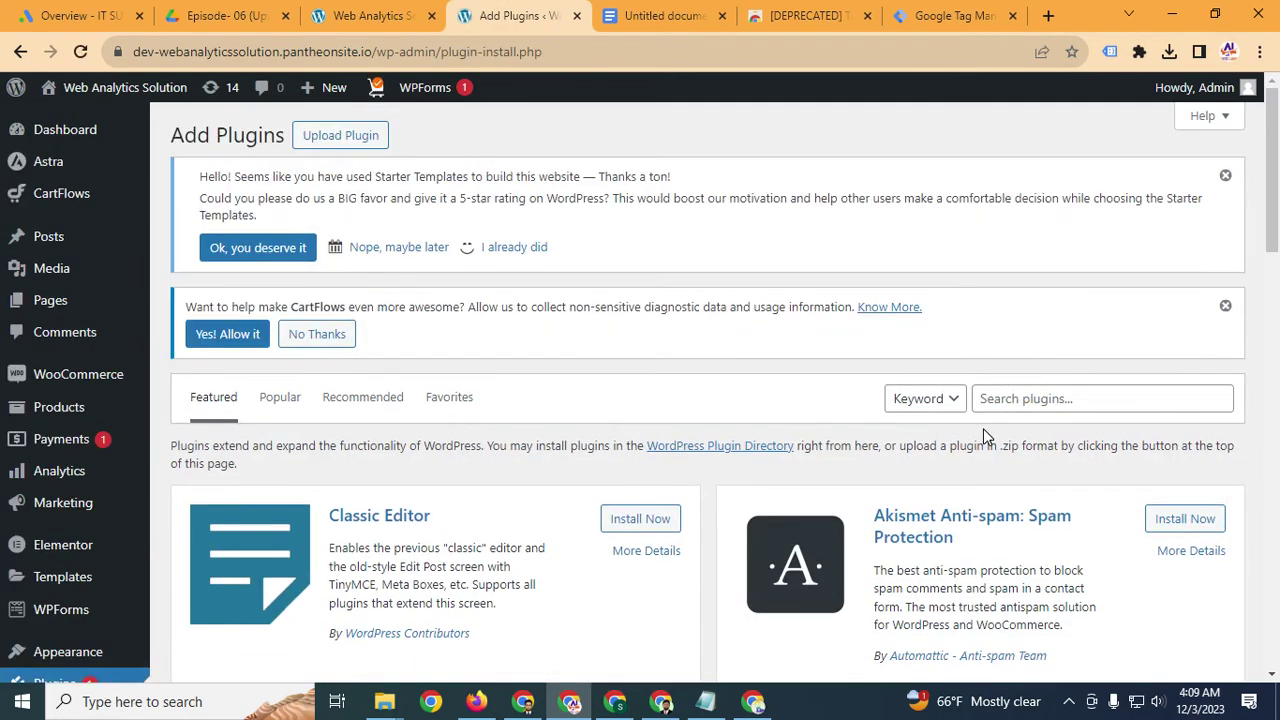
Search the plugin directory for gtm4wp, and install and activate the GTM4WP plugin
left_click(1016, 400)
type("g")
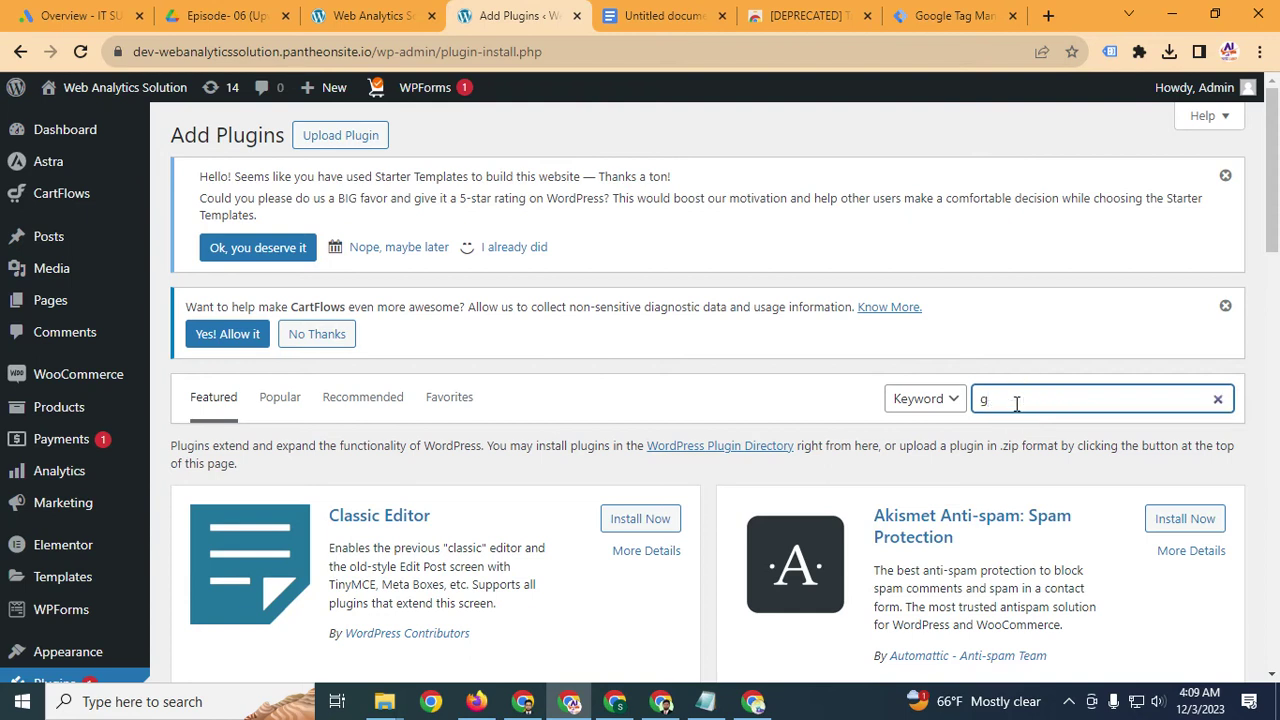
type("tm4wp")
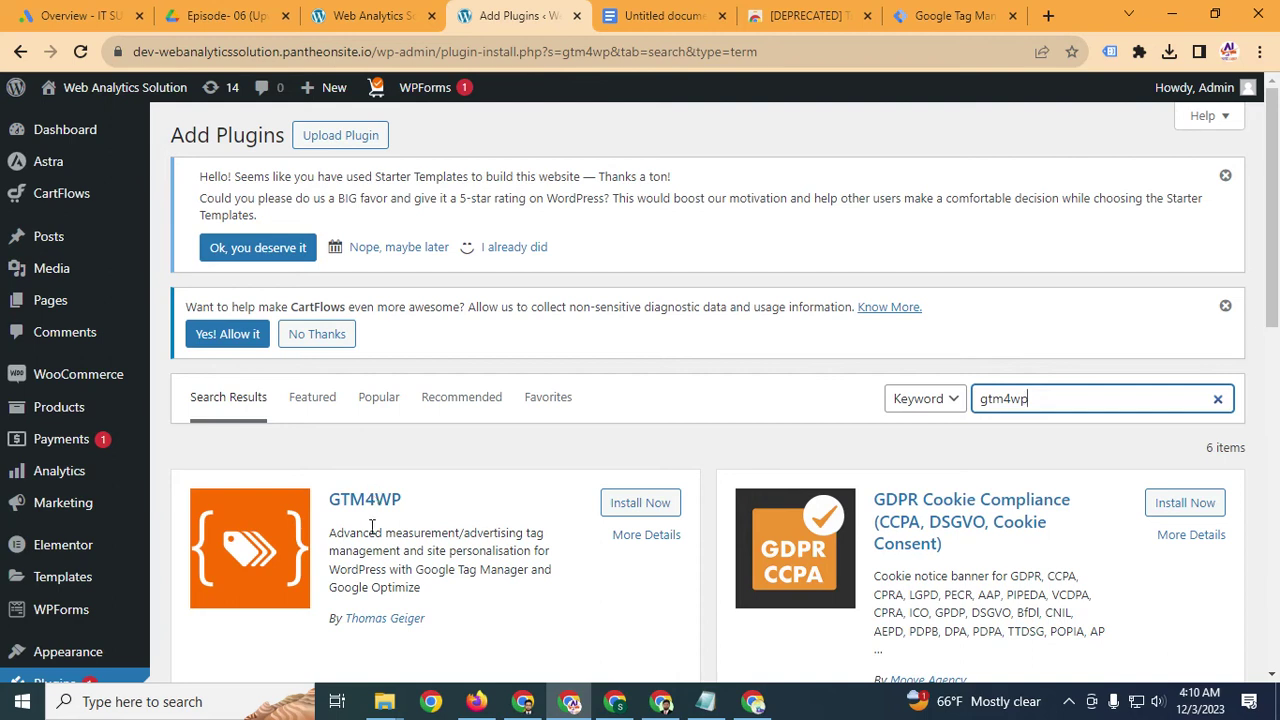
left_click(646, 515)
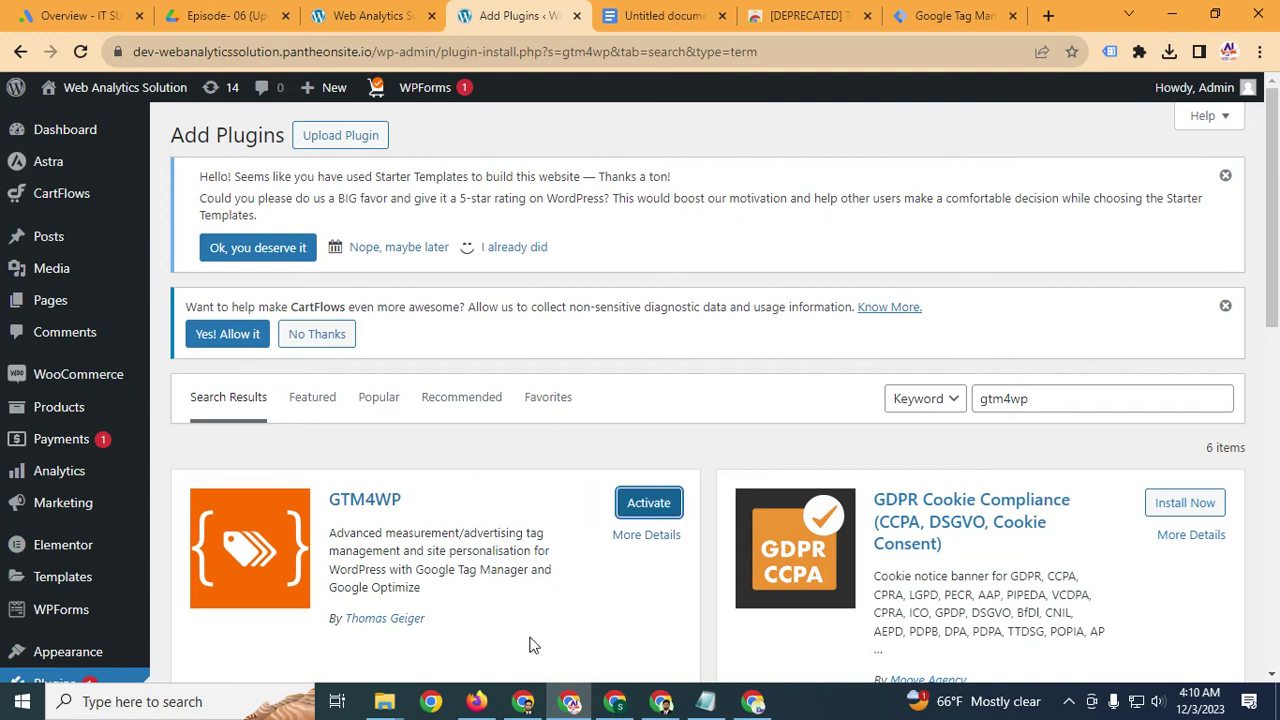
left_click(658, 505)
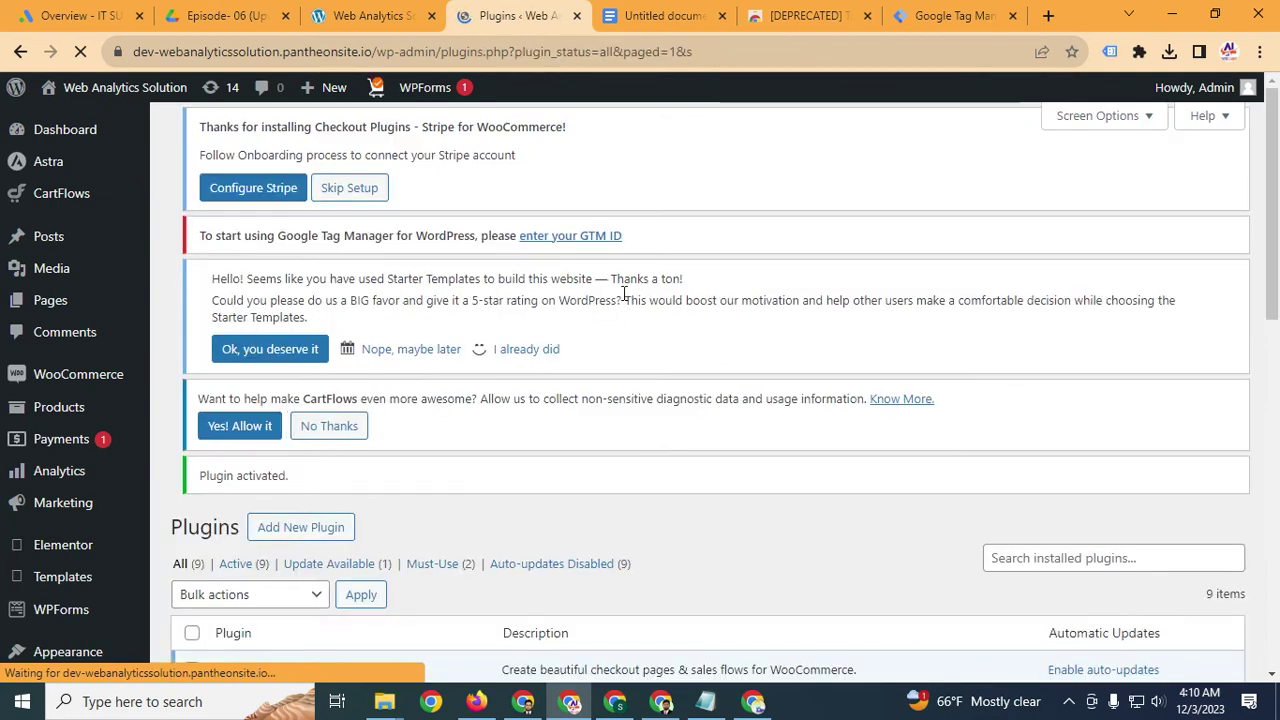
Look through the installed plugins for GTM4WP and open the Google Tag Manager settings page in WordPress
scroll(624, 293, "down", 6)
scroll(457, 414, "up", 3)
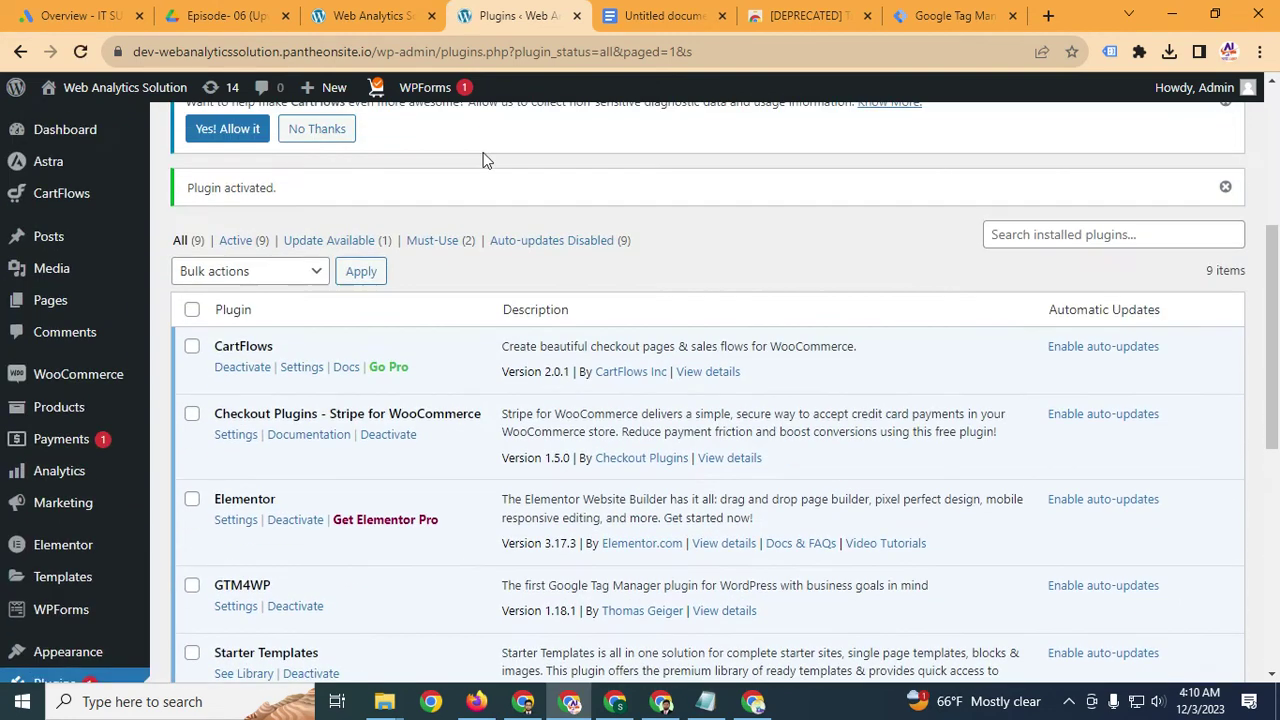
scroll(437, 434, "down", 1)
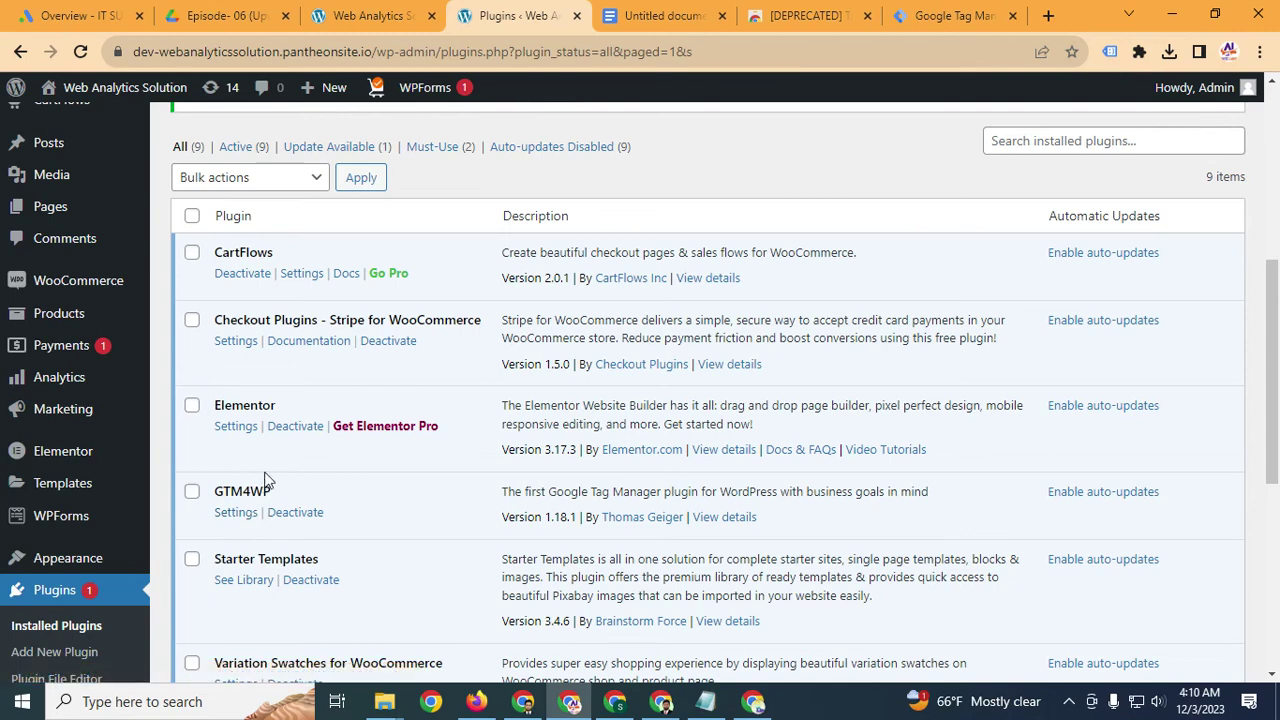
scroll(268, 483, "up", 4)
scroll(435, 389, "down", 4)
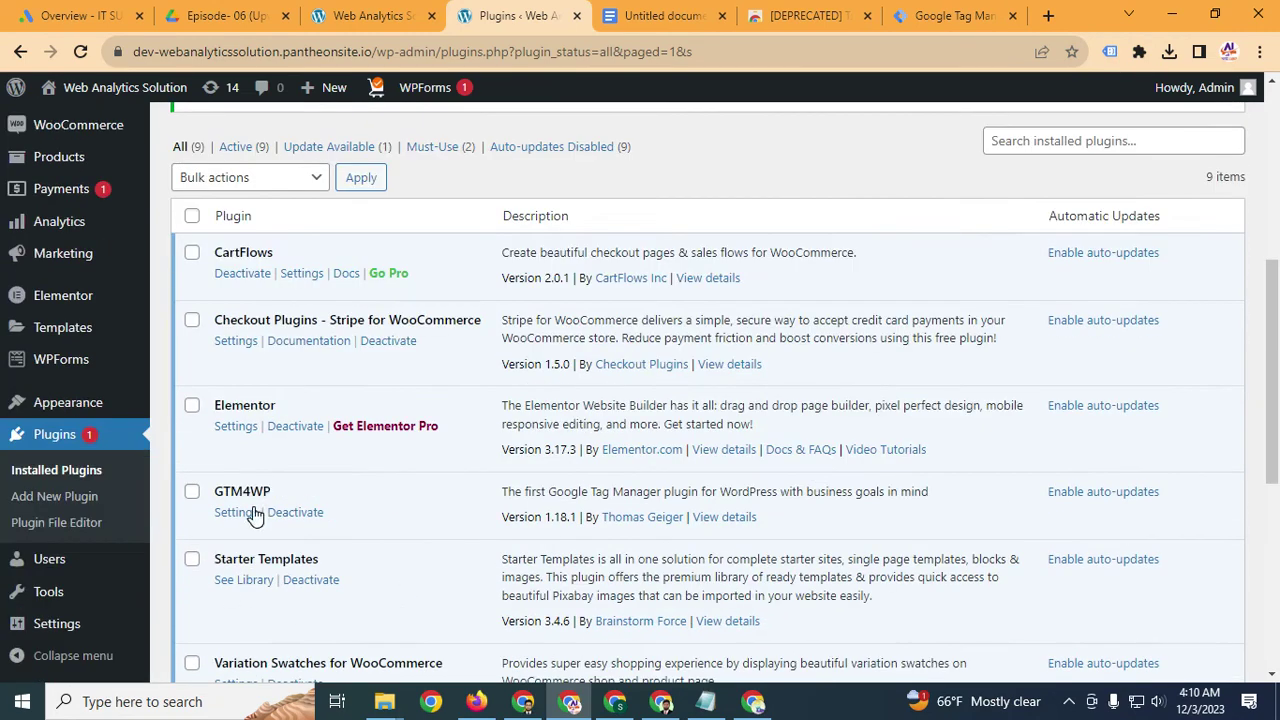
scroll(45, 470, "down", 5)
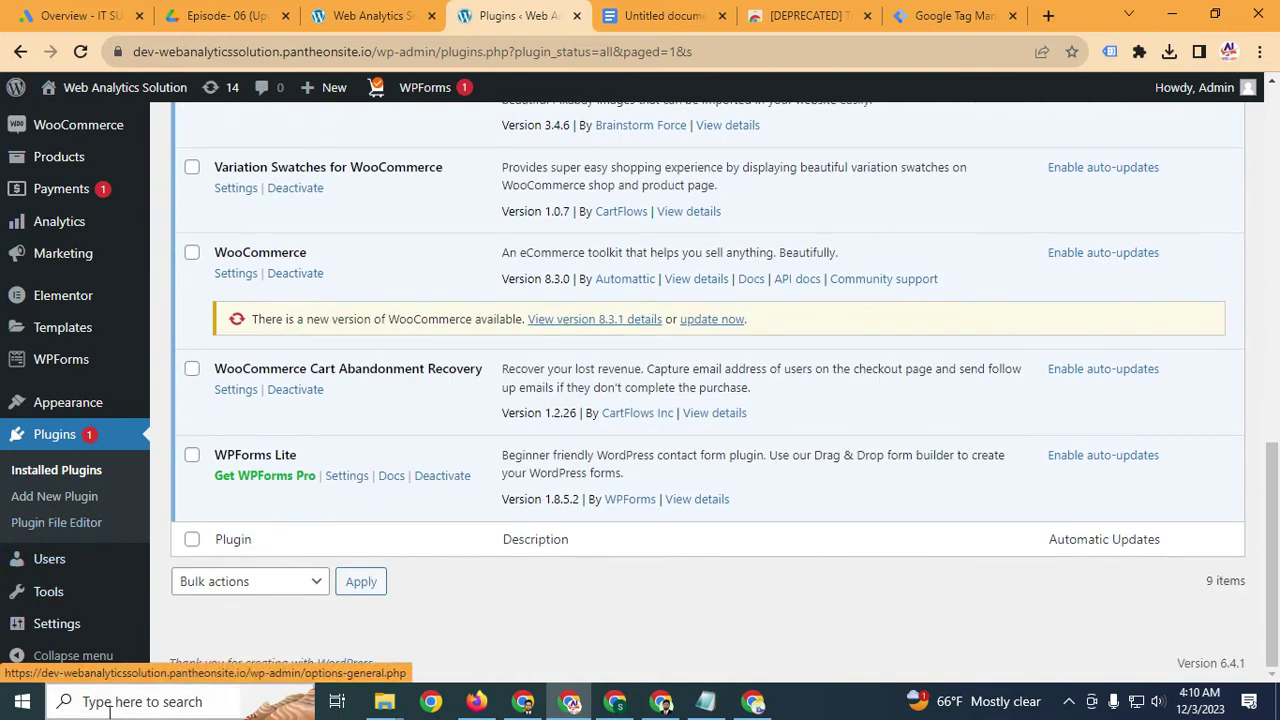
mouse_move(55, 628)
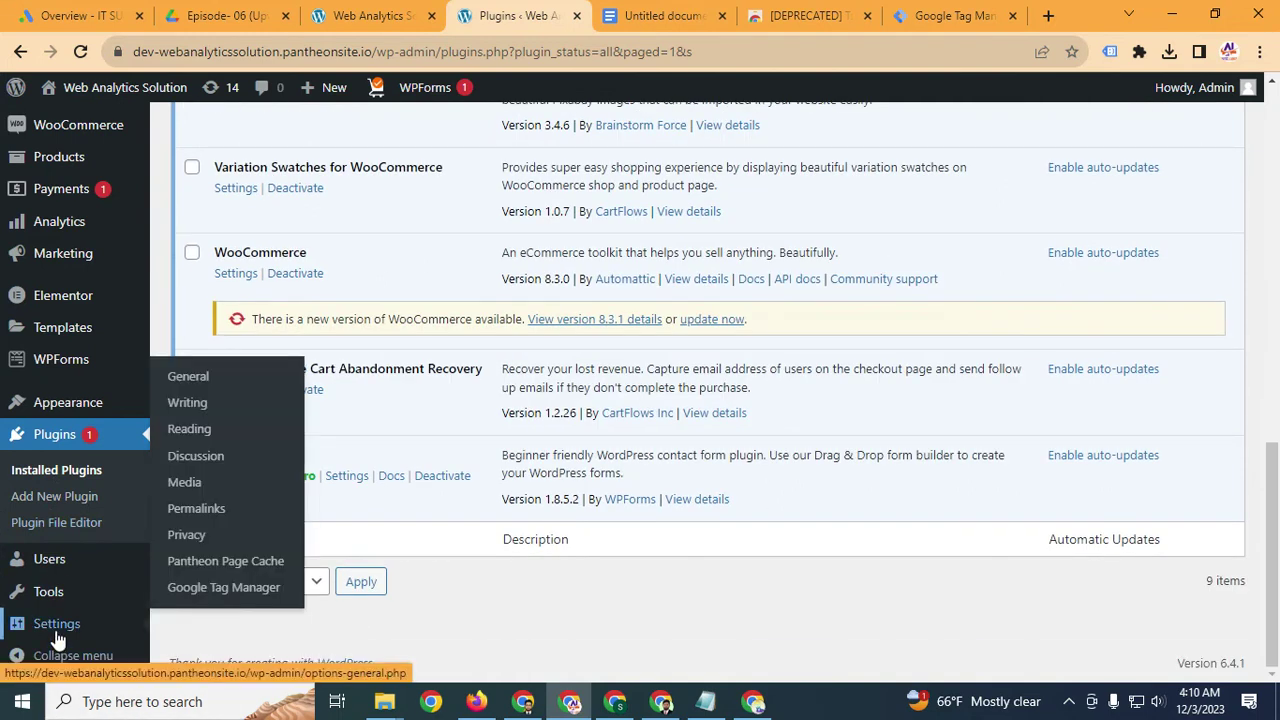
left_click(226, 590)
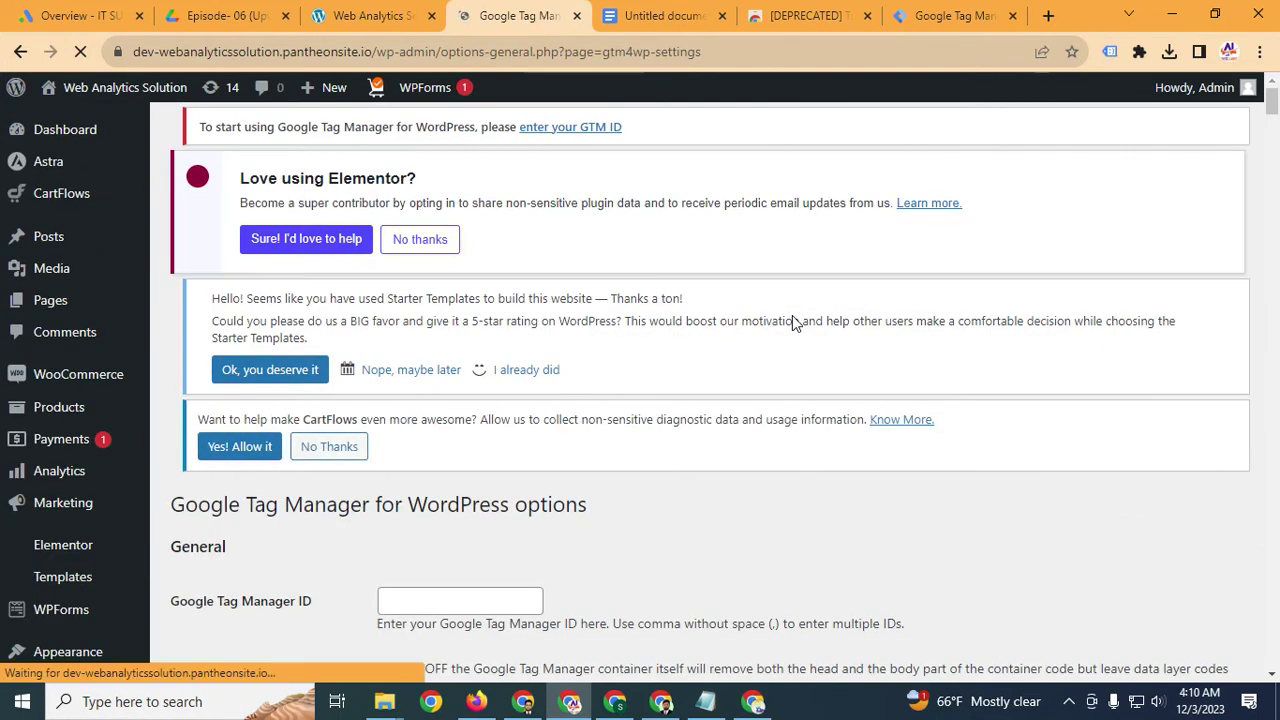
scroll(878, 335, "down", 2)
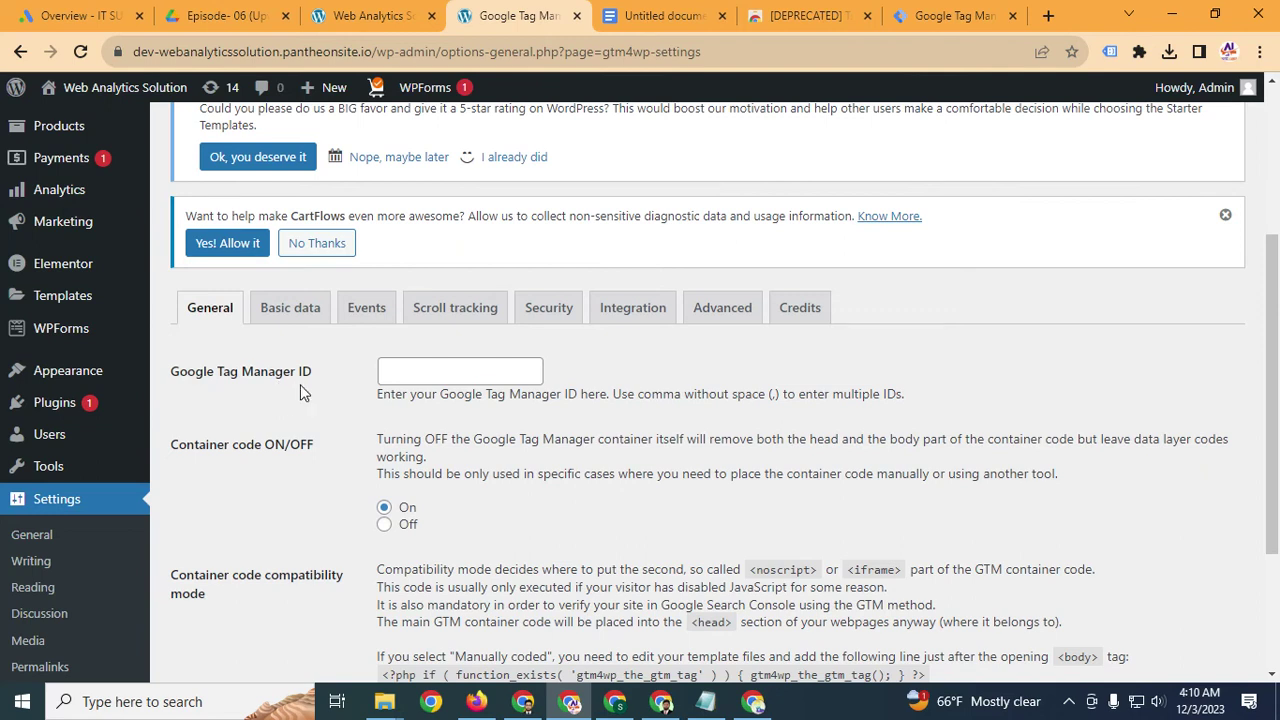
Copy the container ID from the Tag Manager installation code, enter GTM-T85S7C6T as the plugin's Google Tag Manager ID, and save the settings
left_click(405, 378)
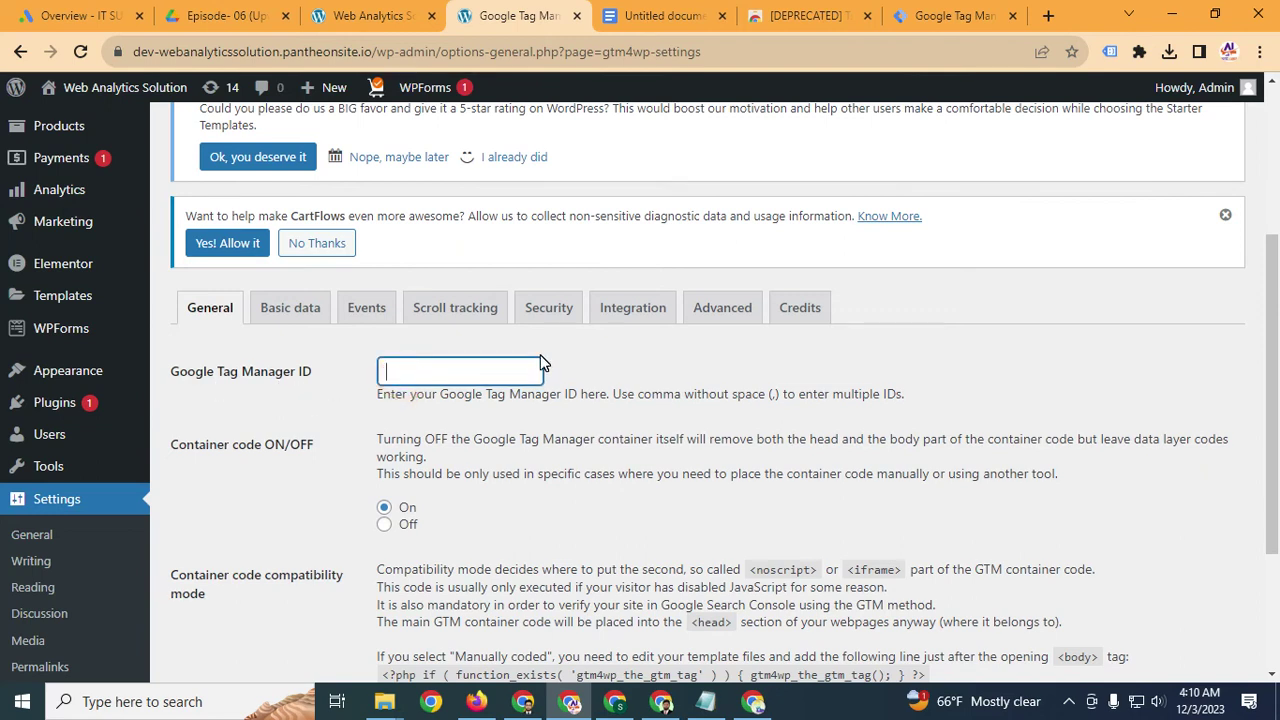
left_click(955, 15)
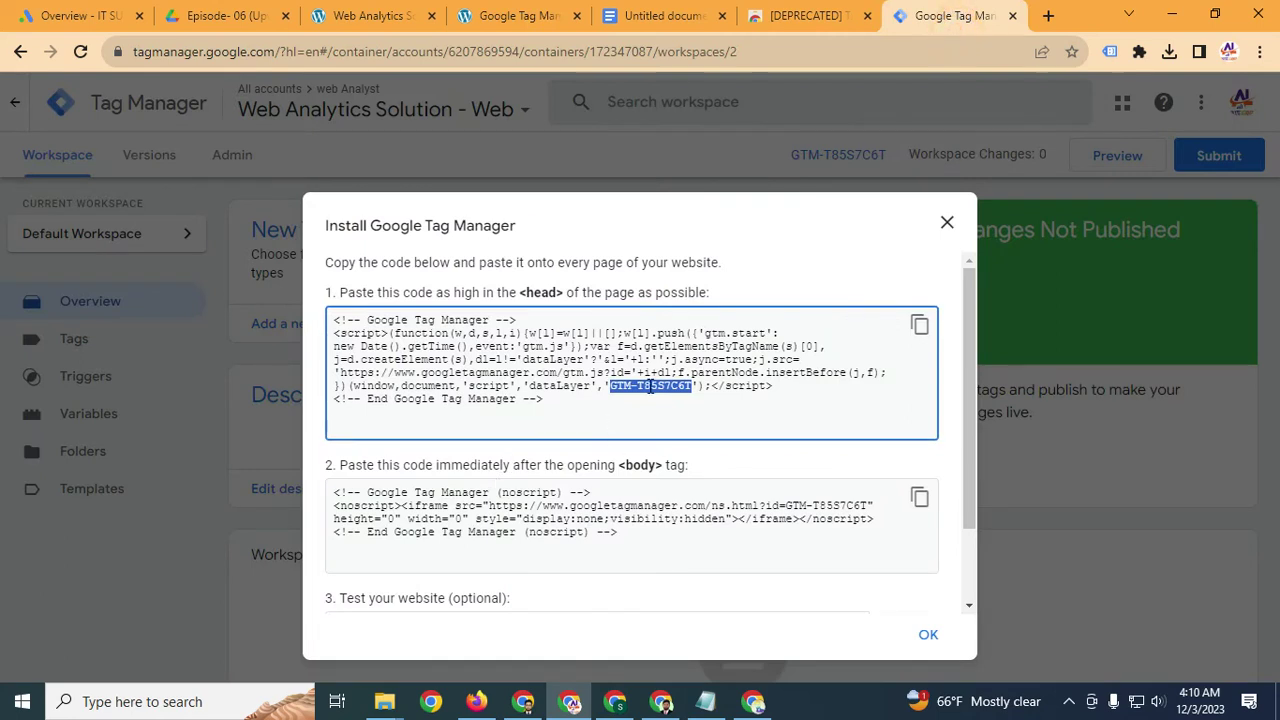
left_click(390, 15)
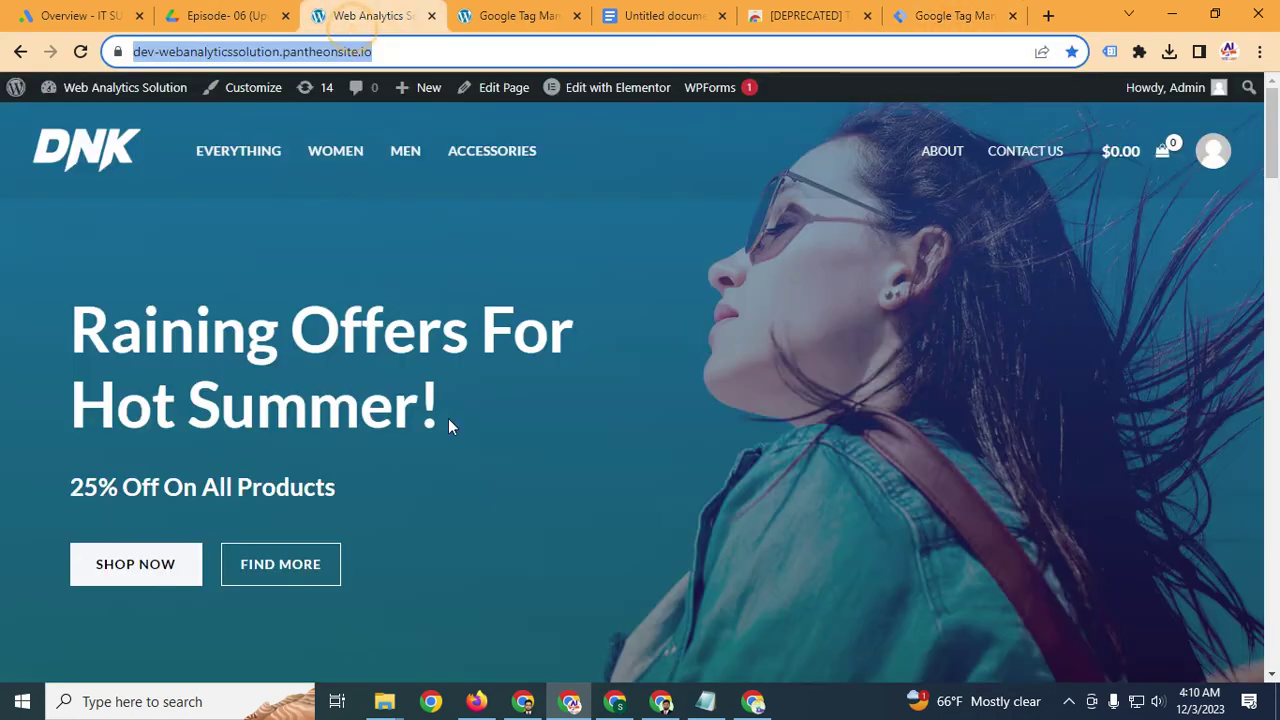
left_click(510, 15)
left_click(487, 368)
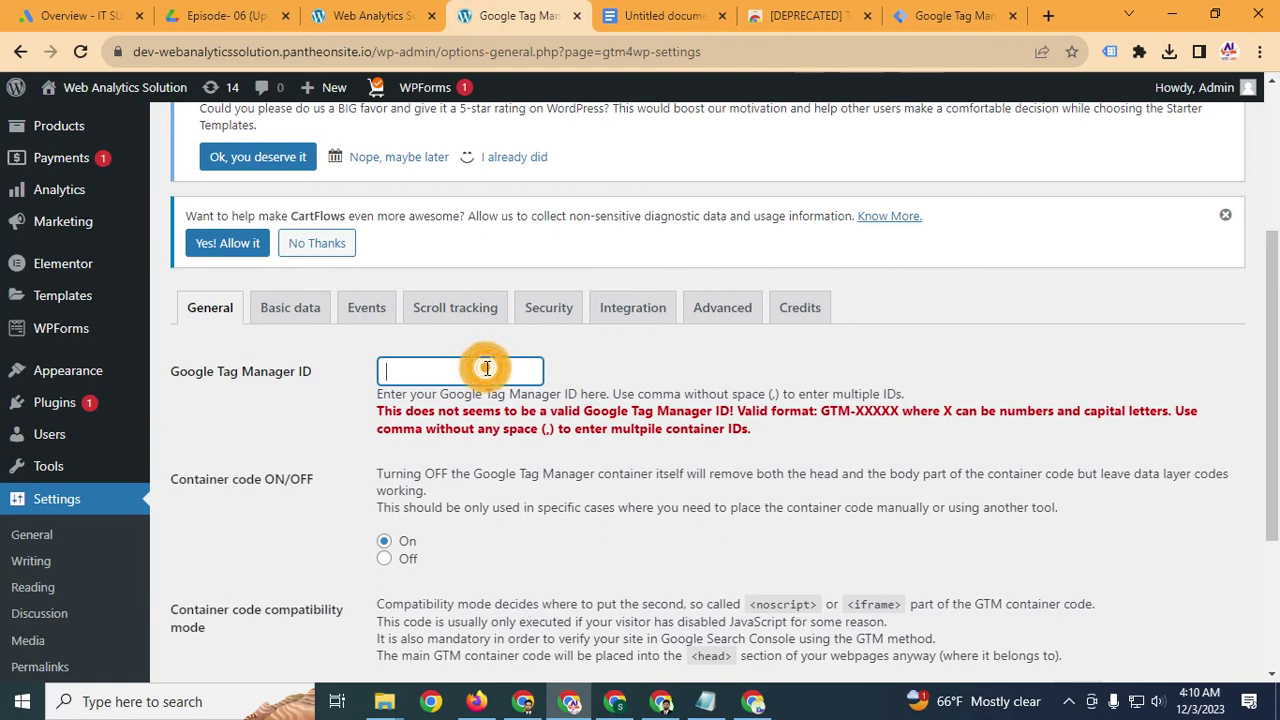
type("GTM-T85S7C6T")
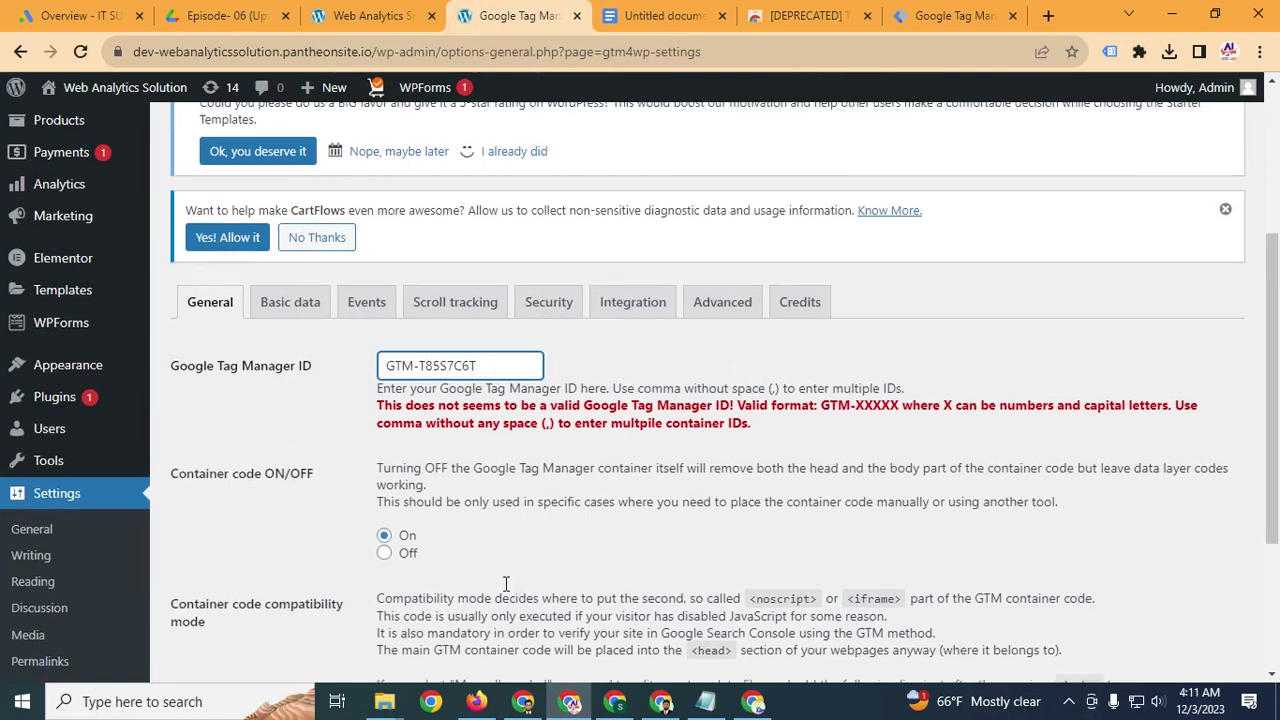
scroll(357, 514, "down", 3)
left_click(226, 590)
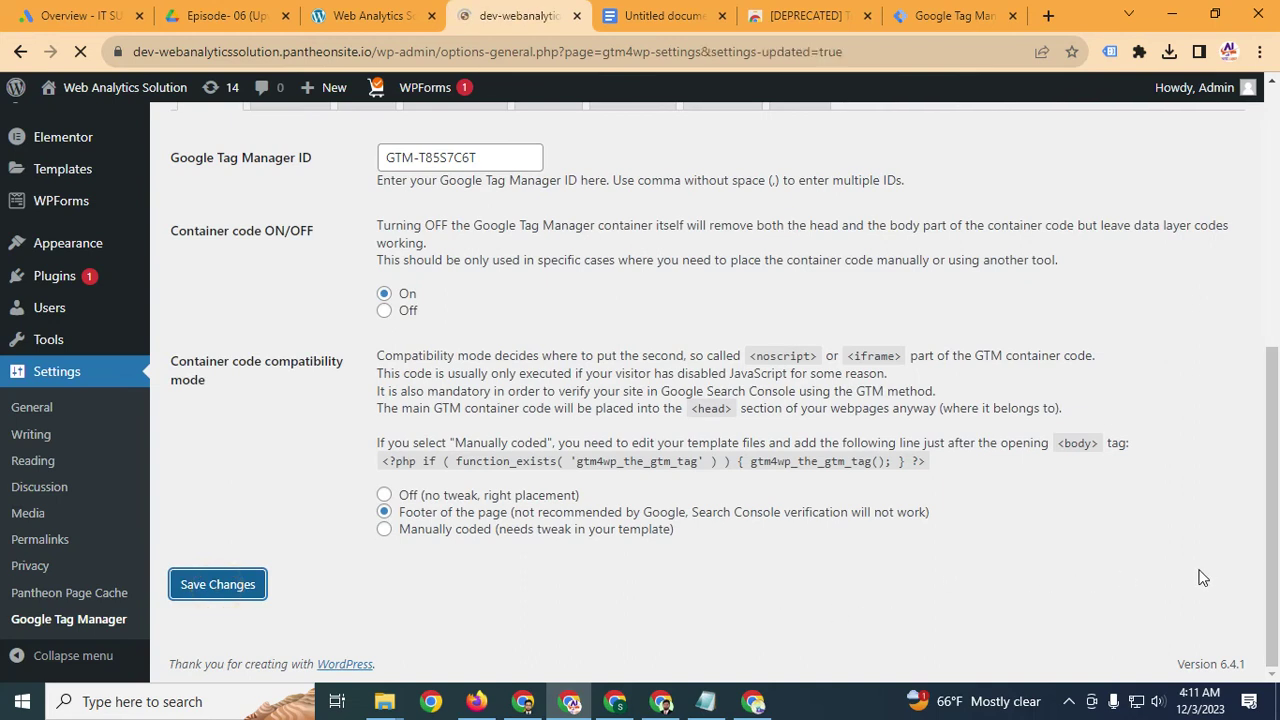
Set the plugin's container code to On and save the settings again
key("alt+Left")
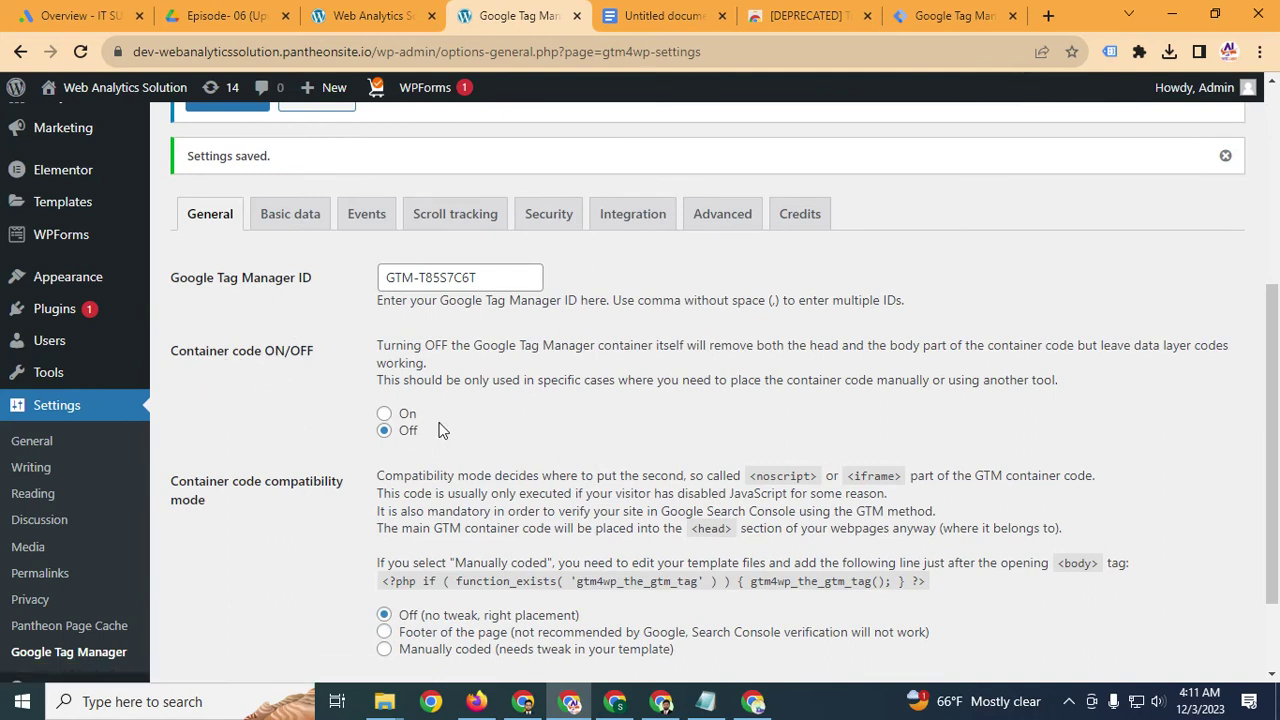
left_click(384, 413)
scroll(428, 470, "down", 2)
scroll(428, 467, "down", 1)
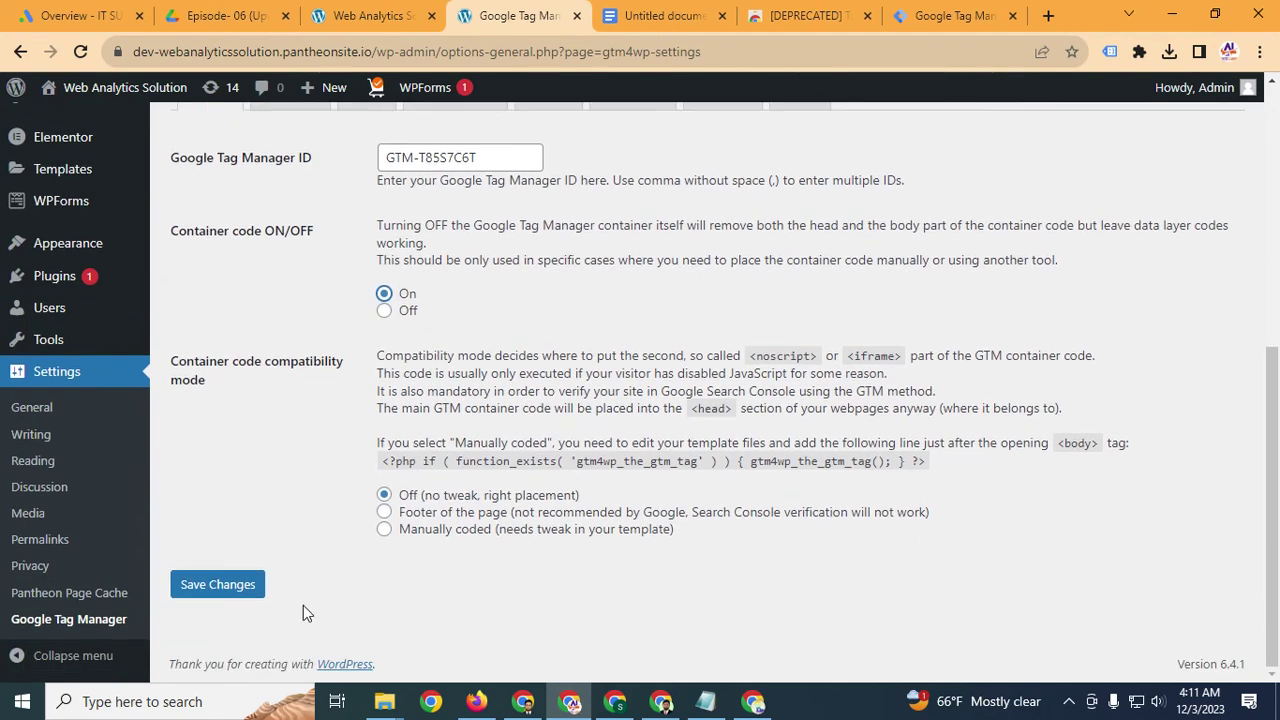
left_click(216, 588)
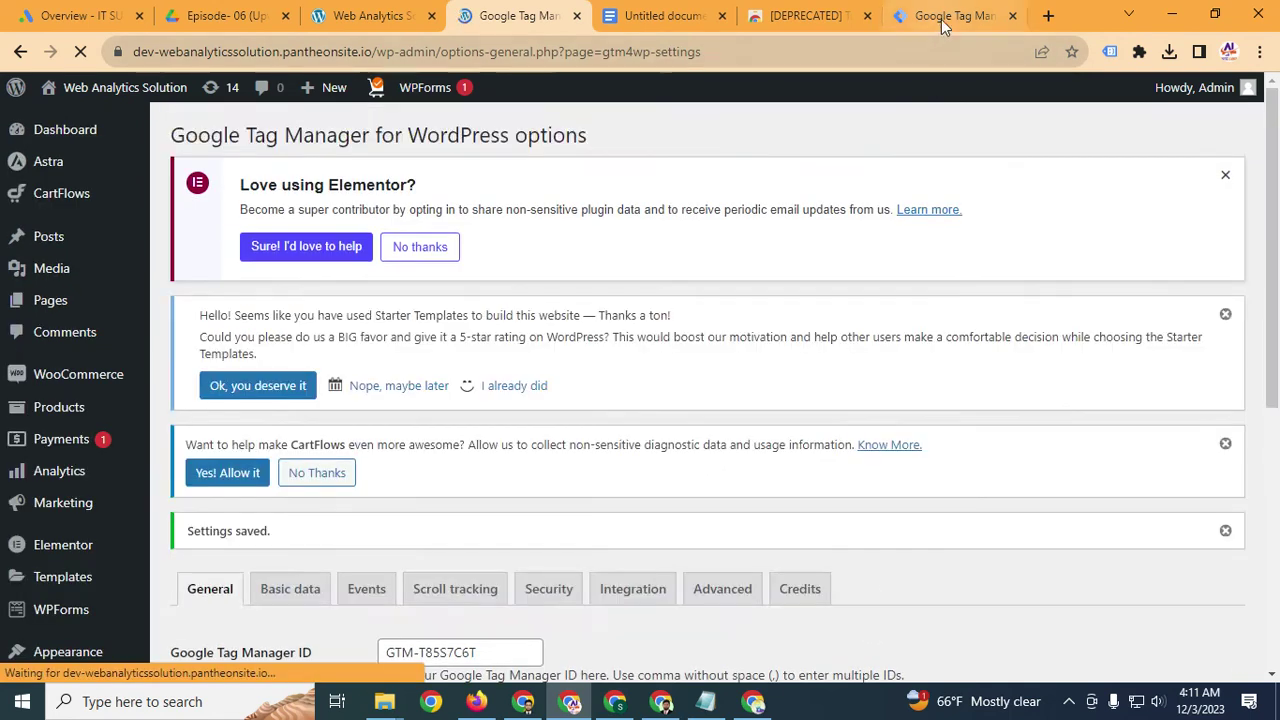
Return to Tag Manager, dismiss the installation instructions, and publish the container as a version named Setup
left_click(941, 19)
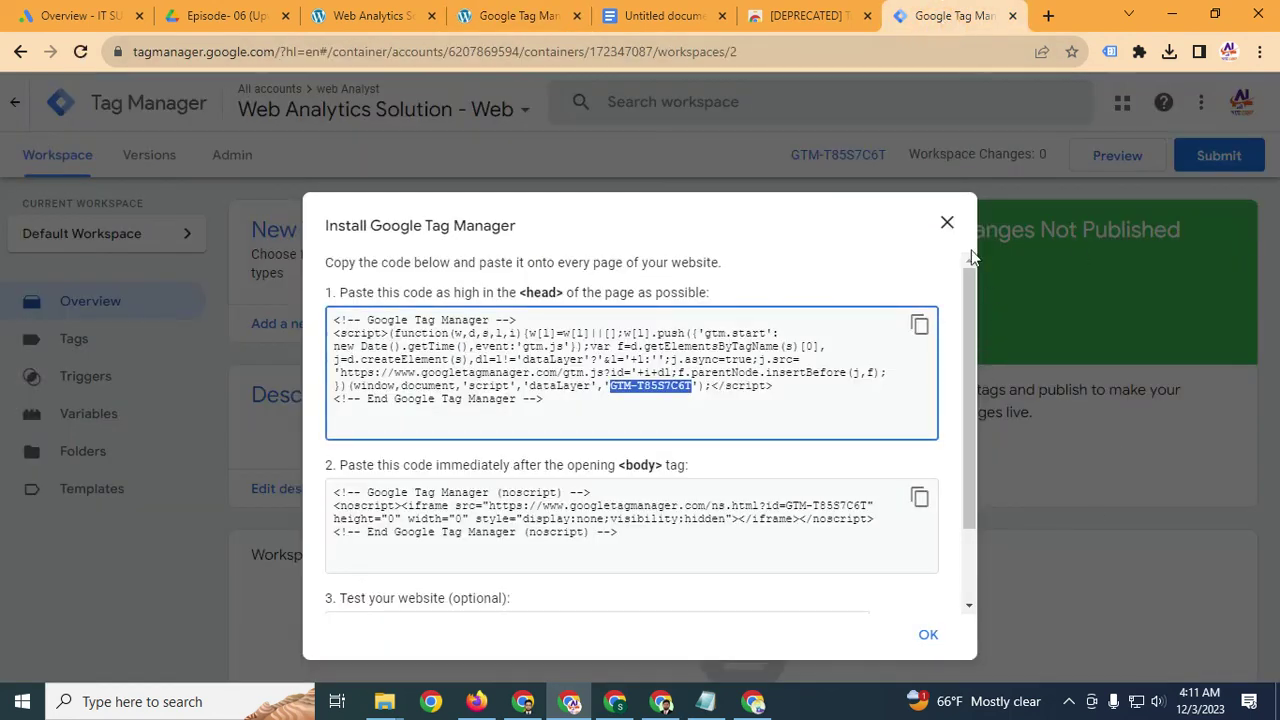
left_click(947, 222)
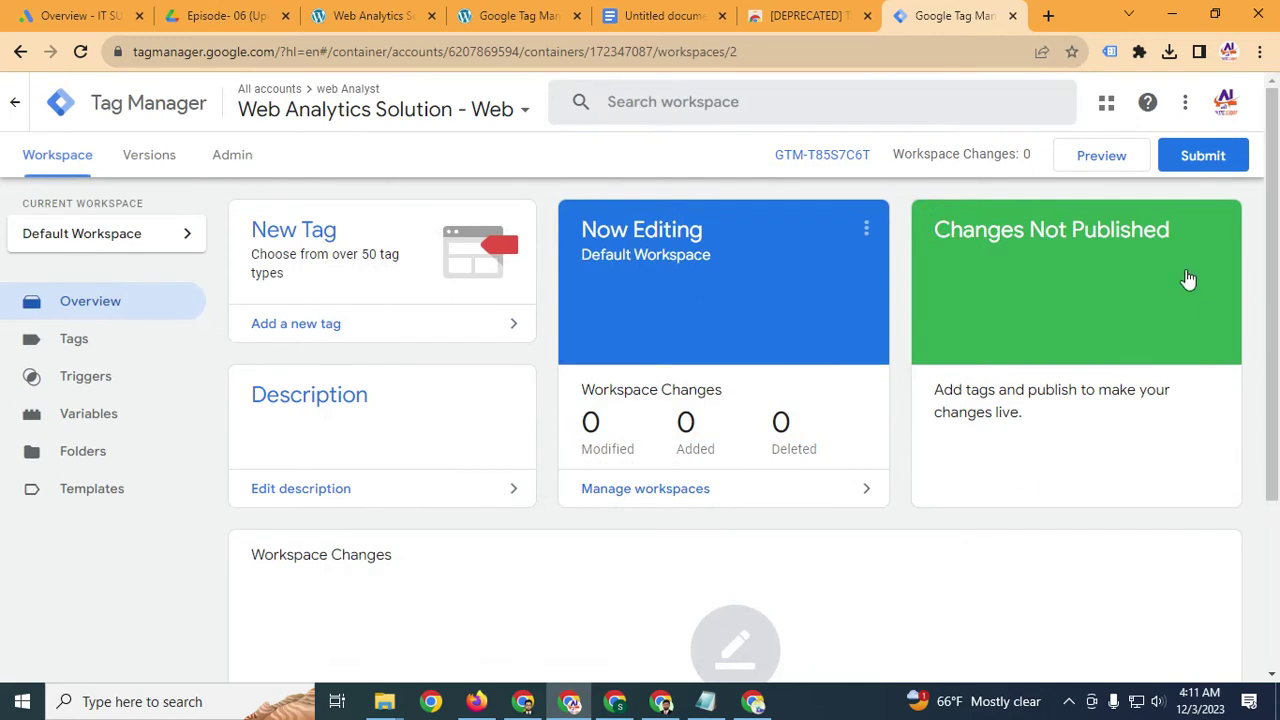
left_click(1208, 157)
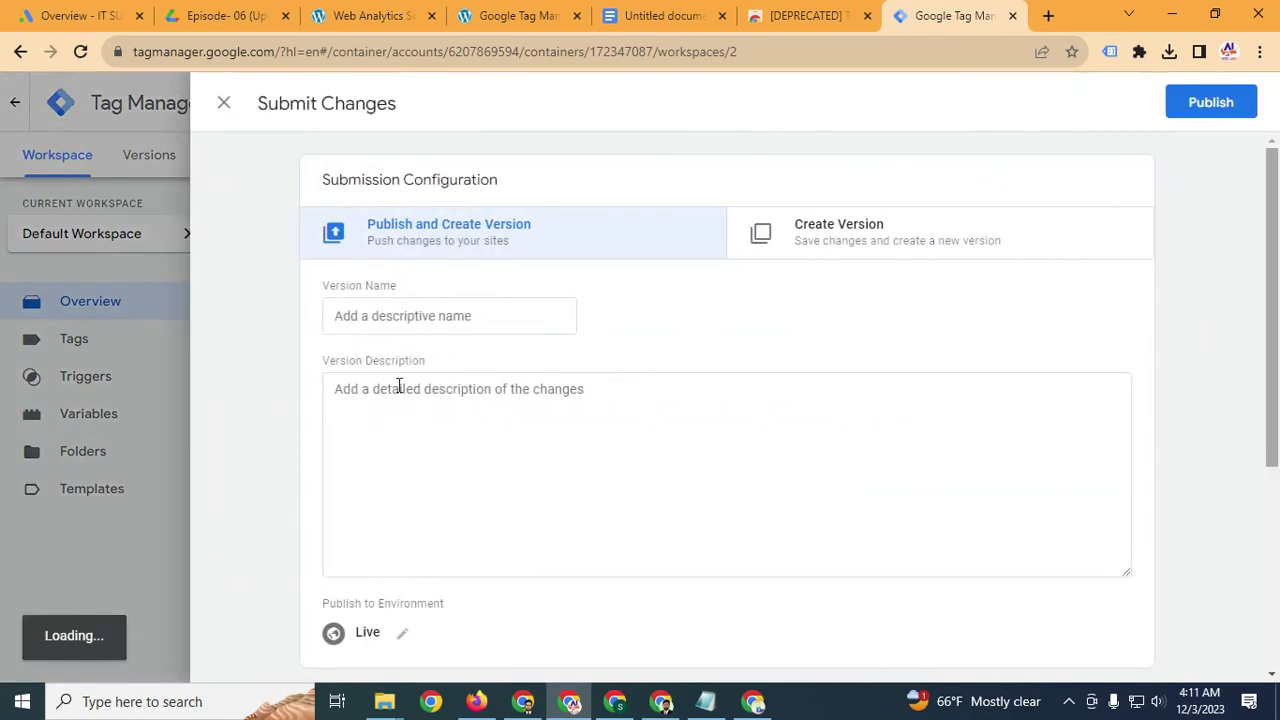
left_click(417, 318)
type("Setup")
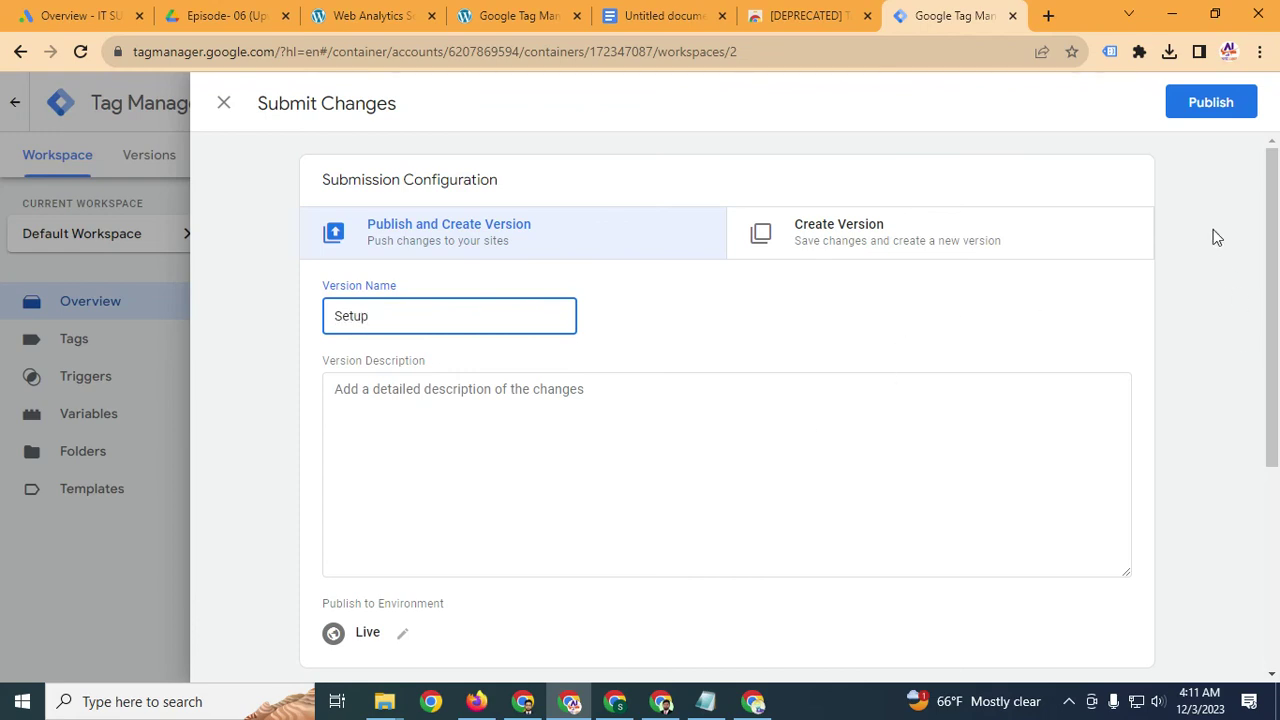
left_click(1211, 102)
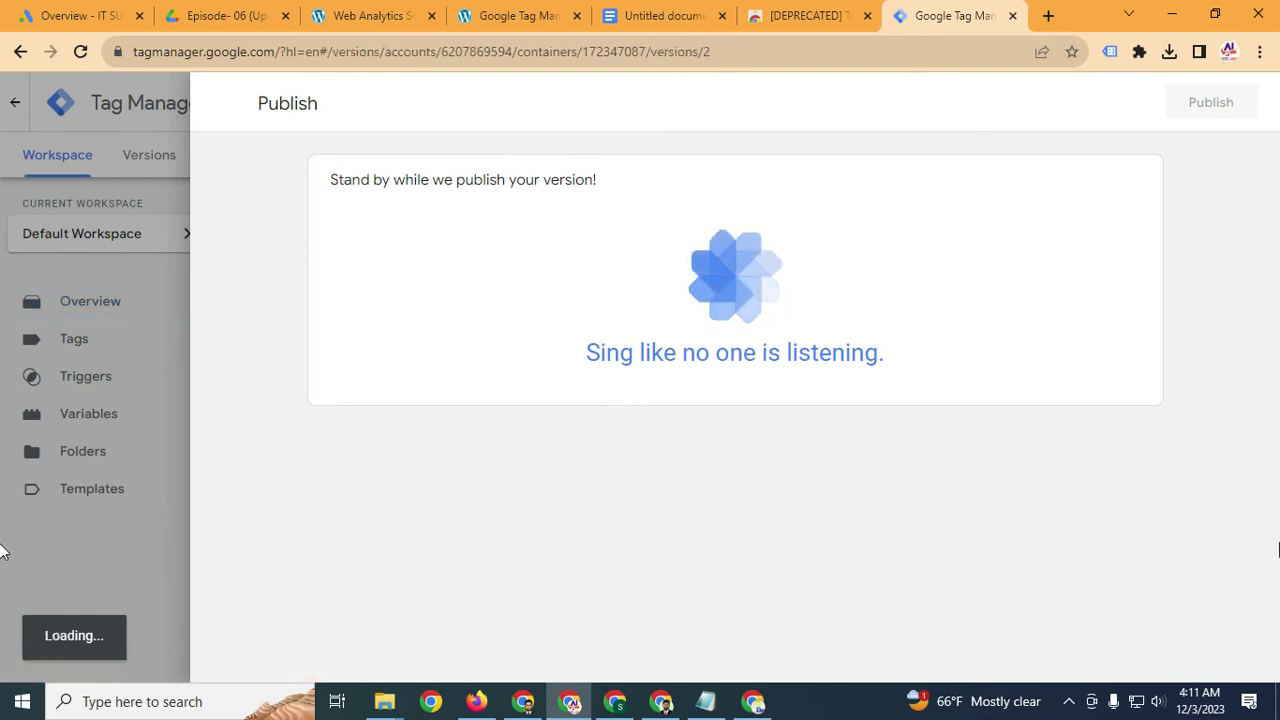
left_click(221, 113)
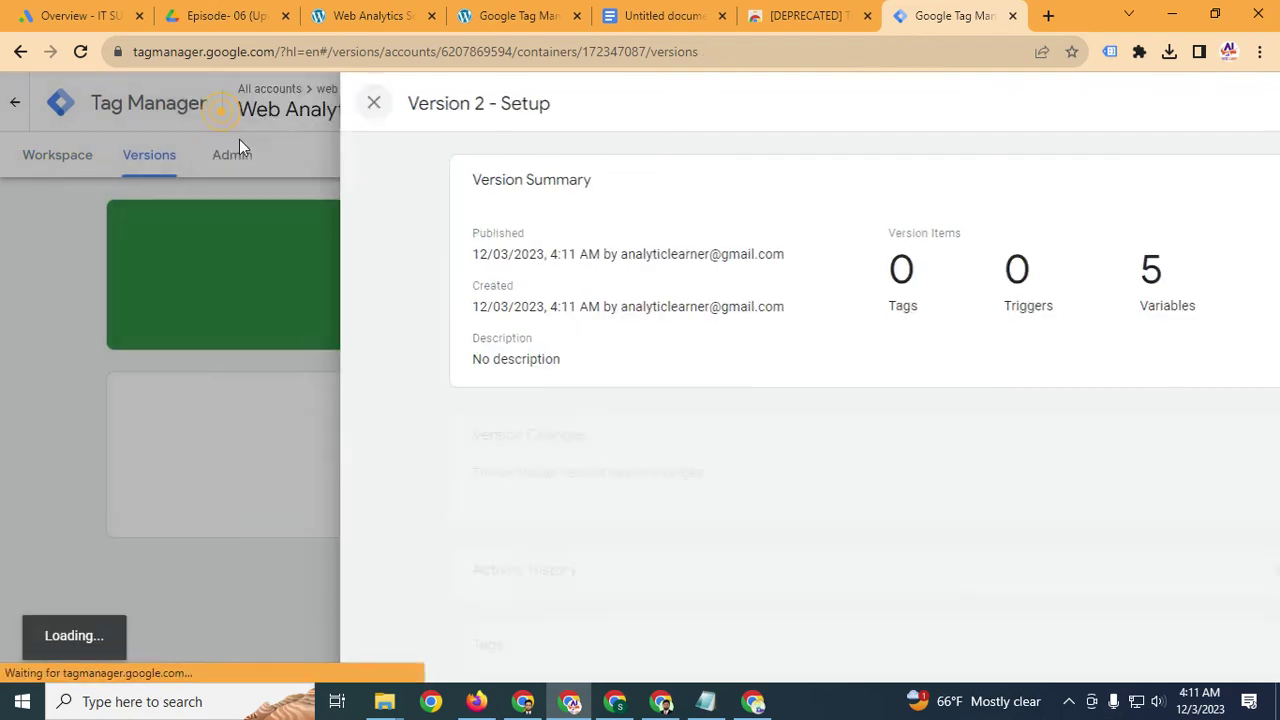
left_click(60, 158)
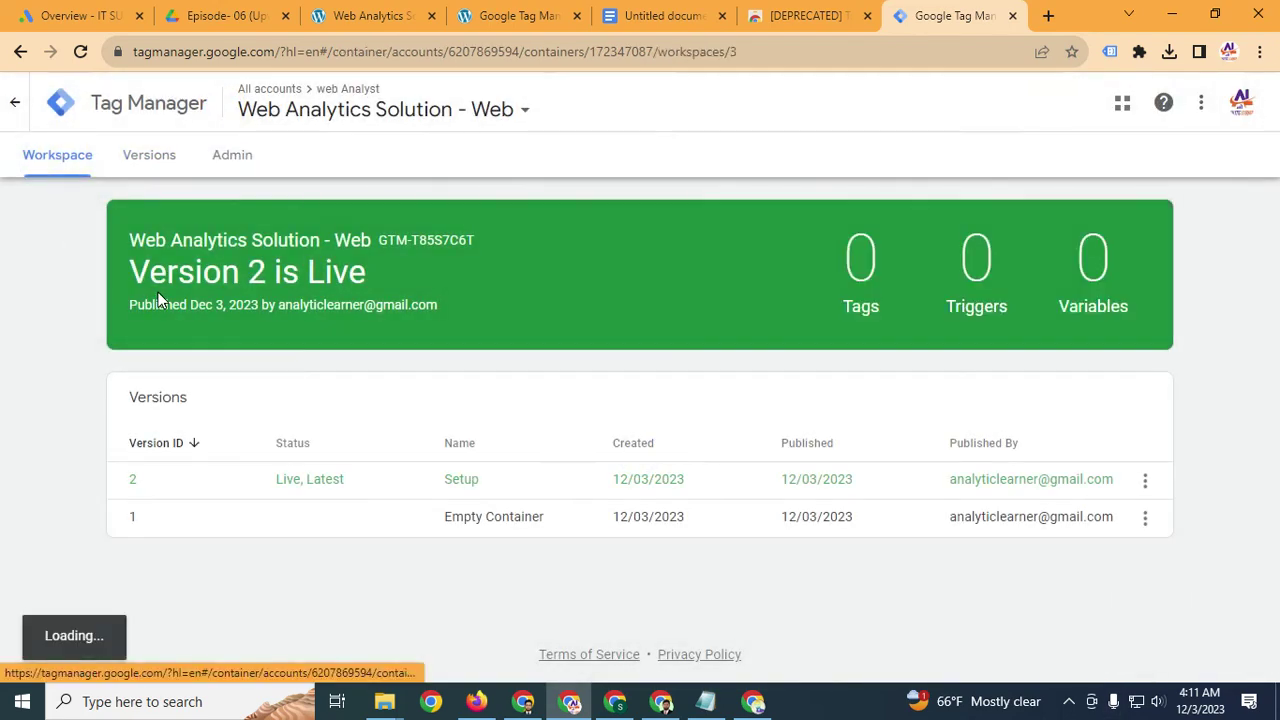
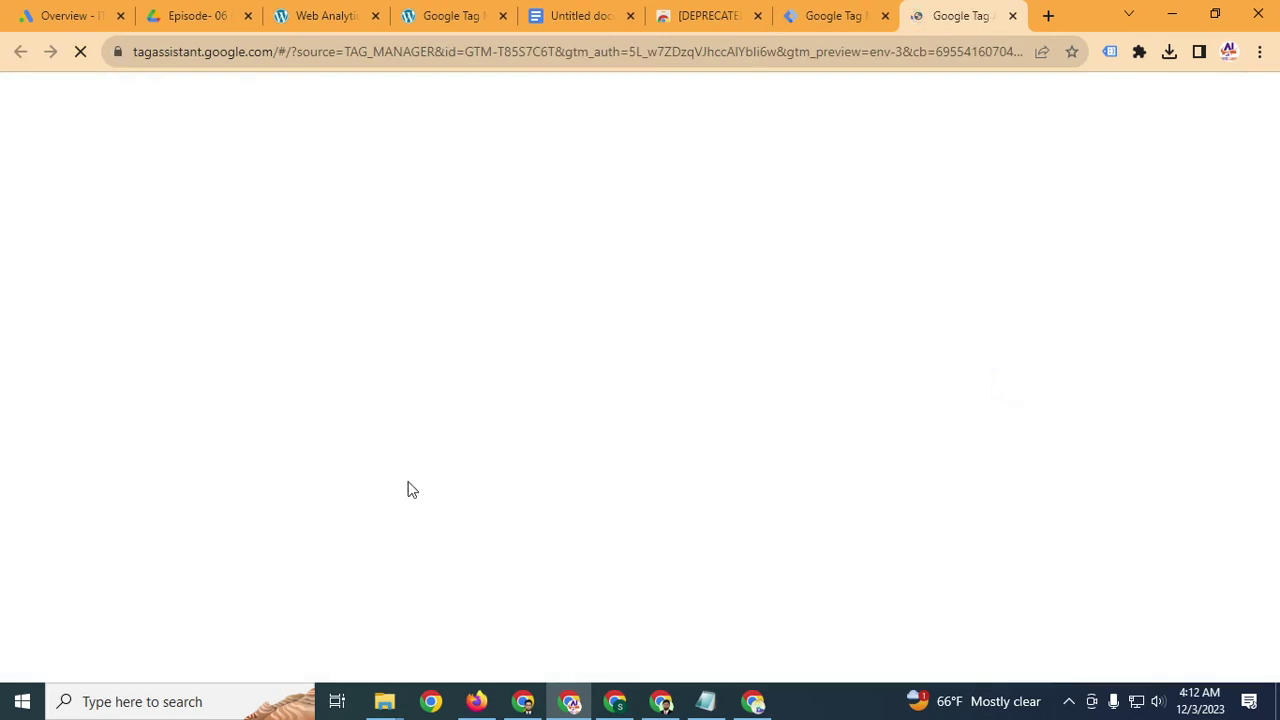
left_click(425, 538)
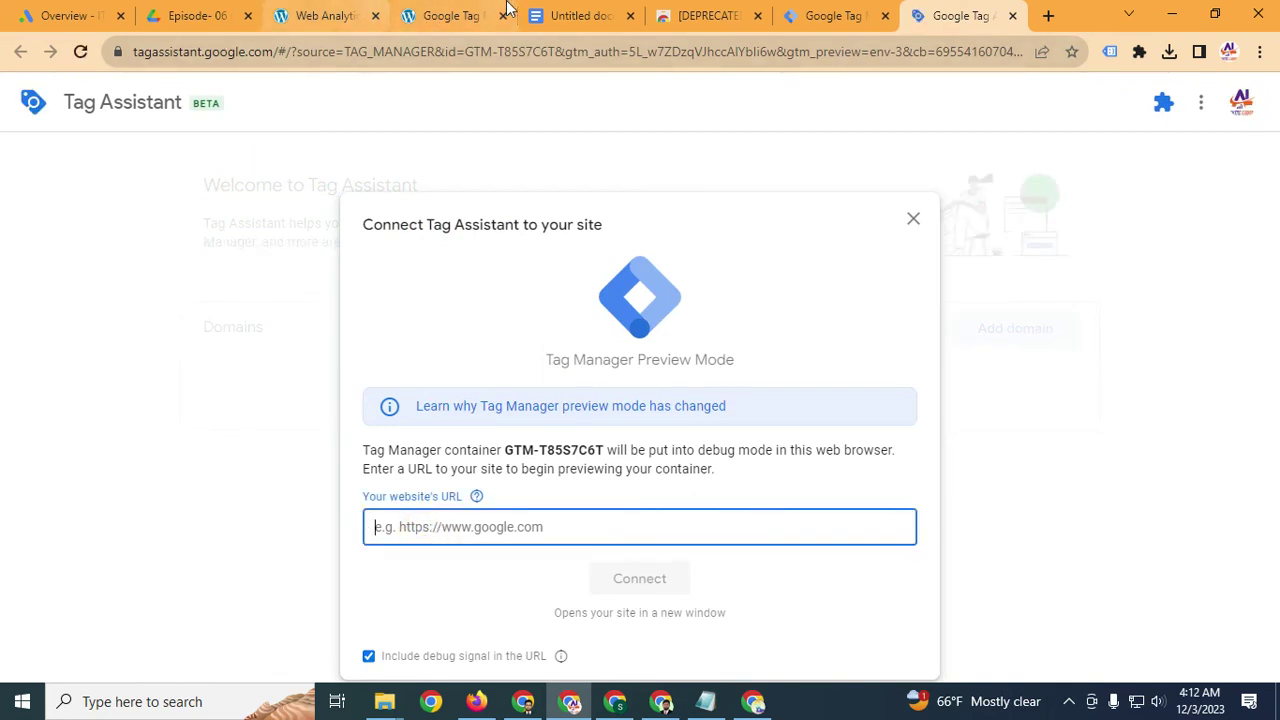
left_click(360, 14)
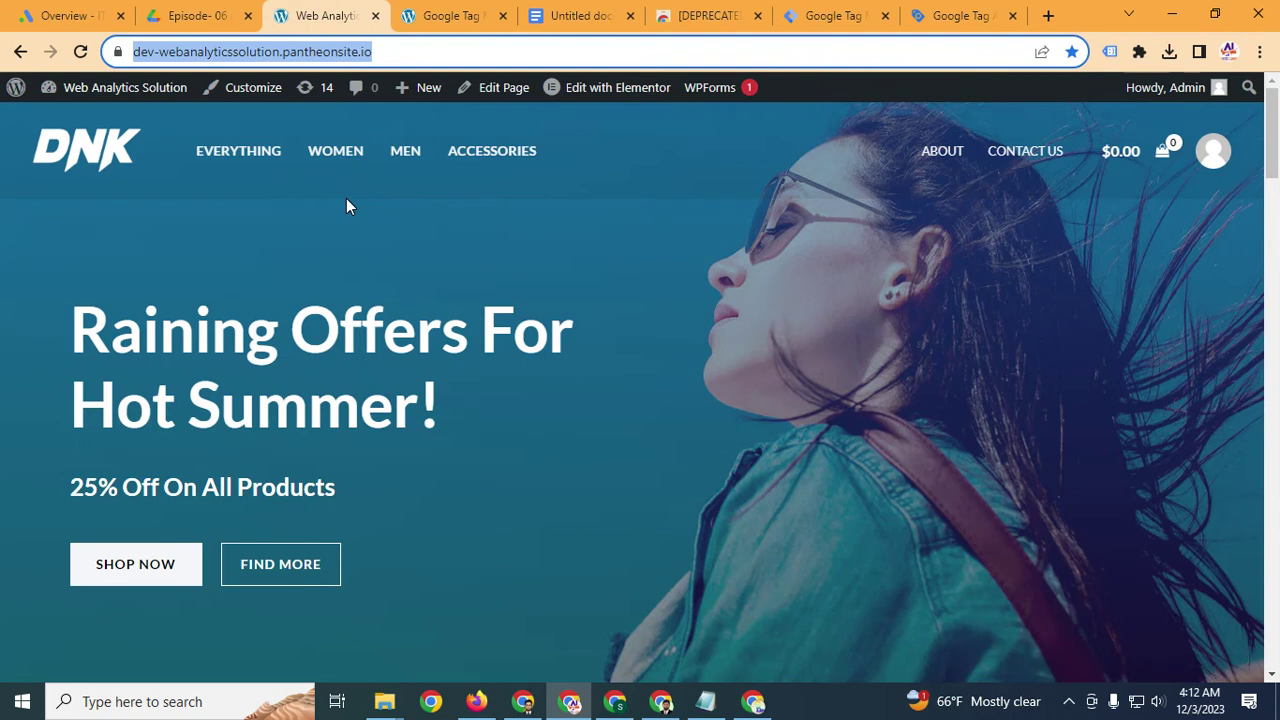
left_click(960, 15)
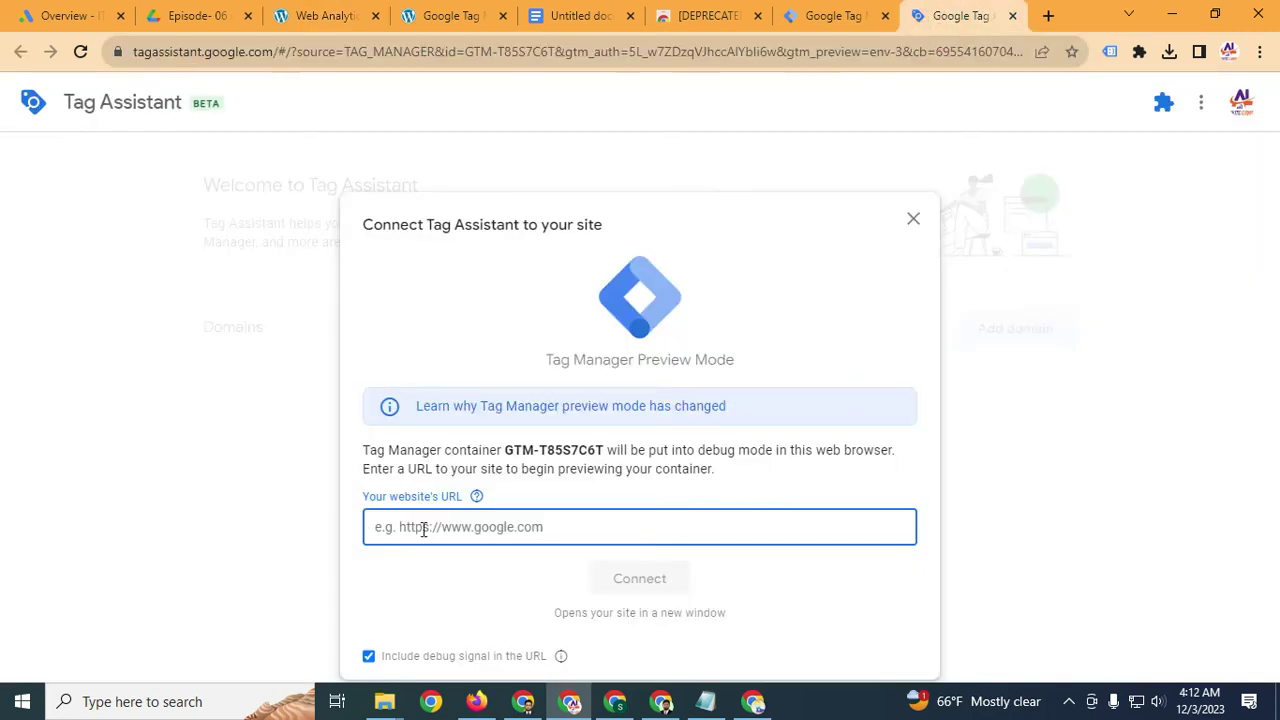
left_click(421, 530)
type("https://dev-webanalyticssolution.pantheonsite.io/")
left_click(665, 588)
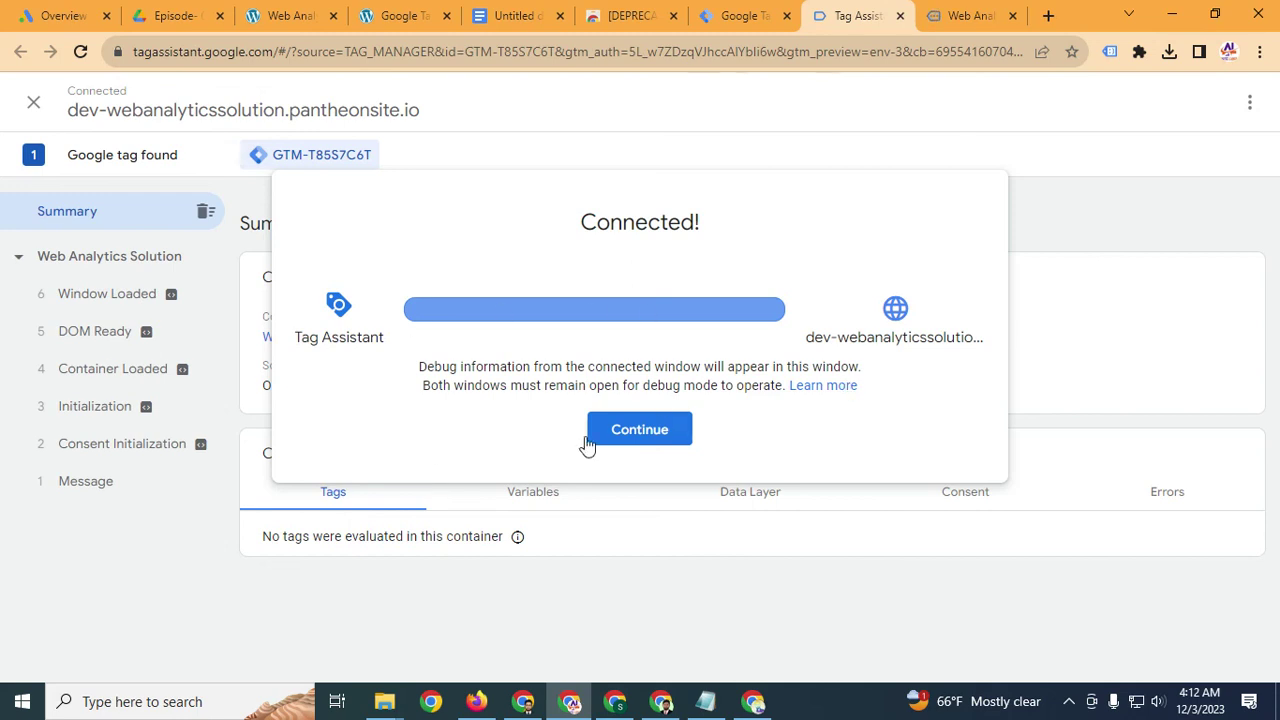
left_click(639, 429)
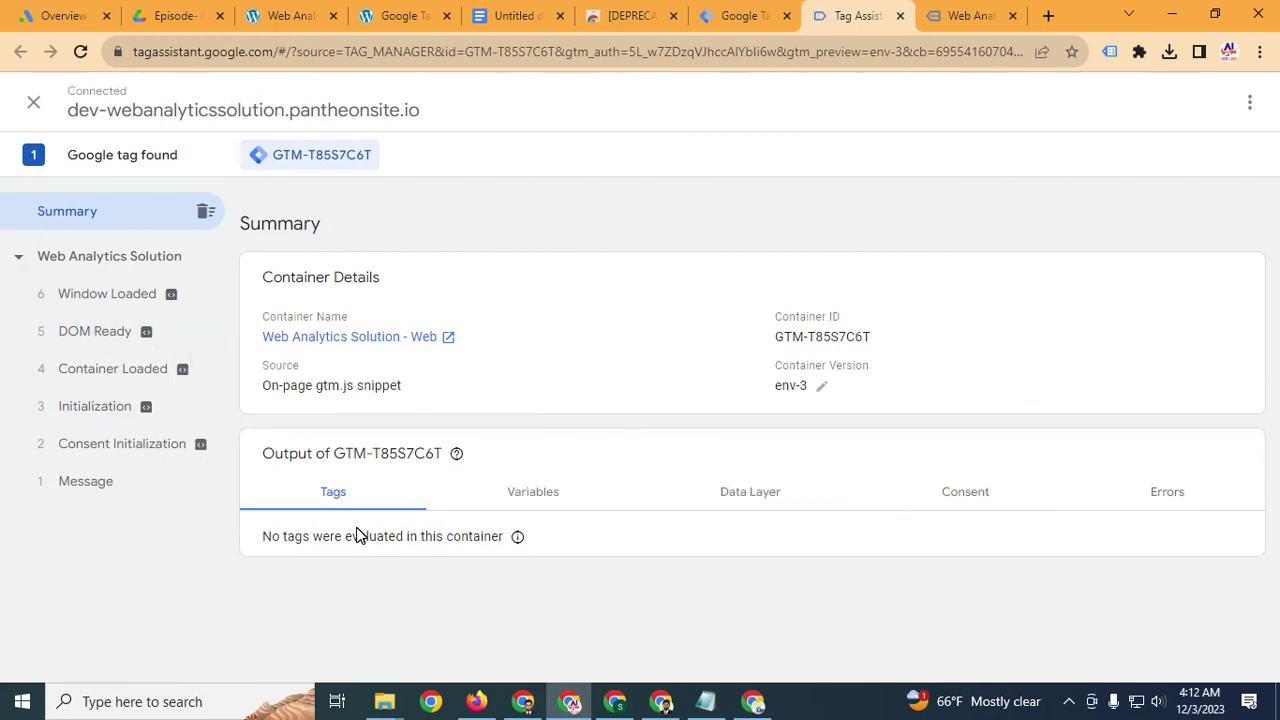
Enable Tag Assistant Legacy on the connected site and reload it to check its tags, and return to the Tag Manager workspace
left_click(968, 15)
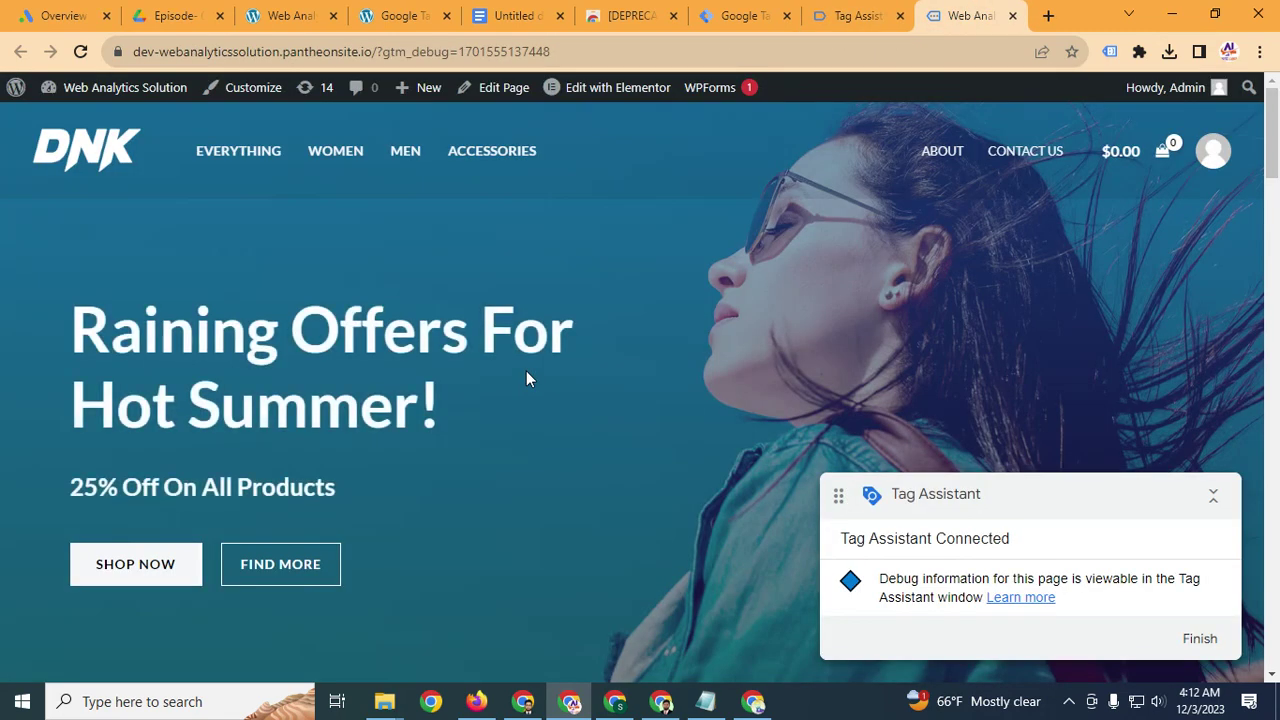
left_click(1110, 51)
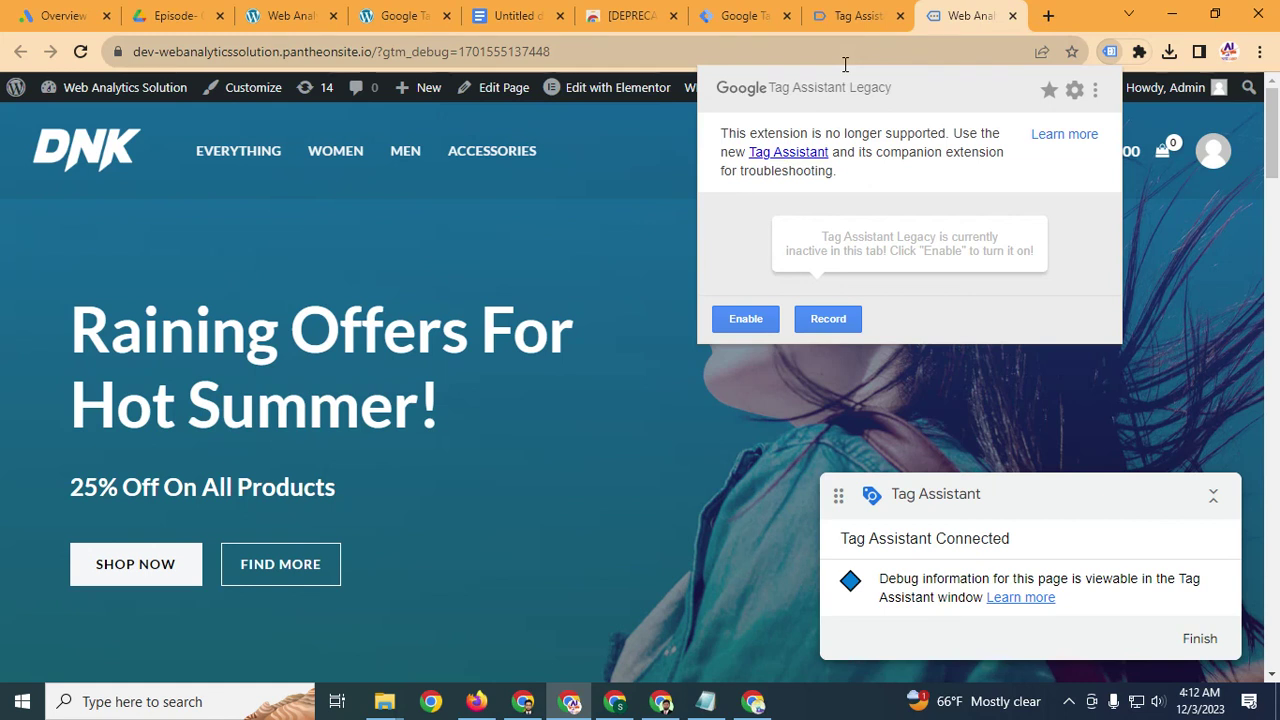
left_click(748, 320)
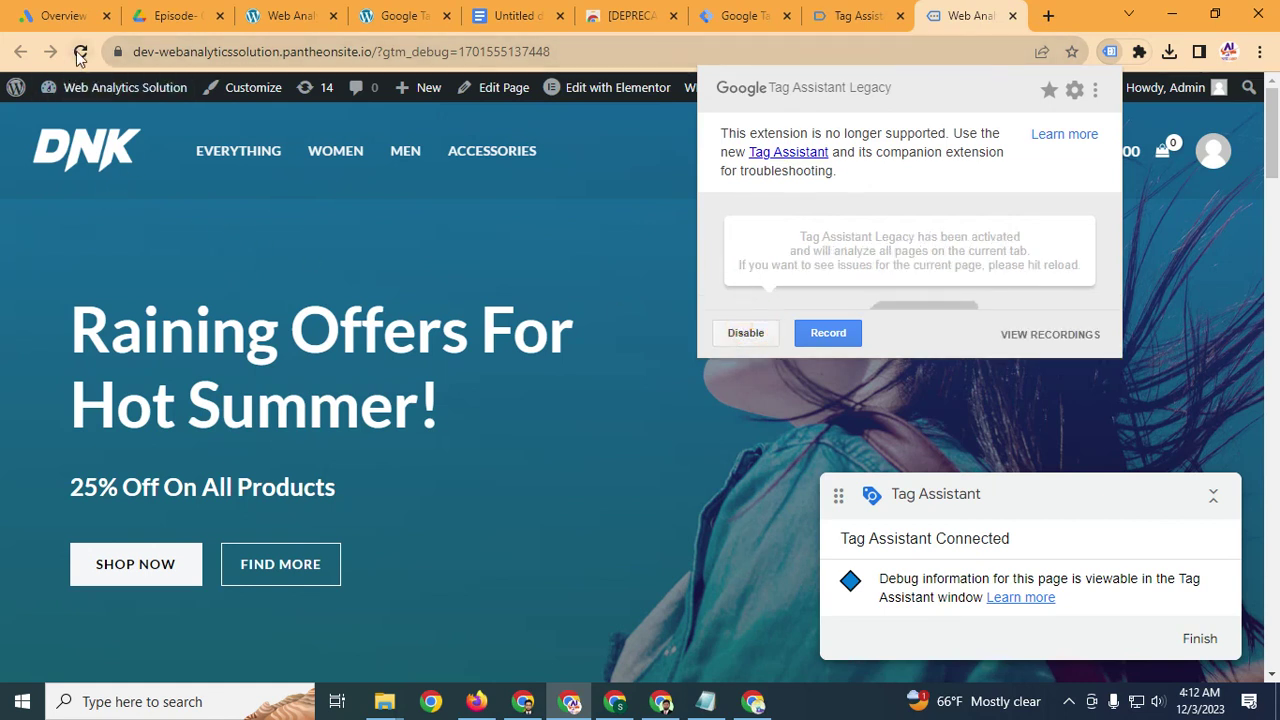
left_click(80, 51)
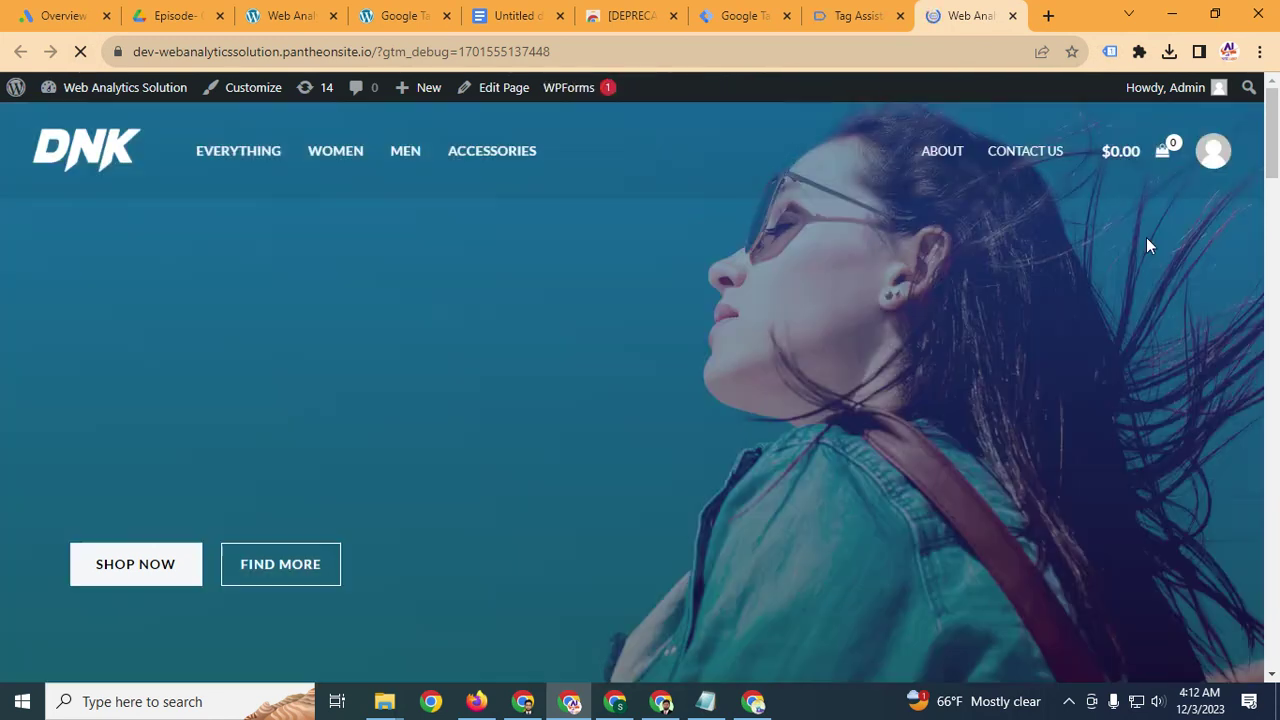
left_click(1110, 51)
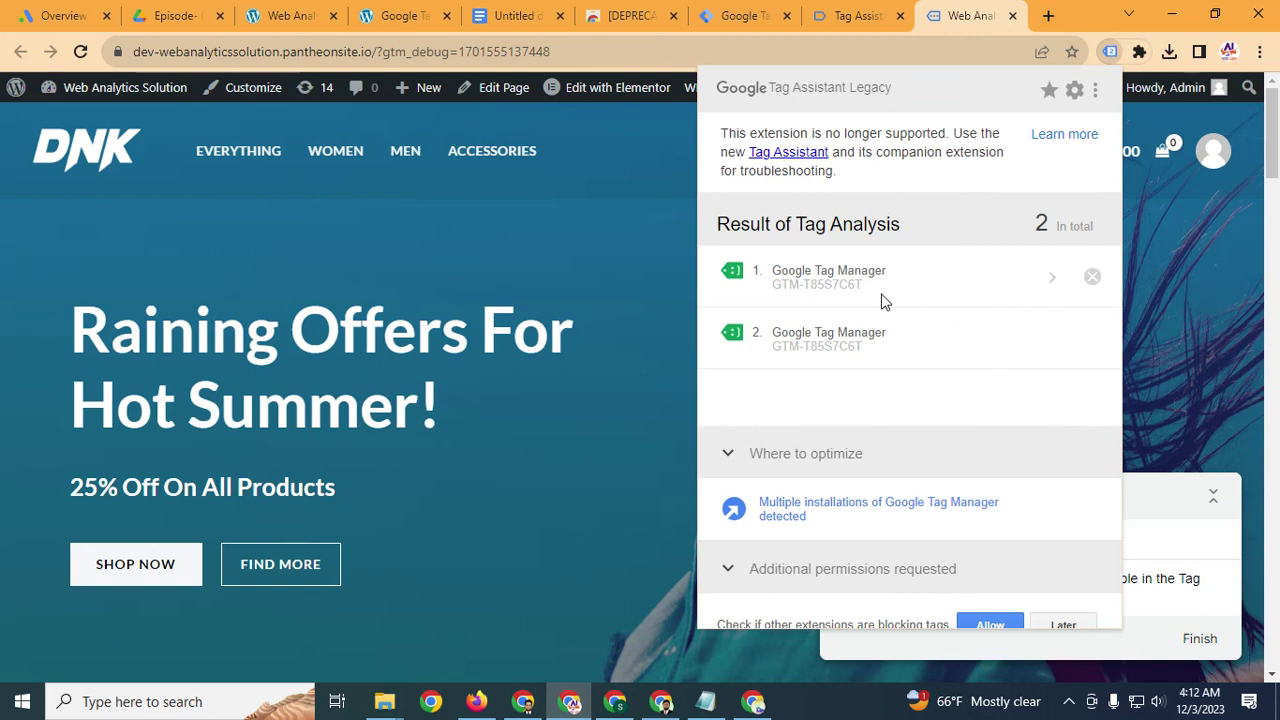
left_click(855, 15)
left_click(770, 12)
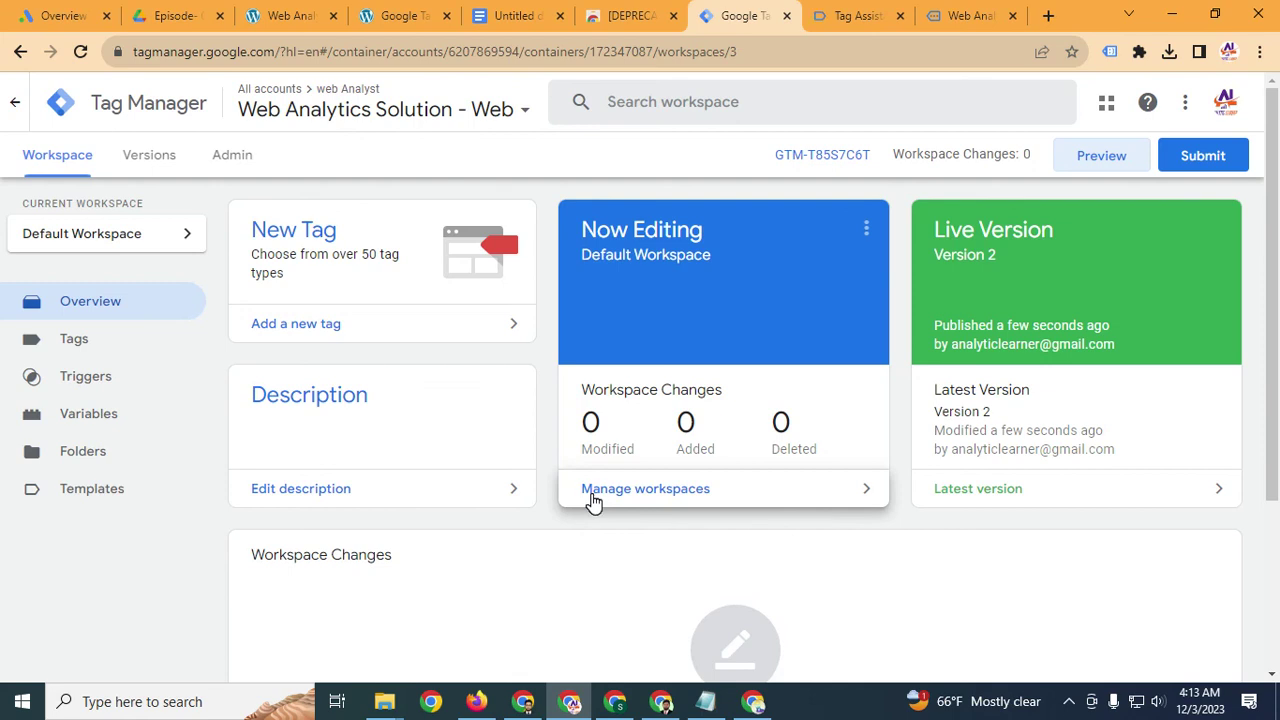
left_click(1069, 701)
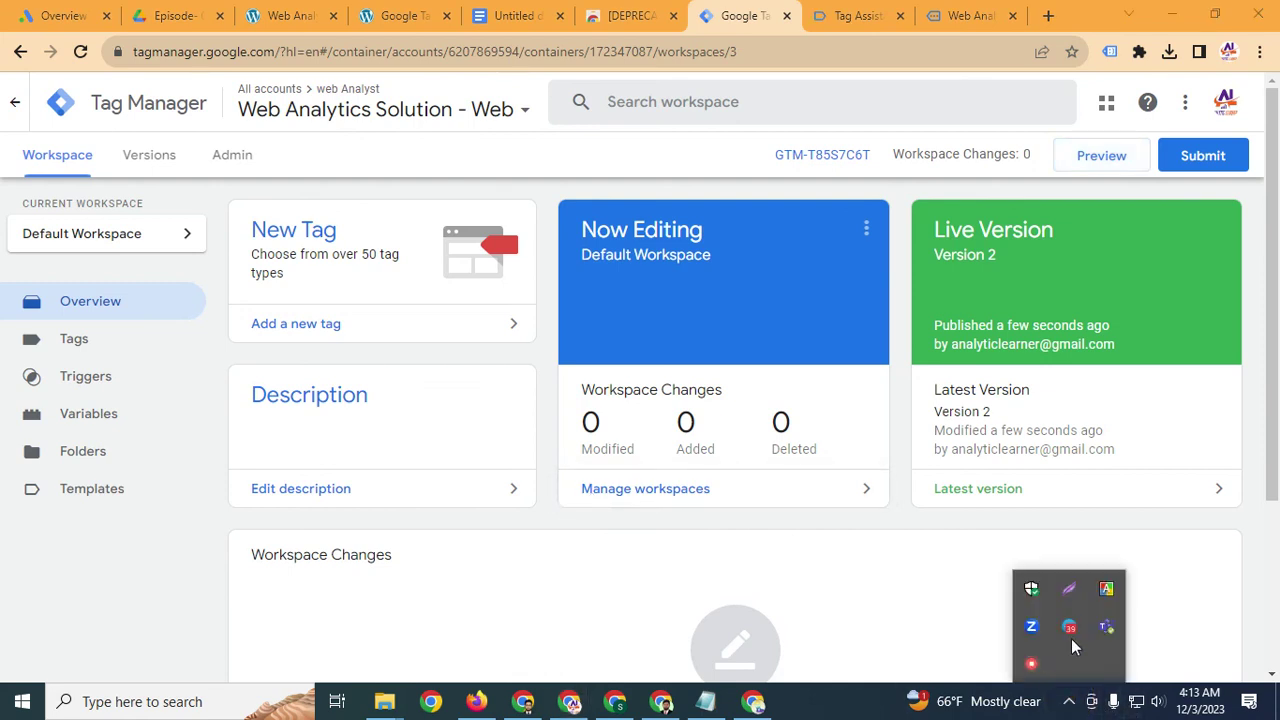